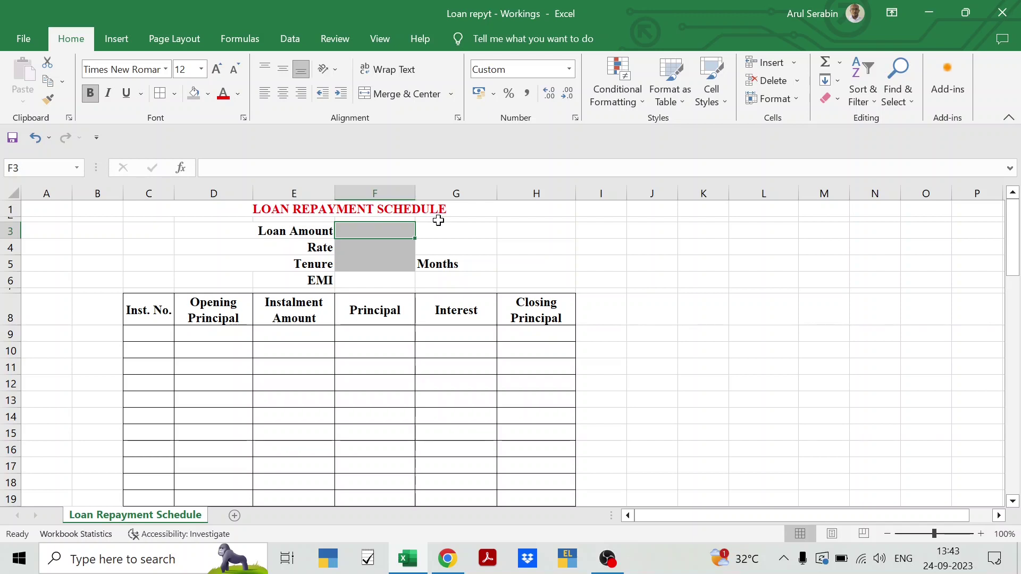
# Switch from the Excel workbook to the All about Accounting YouTube channel in Chrome.
pyautogui.hotkey('alt', 'Tab')
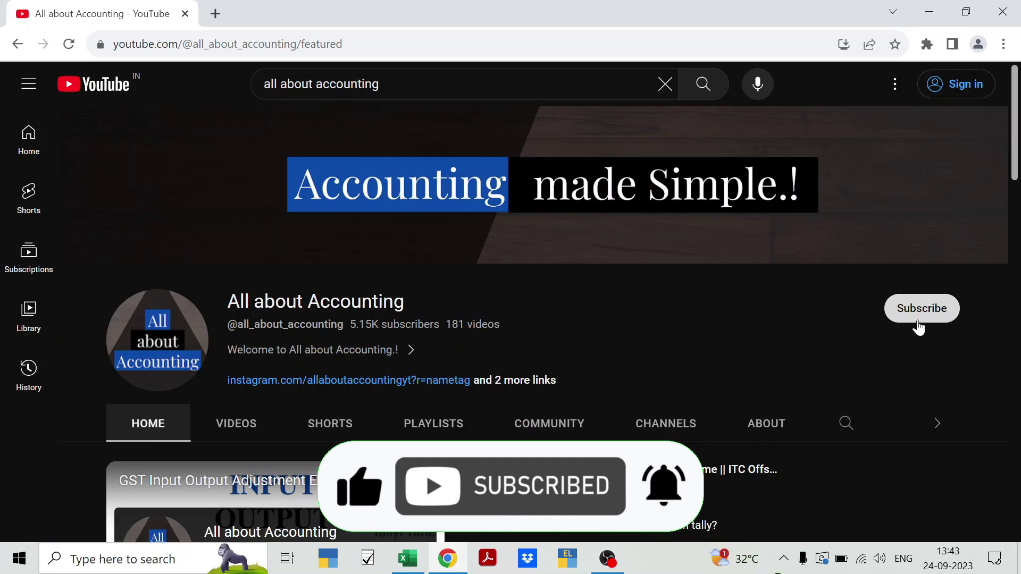
# Scroll through the YouTube channel page, then return to the Loan repyt - Workings workbook.
pyautogui.scroll(-8, 919, 328)
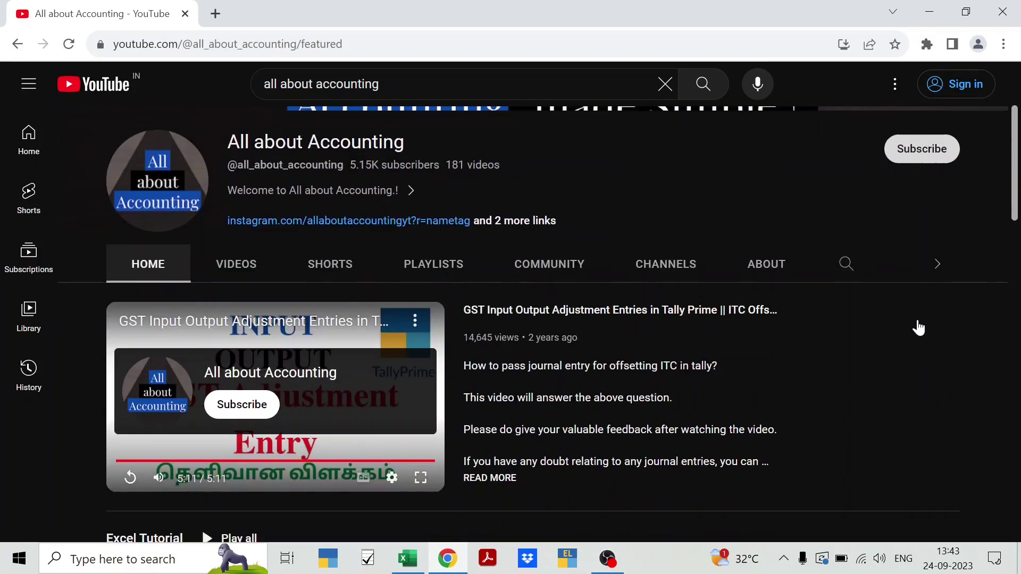
pyautogui.scroll(-3, 919, 327)
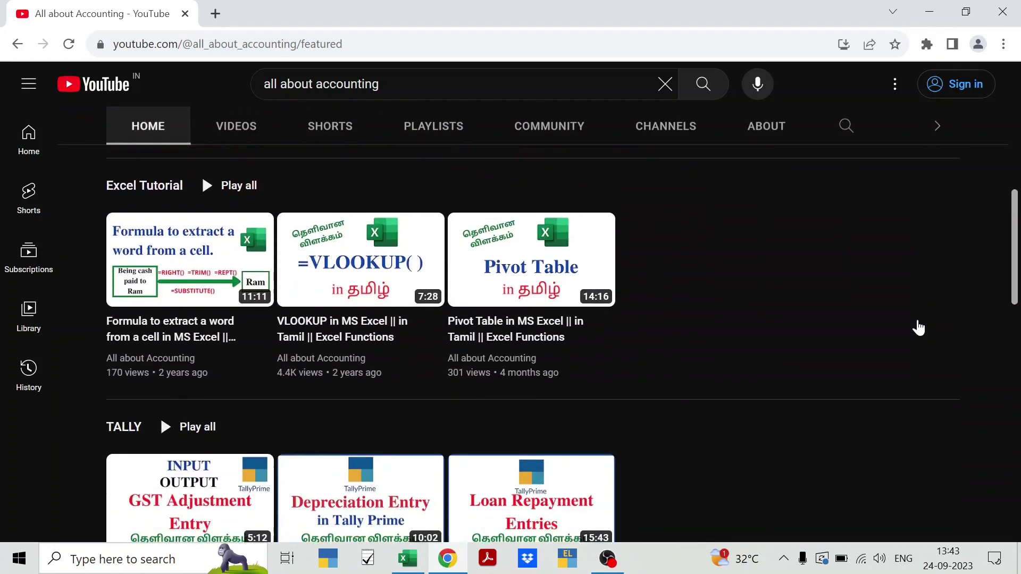
pyautogui.scroll(3, 918, 326)
pyautogui.scroll(5, 918, 327)
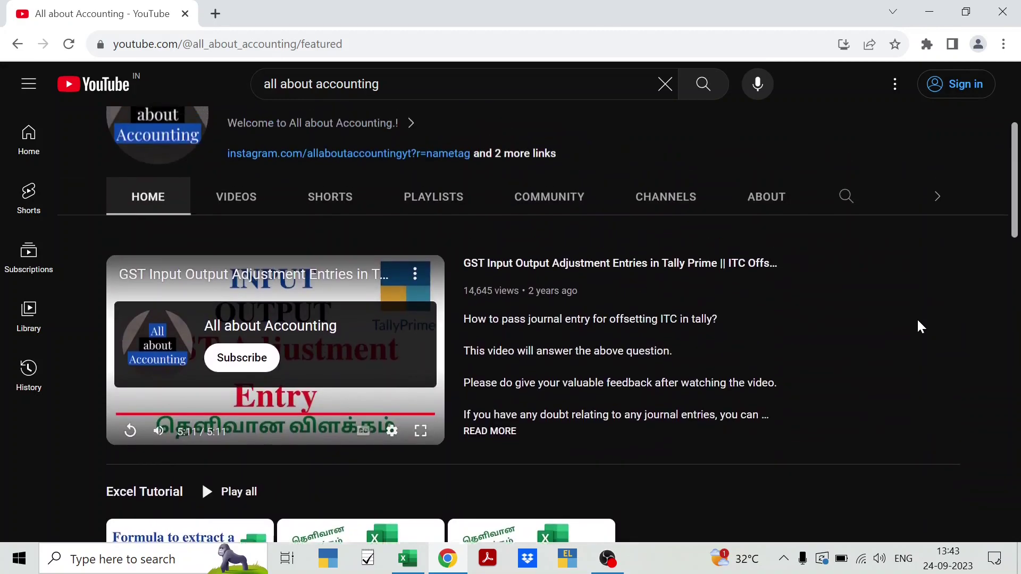
pyautogui.hotkey('alt', 'Tab')
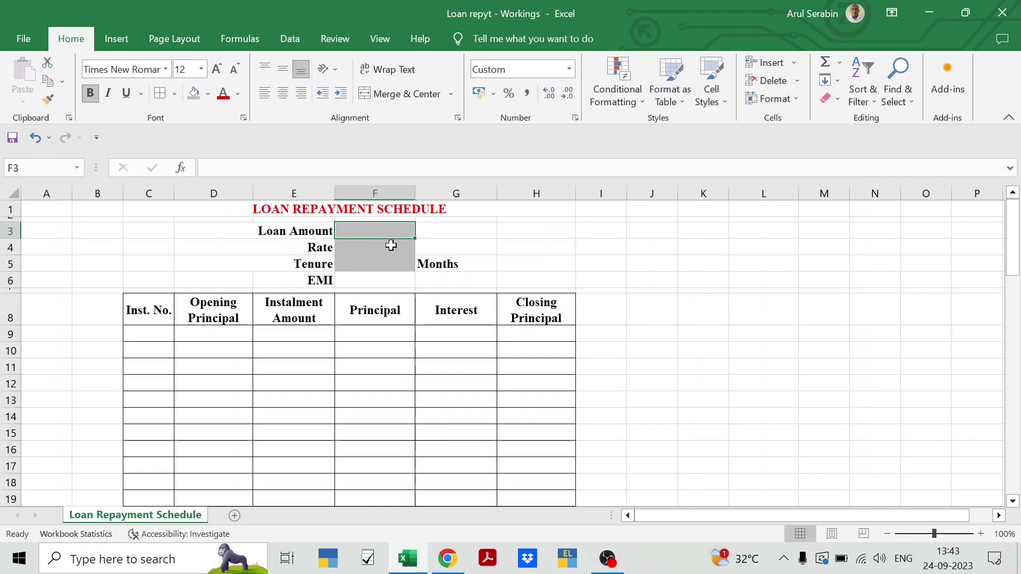
# Point out the Loan Amount, Rate and Tenure input labels.
pyautogui.click(321, 232)
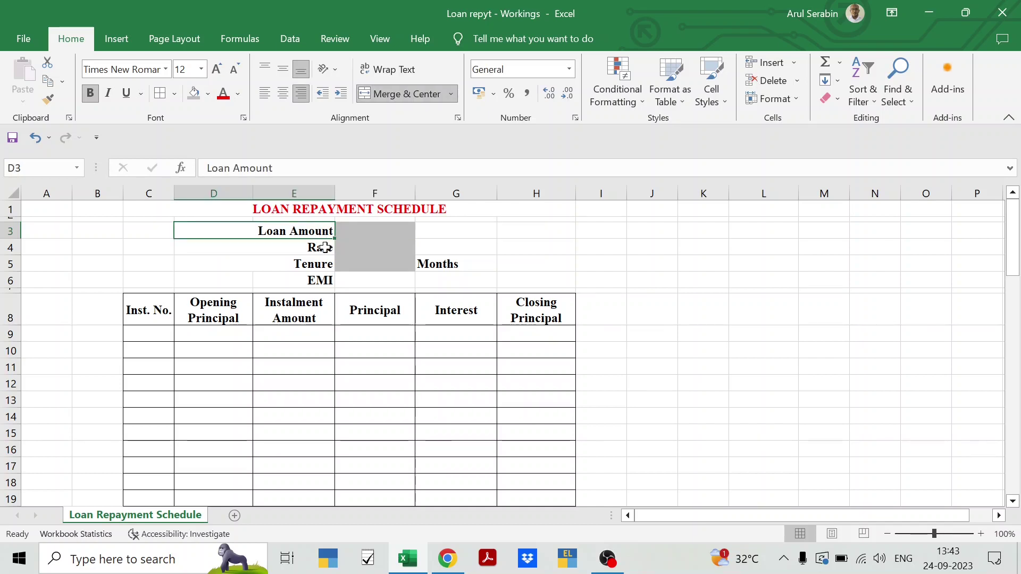
pyautogui.click(325, 248)
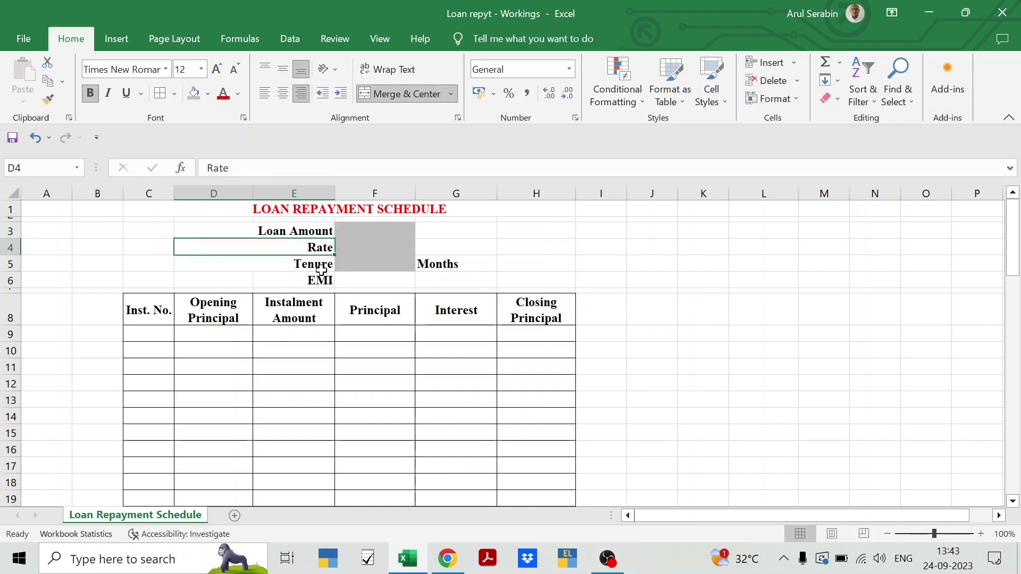
pyautogui.click(324, 263)
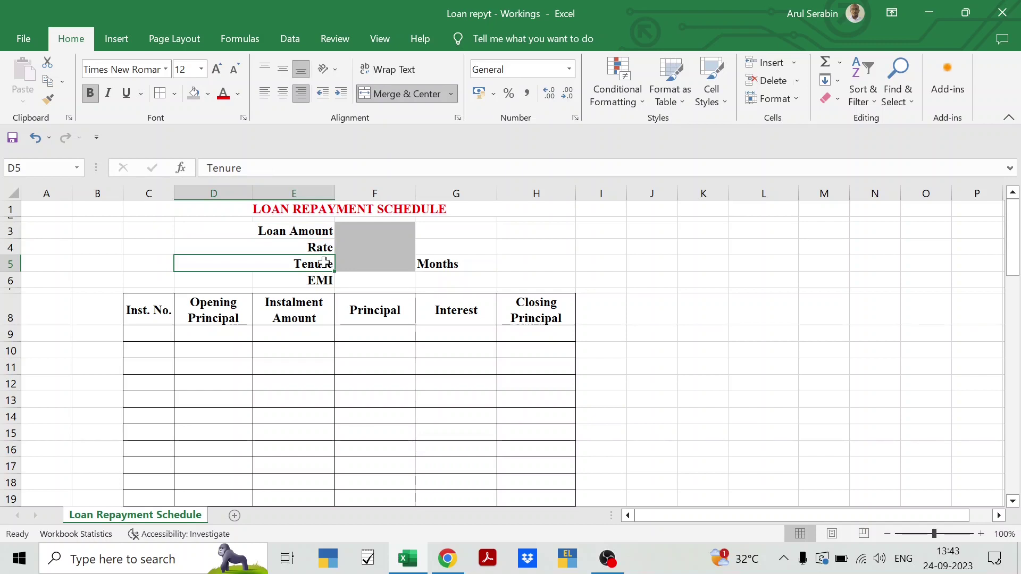
pyautogui.click(324, 230)
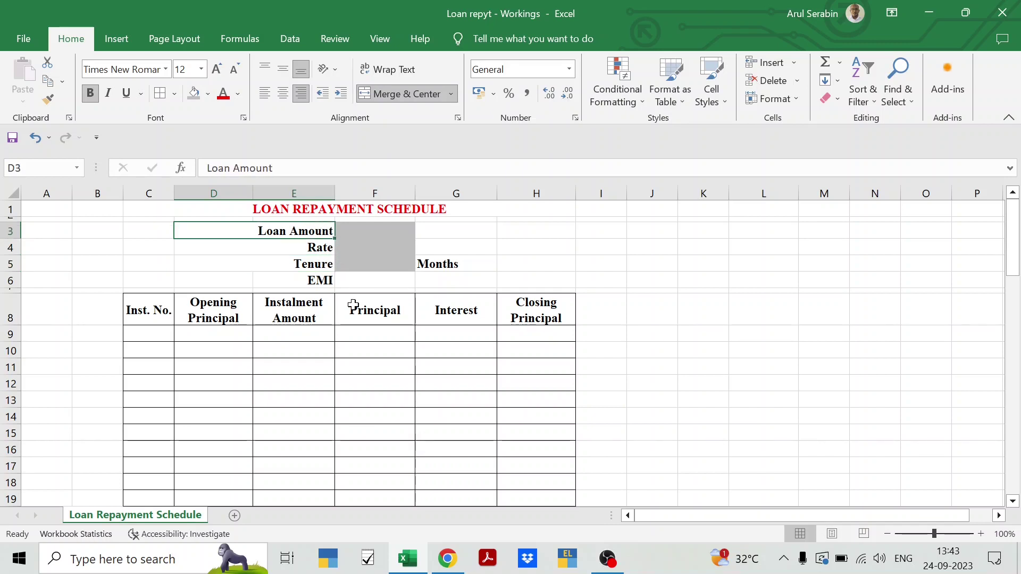
# Enter loan amount 2500000 in F3, rate 12% in F4 and tenure 36 in F5.
pyautogui.press('Tab')
pyautogui.write('25')
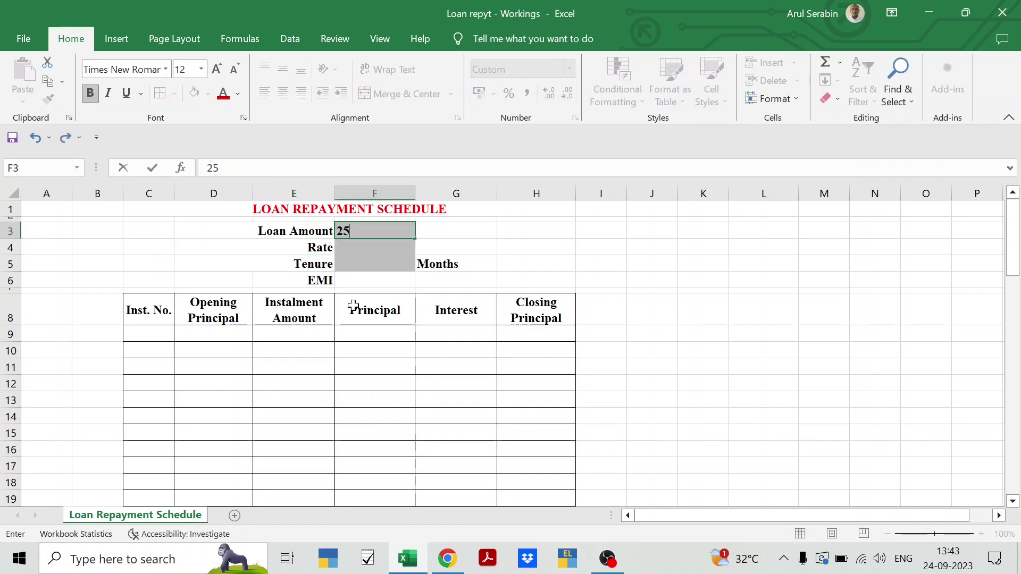
pyautogui.write('00000')
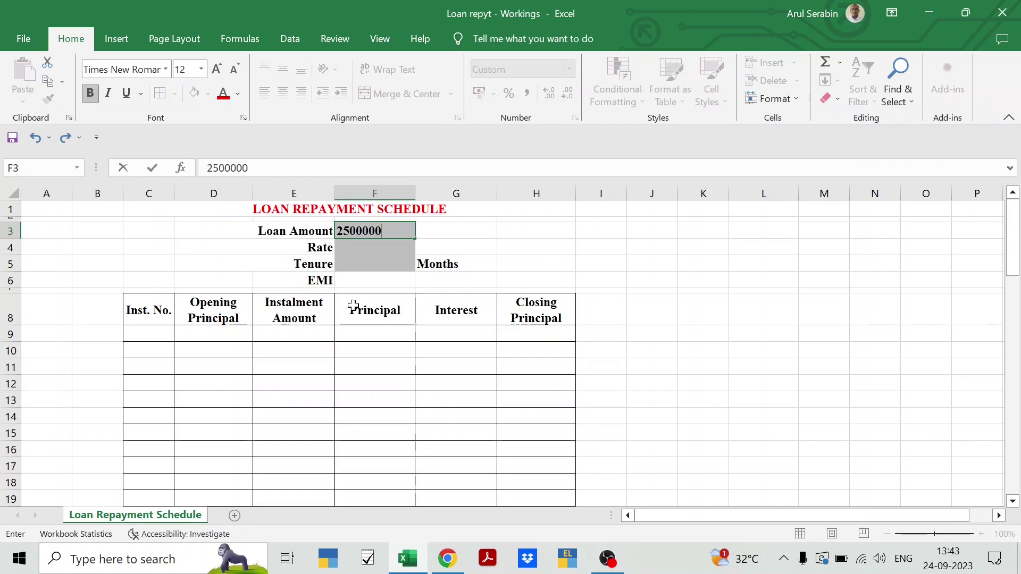
pyautogui.press('Return')
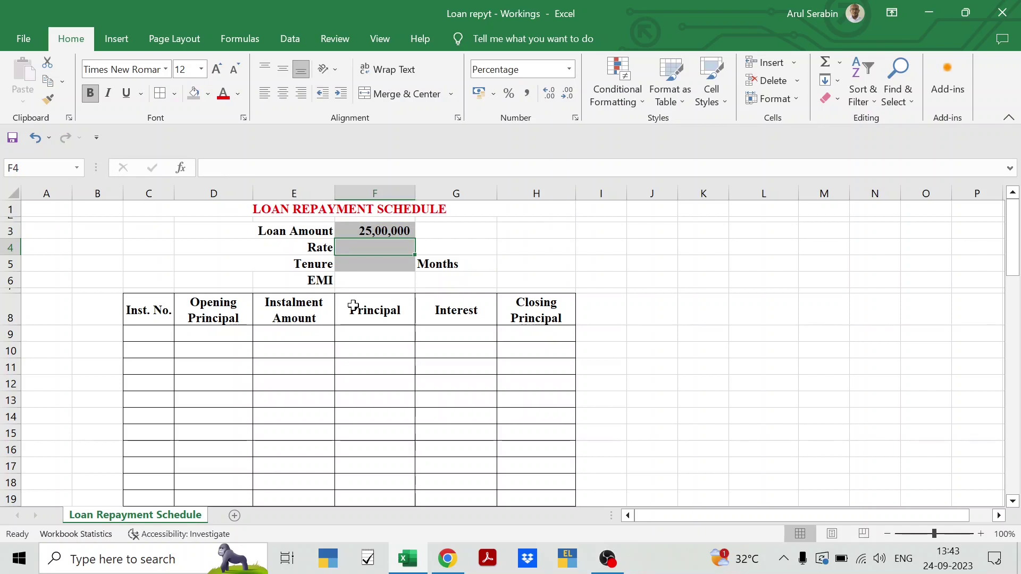
pyautogui.write('12%')
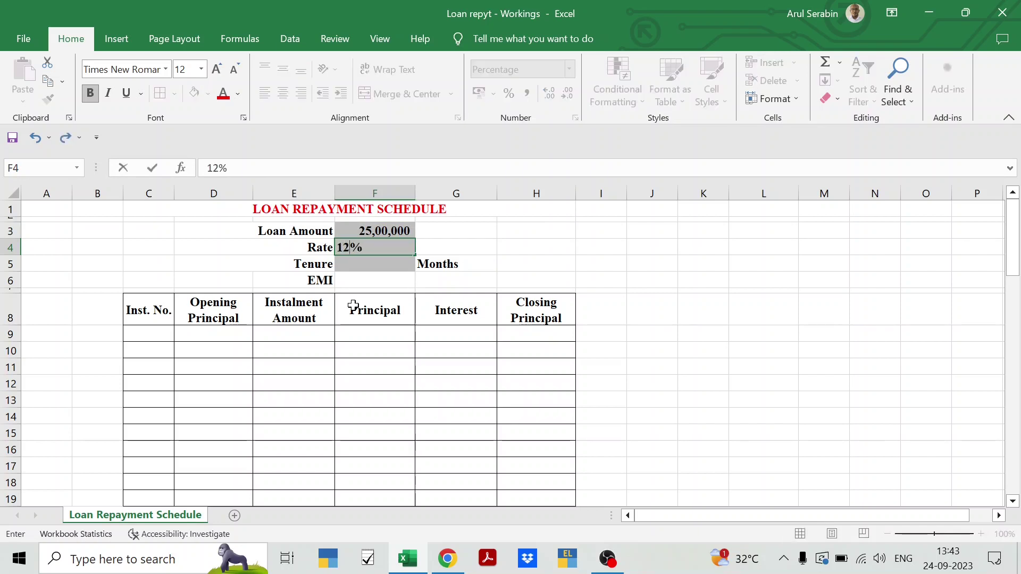
pyautogui.press('Return')
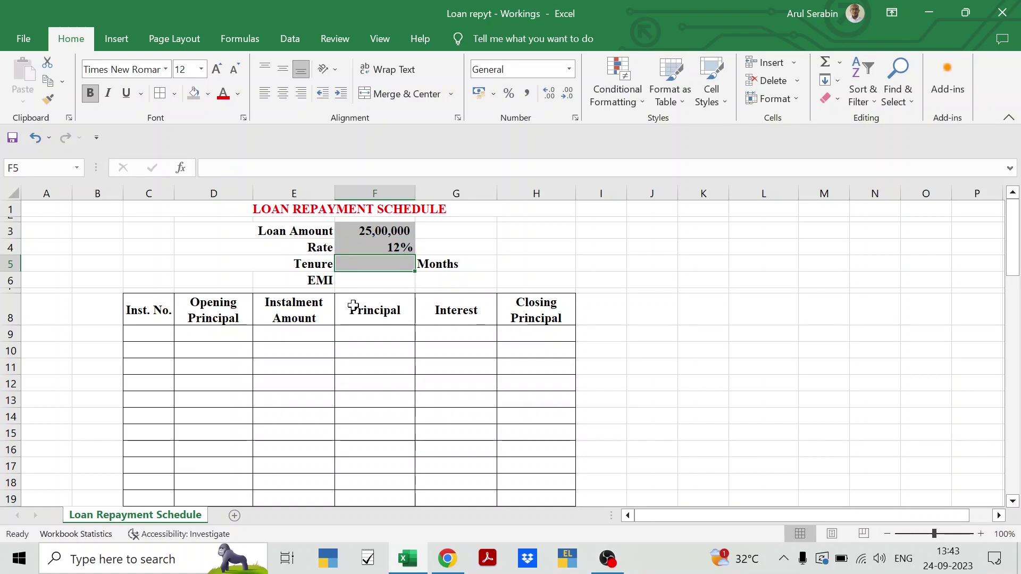
pyautogui.write('36')
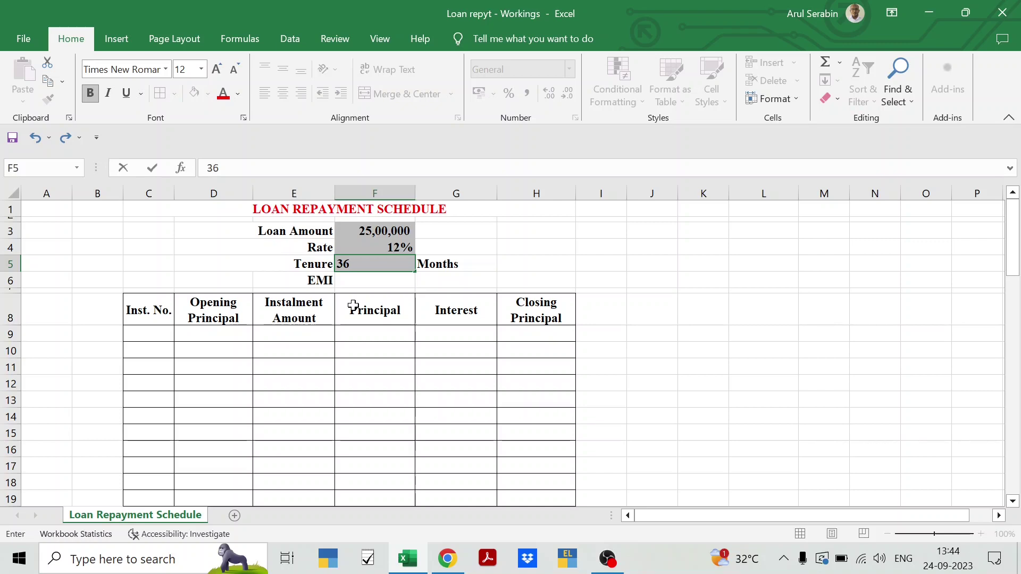
pyautogui.press('Return')
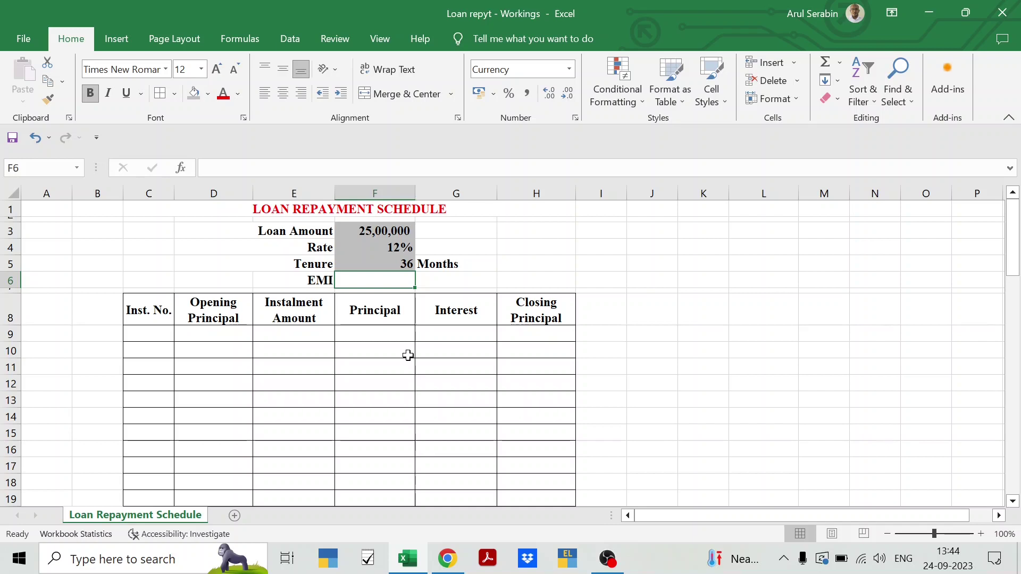
# Enter =PMT(F4/12,F5,F3) in F6, giving an EMI of ₹ -83,035.77.
pyautogui.write('=PMT')
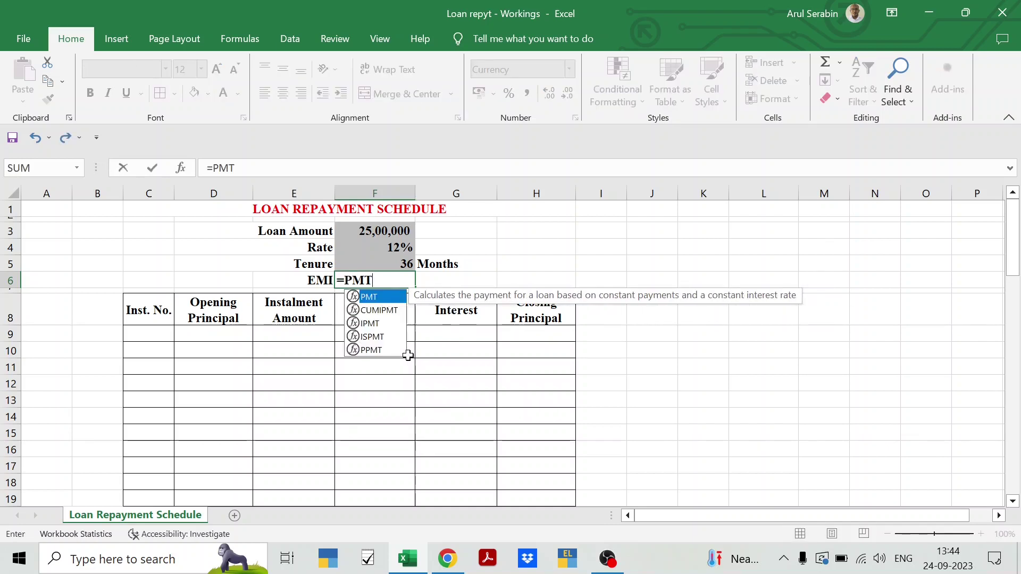
pyautogui.write('(')
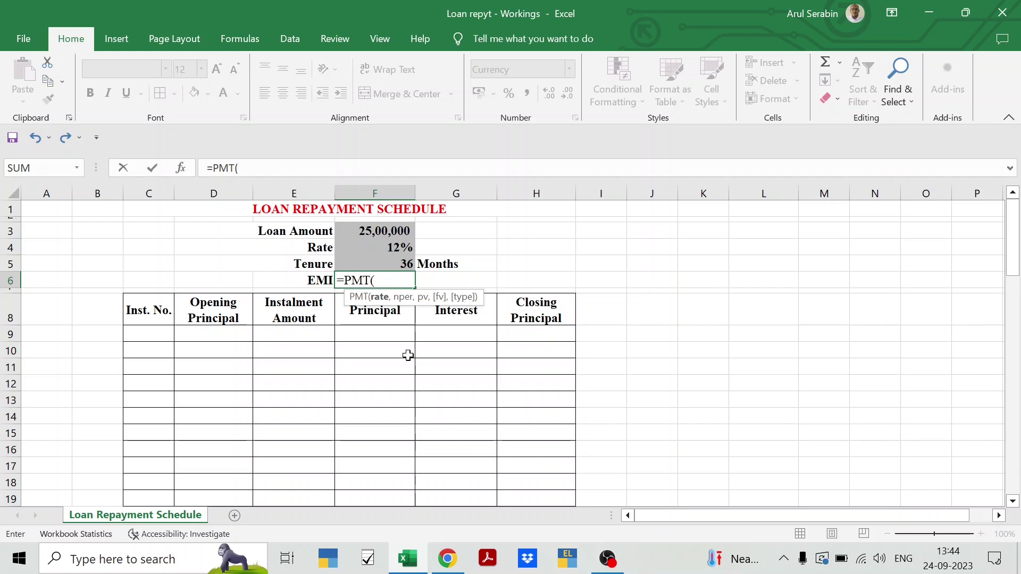
pyautogui.press('Up')
pyautogui.press('Up')
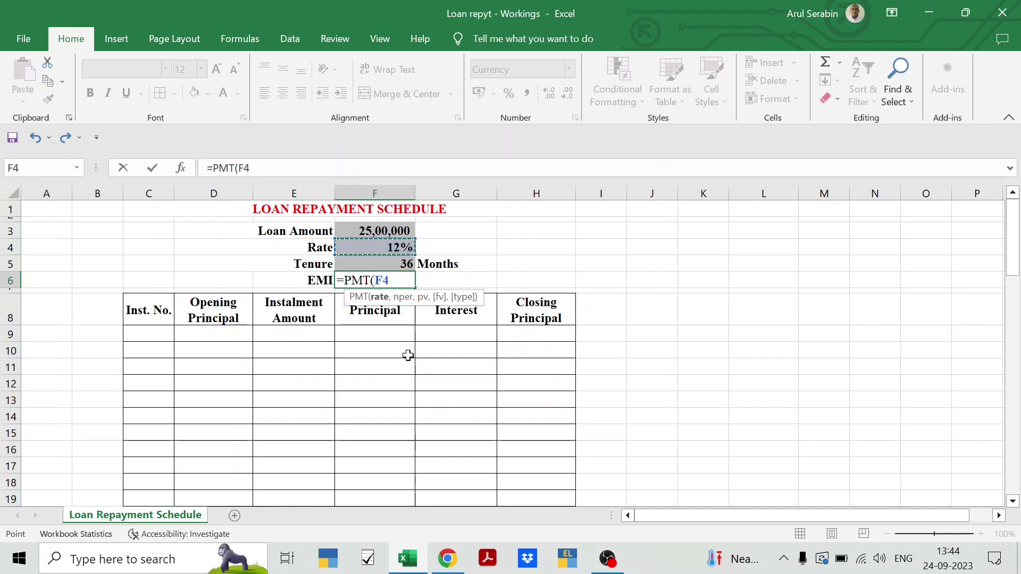
pyautogui.write('/12')
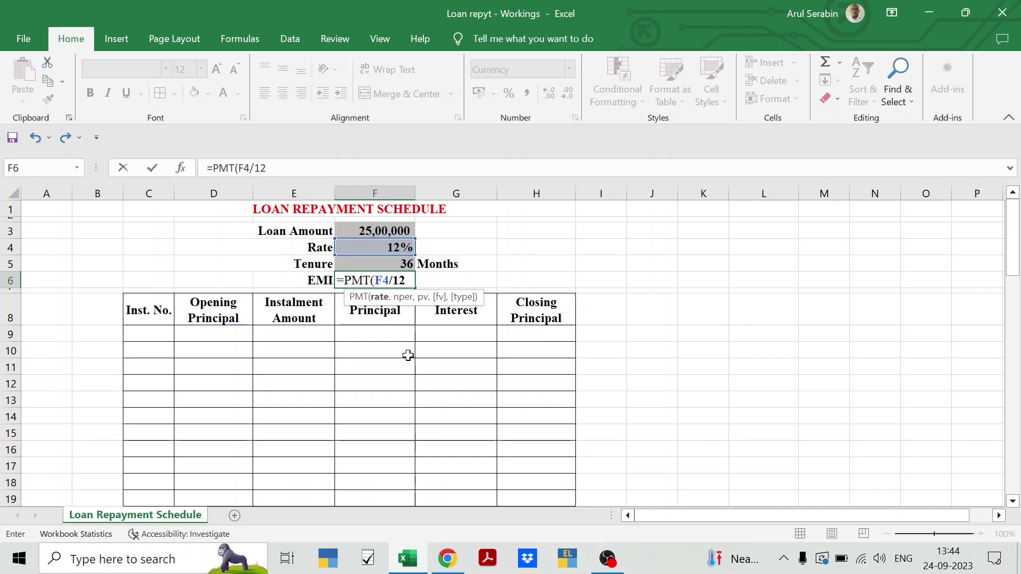
pyautogui.write(',')
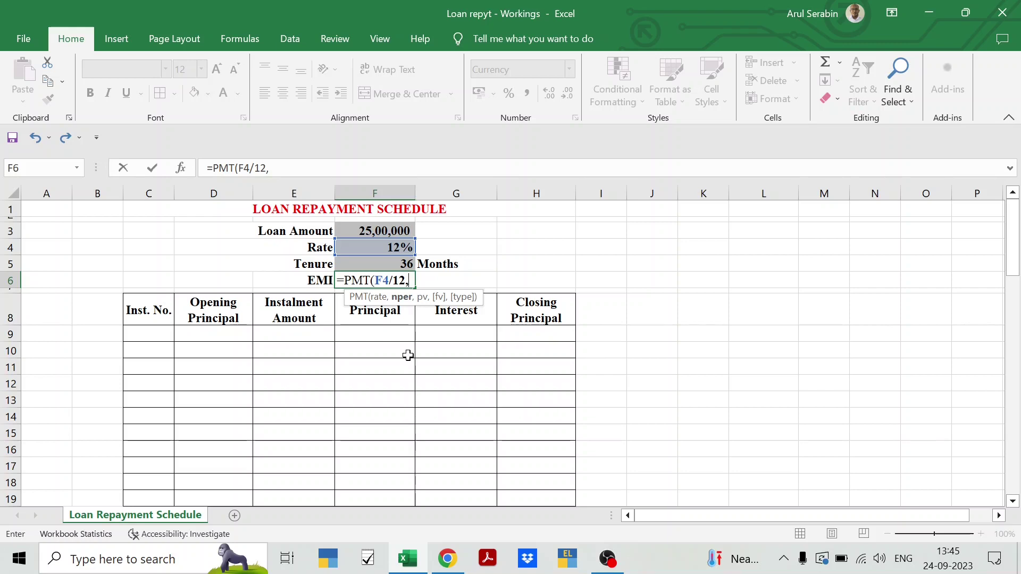
pyautogui.press('Up')
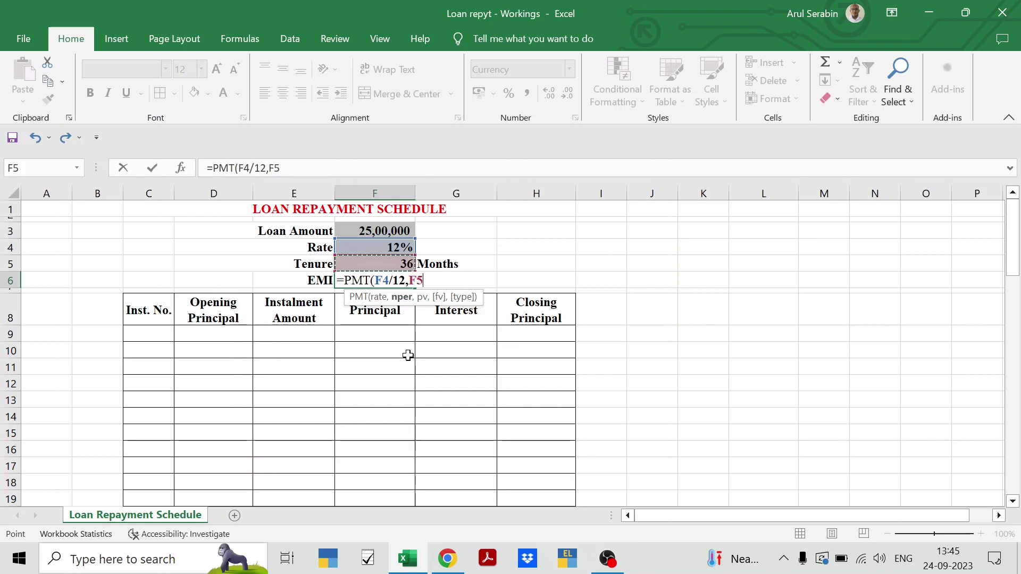
pyautogui.write(',')
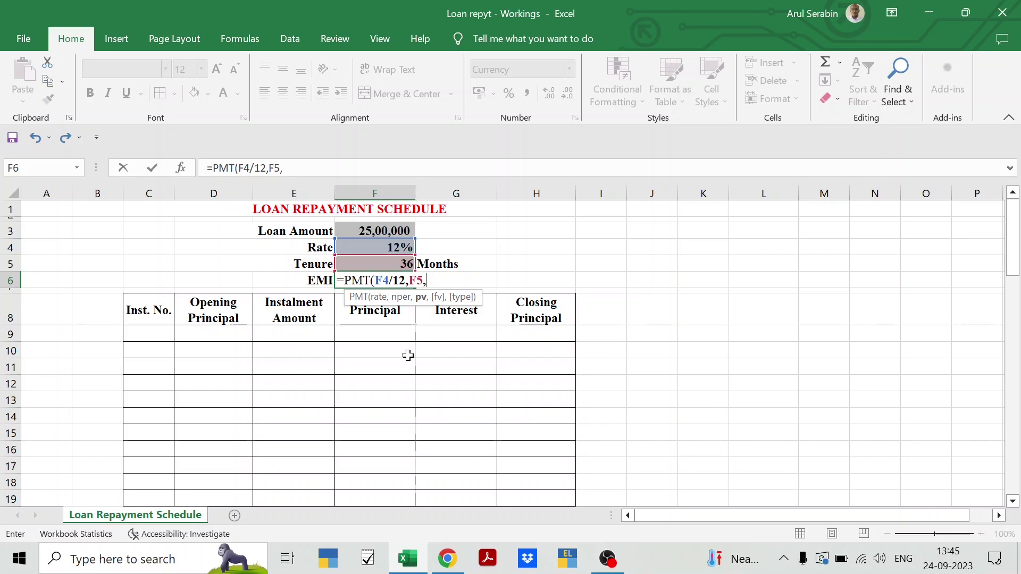
pyautogui.press('Up')
pyautogui.press('Up')
pyautogui.press('Up')
pyautogui.press('Up')
pyautogui.press('Down')
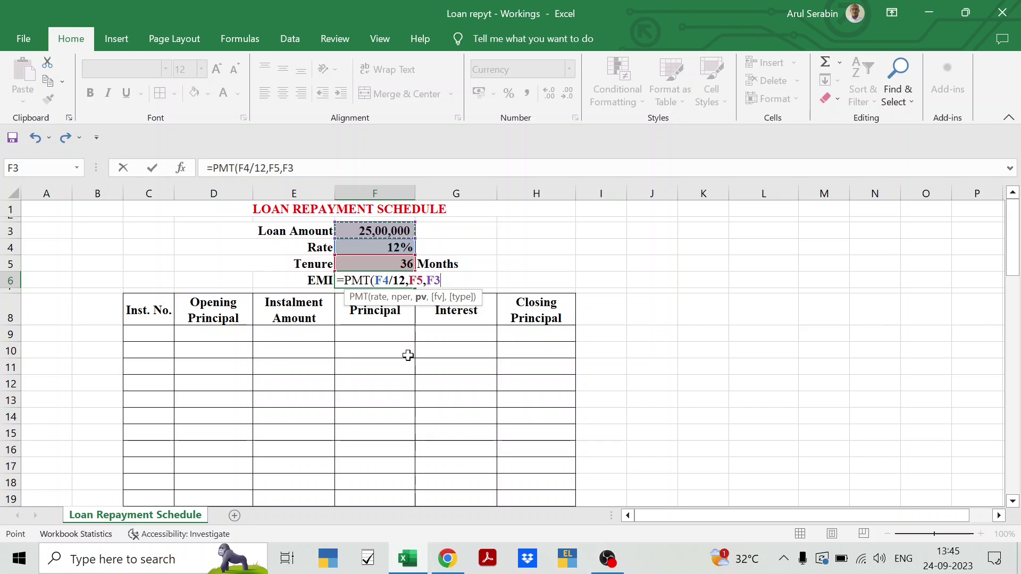
pyautogui.write(')')
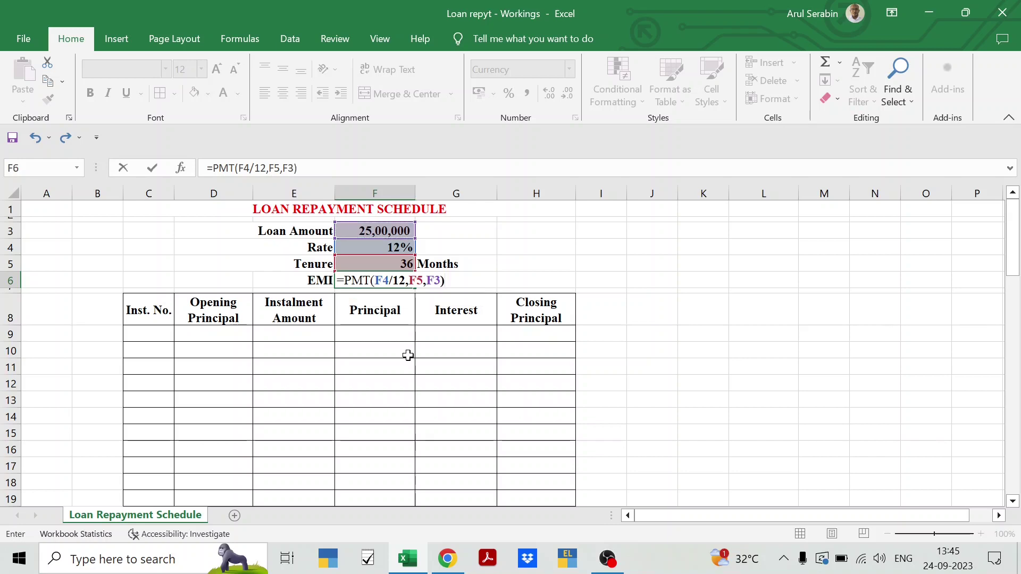
pyautogui.press('Return')
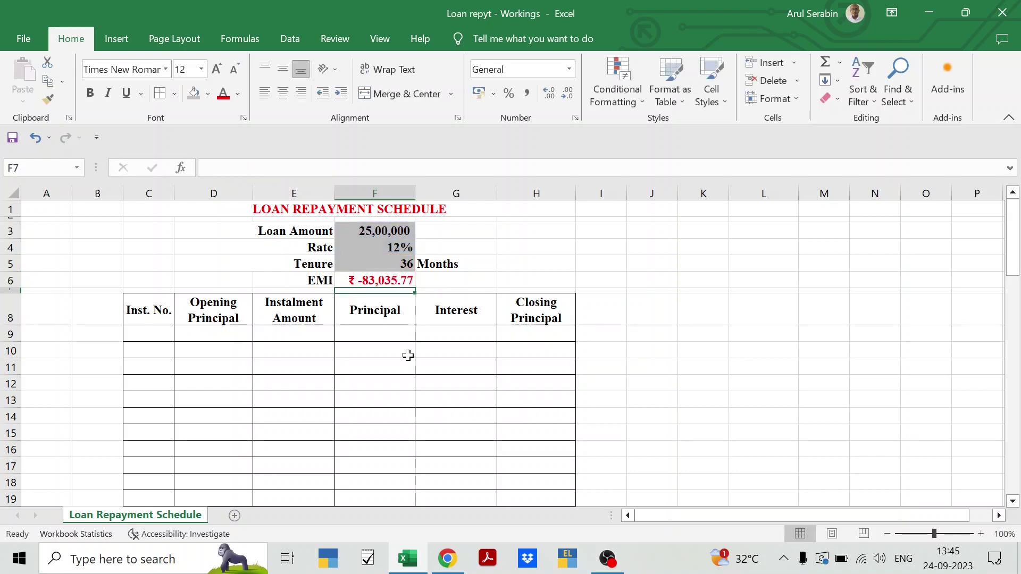
pyautogui.press('Up')
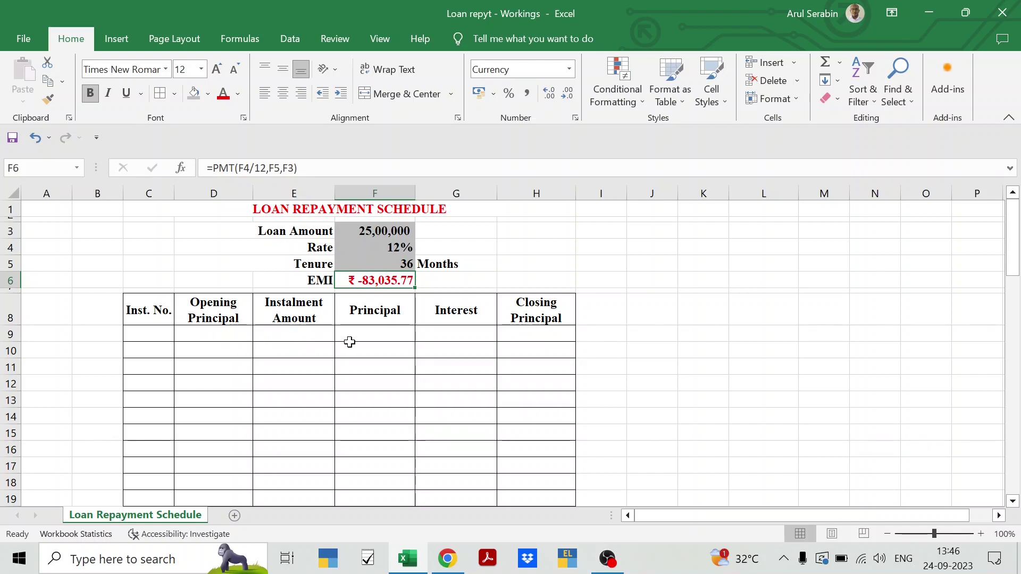
pyautogui.click(142, 319)
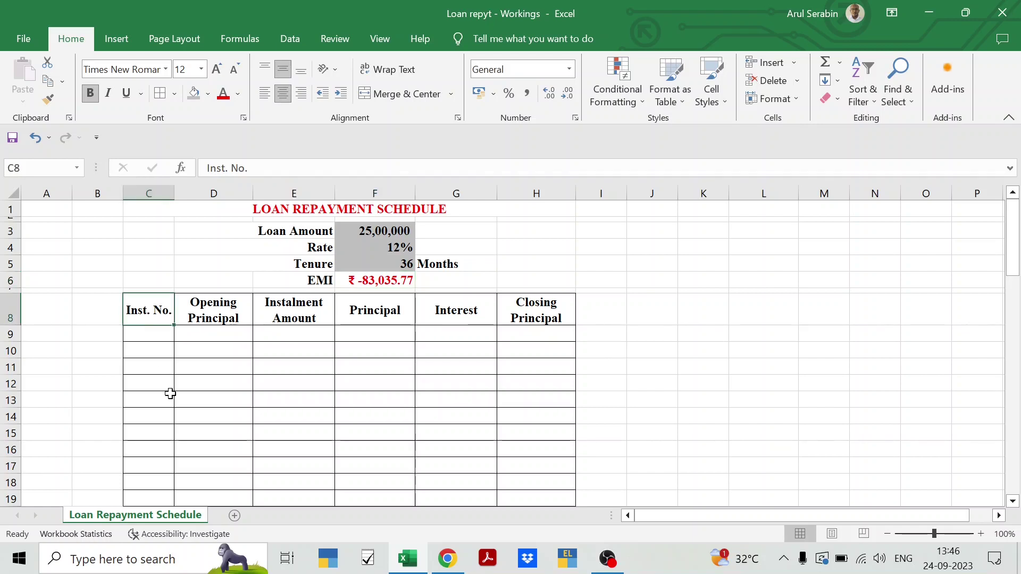
pyautogui.press('Right')
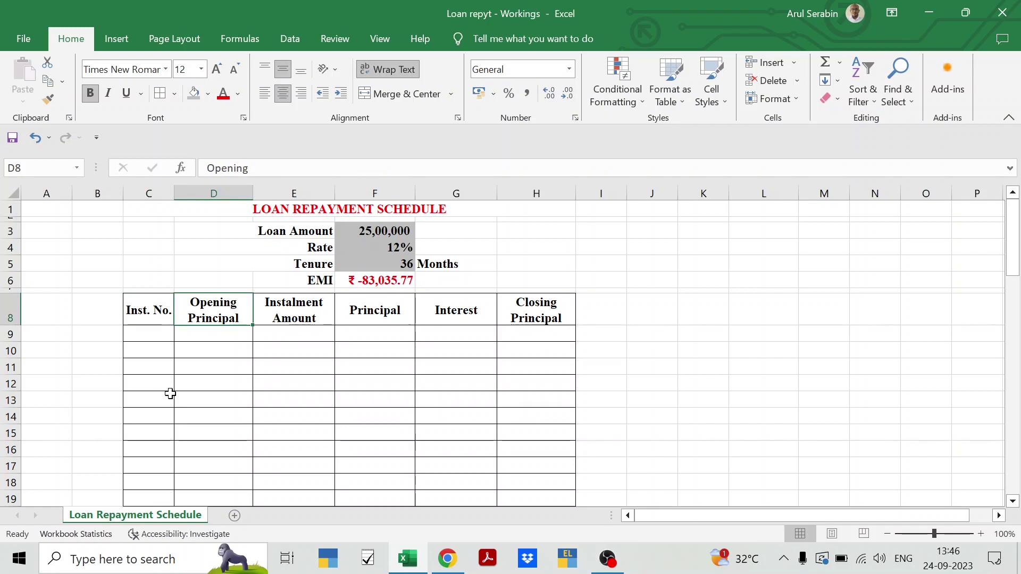
pyautogui.press('Right')
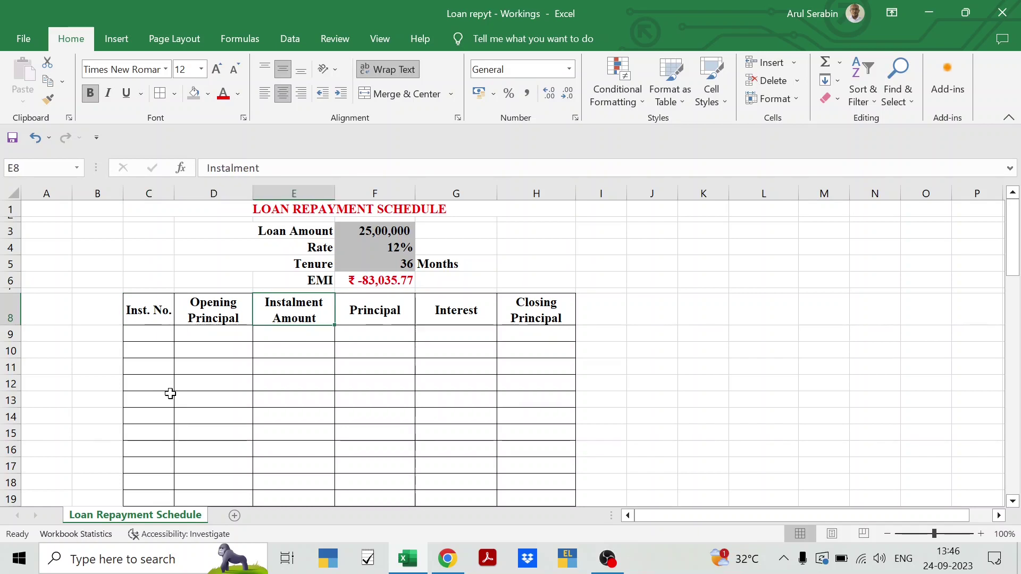
pyautogui.press('Right')
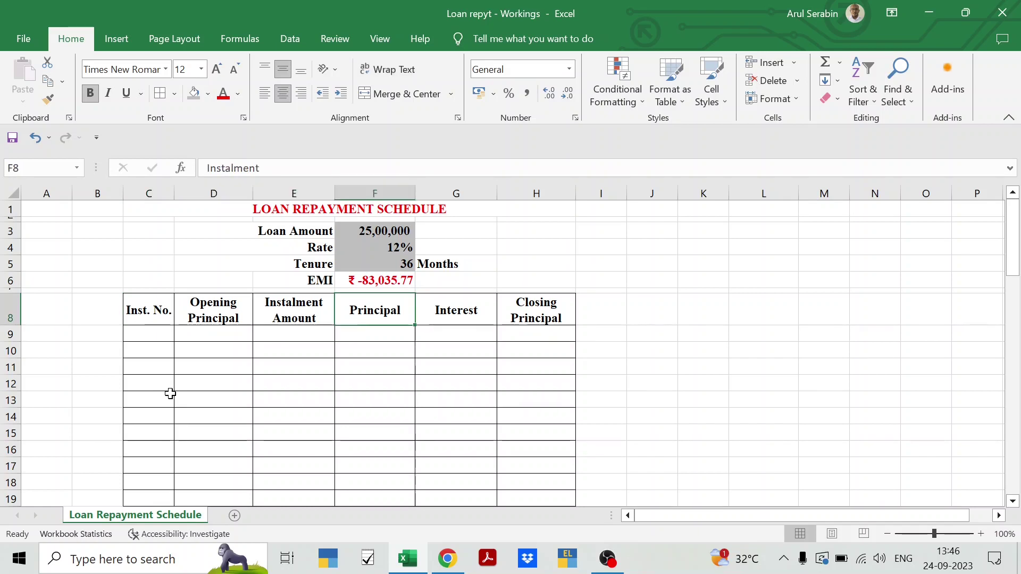
pyautogui.press('Right')
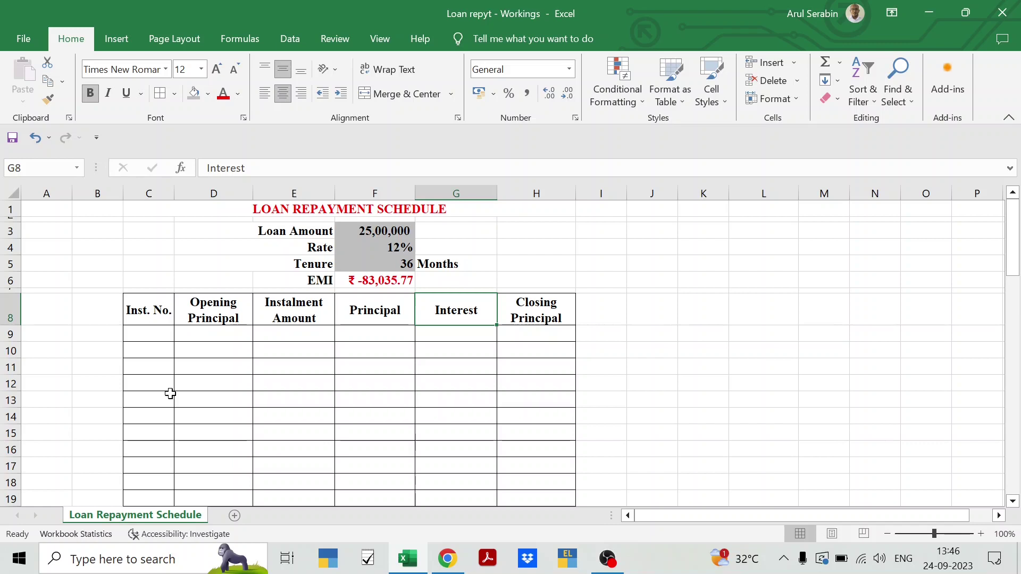
pyautogui.press('Right')
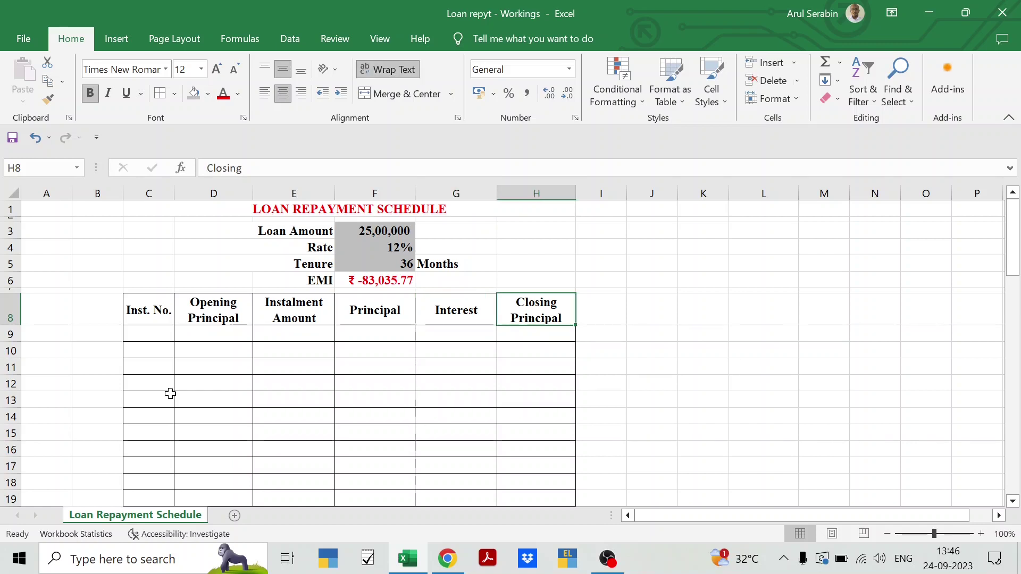
pyautogui.press('Left')
pyautogui.press('Left')
pyautogui.press('Left')
pyautogui.press('Left')
pyautogui.press('Left')
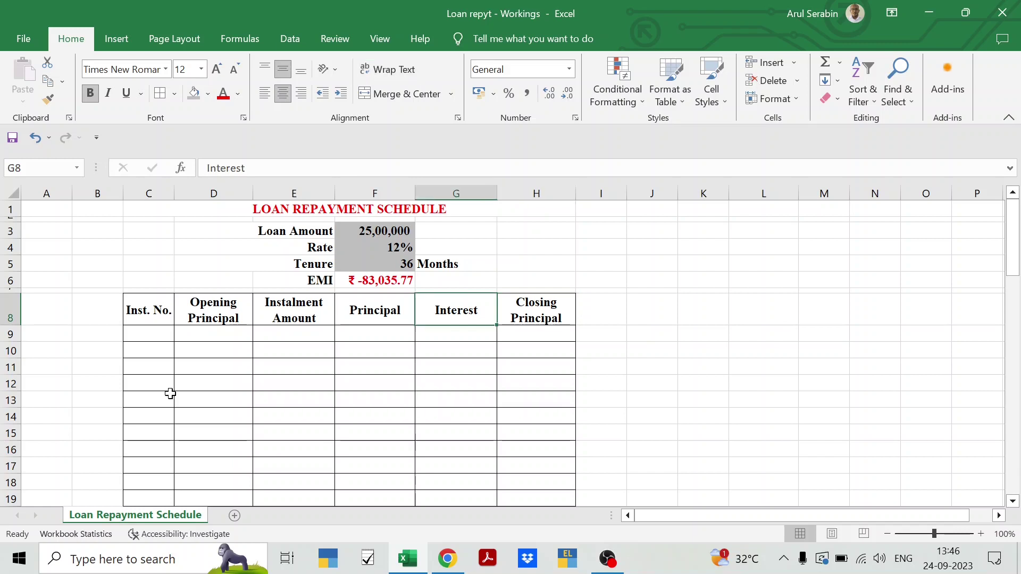
pyautogui.press('Down')
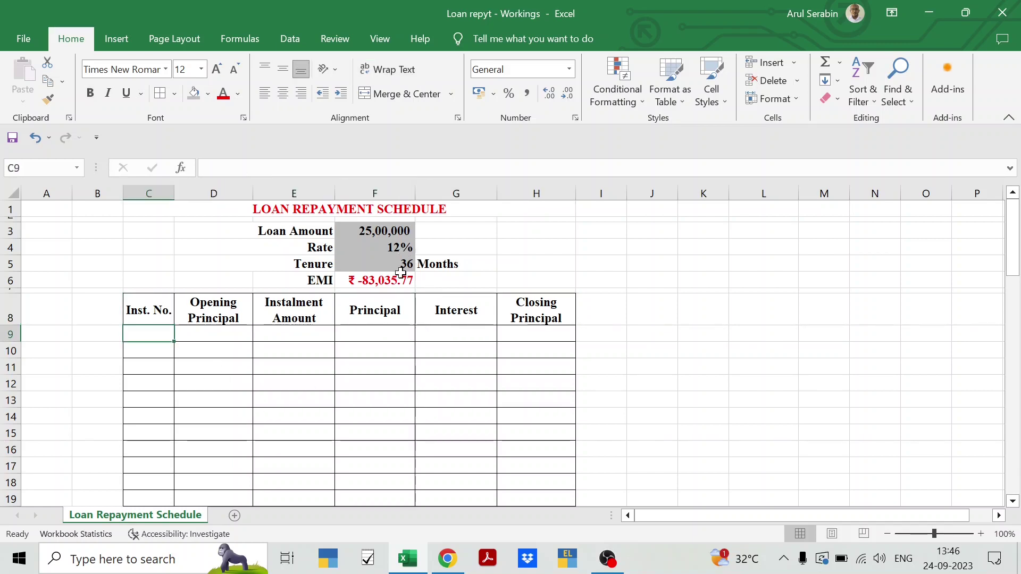
# Enter instalment numbers 1, 2 and 3 in C9:C11.
pyautogui.write('1')
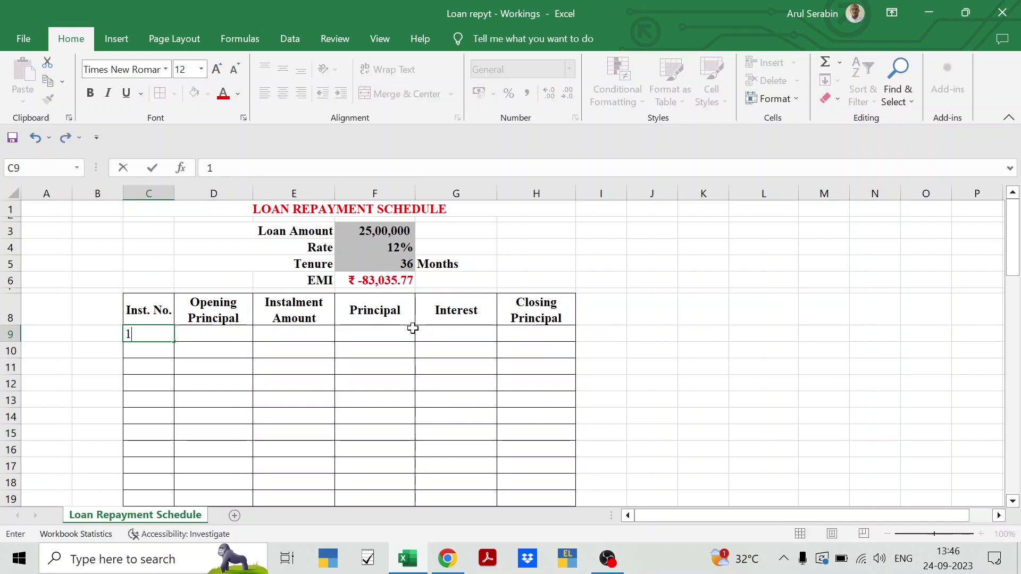
pyautogui.press('Return')
pyautogui.write('2')
pyautogui.press('Return')
pyautogui.write('3')
pyautogui.press('Return')
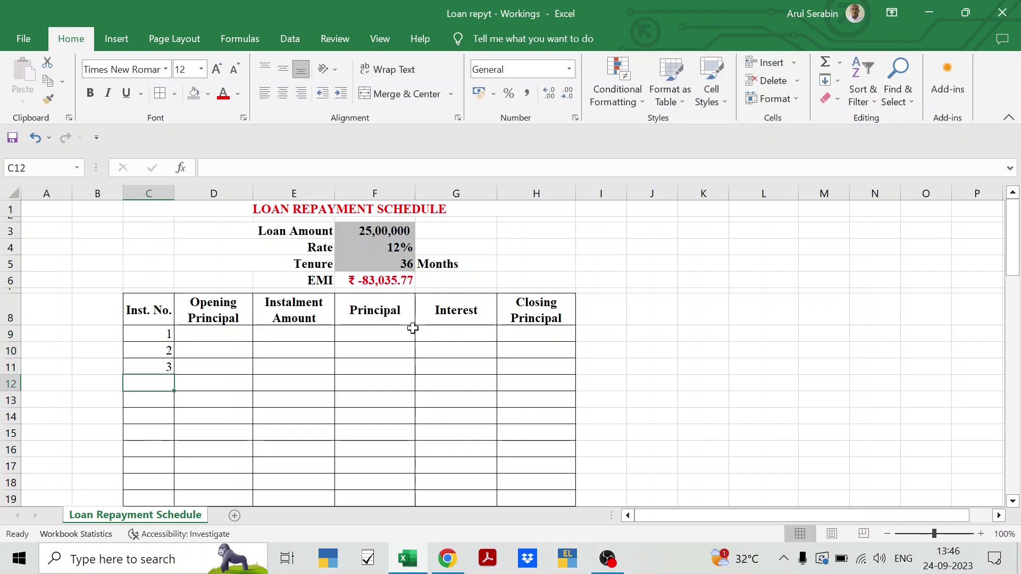
# Fill the instalment numbering down to 36 in row 44.
pyautogui.click(176, 333)
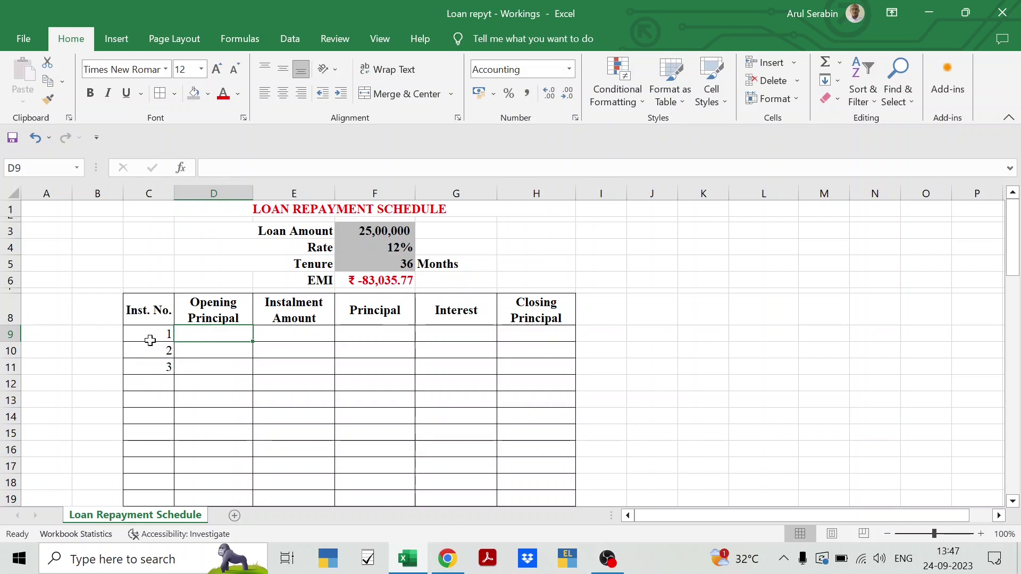
pyautogui.click(151, 340)
pyautogui.hotkey('shift', 'Down')
pyautogui.hotkey('shift', 'Down')
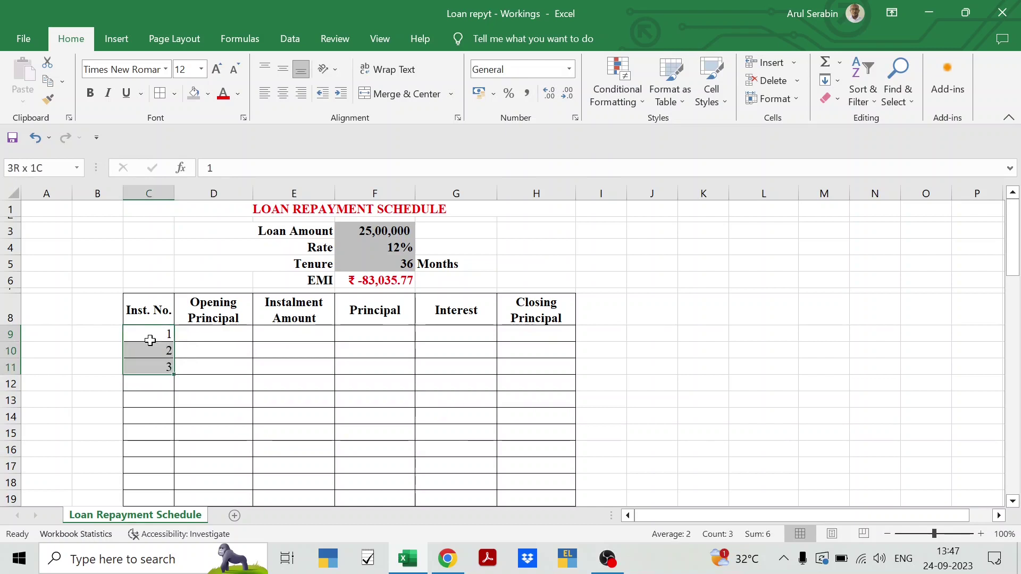
pyautogui.moveTo(175, 374); pyautogui.dragTo(153, 347)
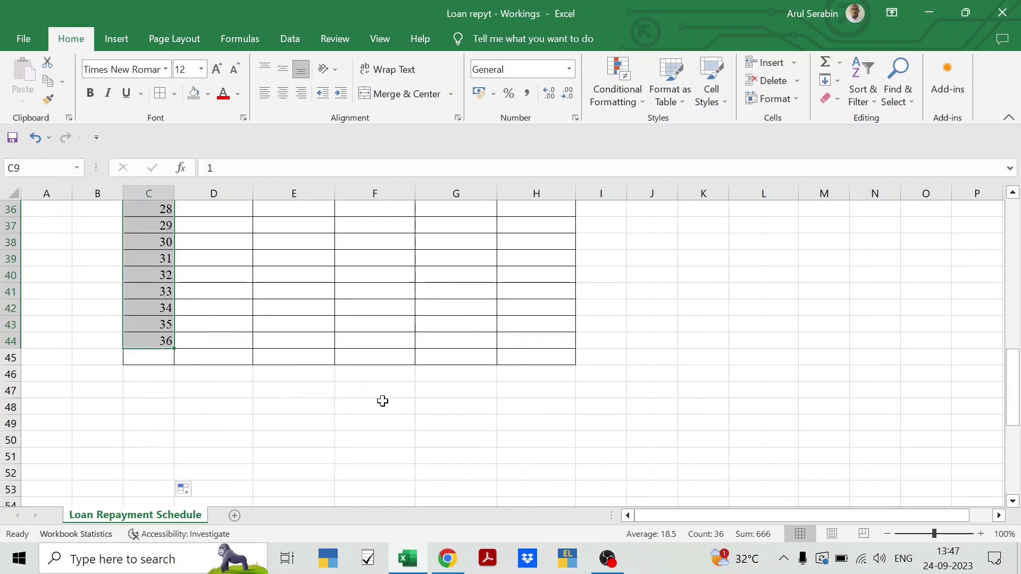
pyautogui.scroll(3, 383, 401)
pyautogui.scroll(9, 390, 406)
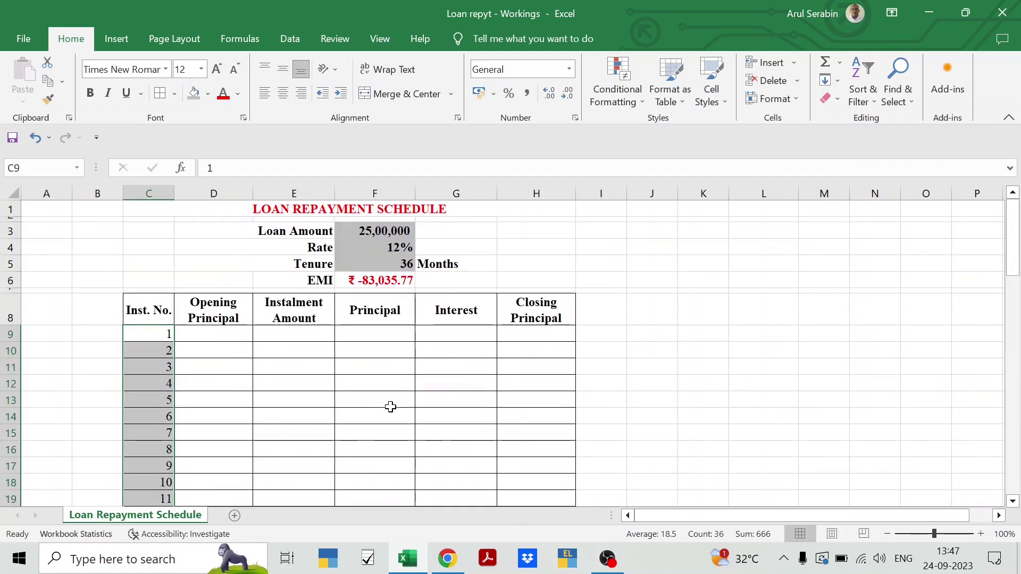
pyautogui.click(213, 335)
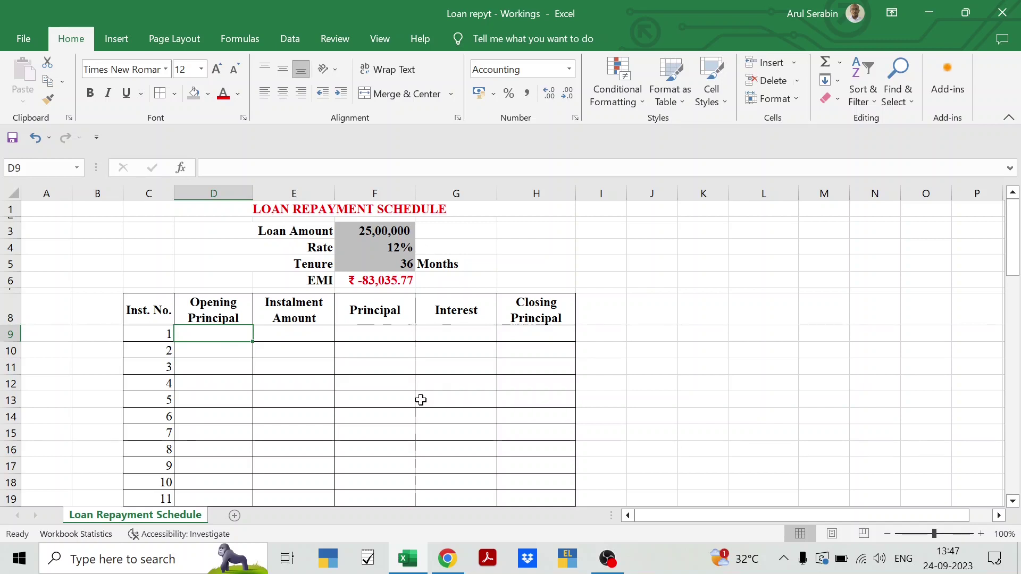
# Link opening principal D9 to the loan amount in F3, showing 25,00,000.00.
pyautogui.write('=')
pyautogui.press('Up')
pyautogui.press('Up')
pyautogui.press('Up')
pyautogui.press('Up')
pyautogui.press('Up')
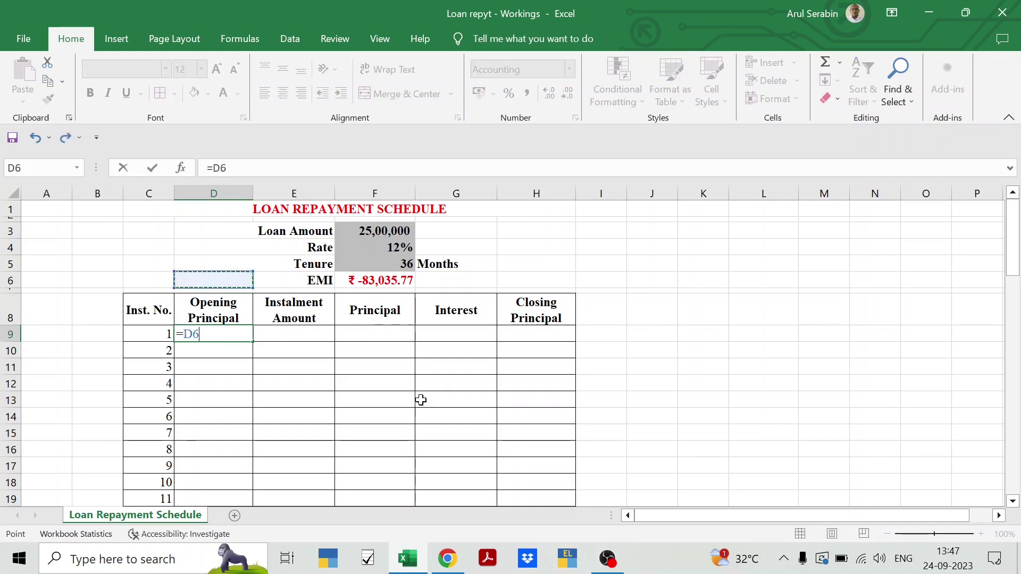
pyautogui.press('Right')
pyautogui.press('Return')
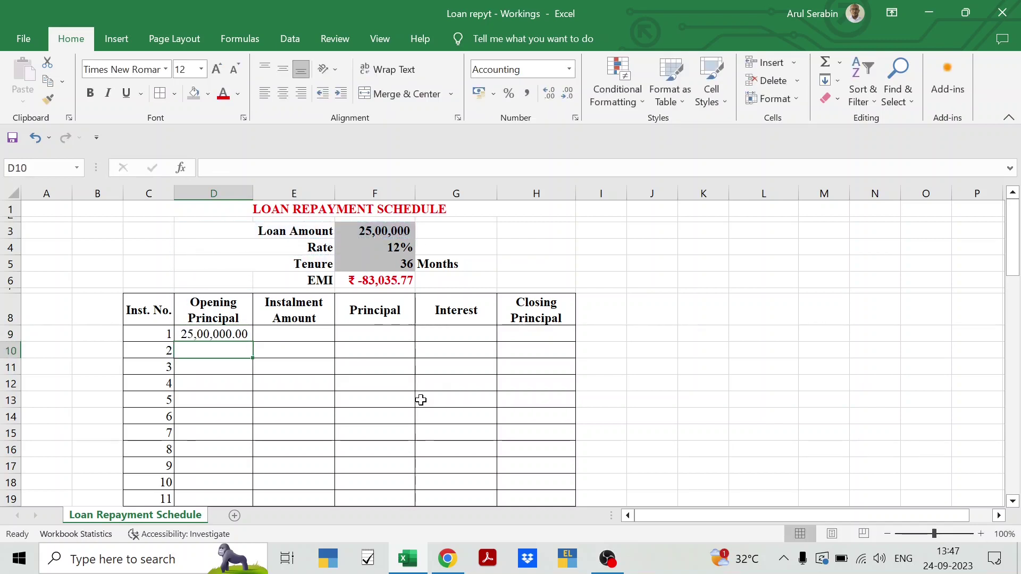
pyautogui.press('Up')
pyautogui.press('Right')
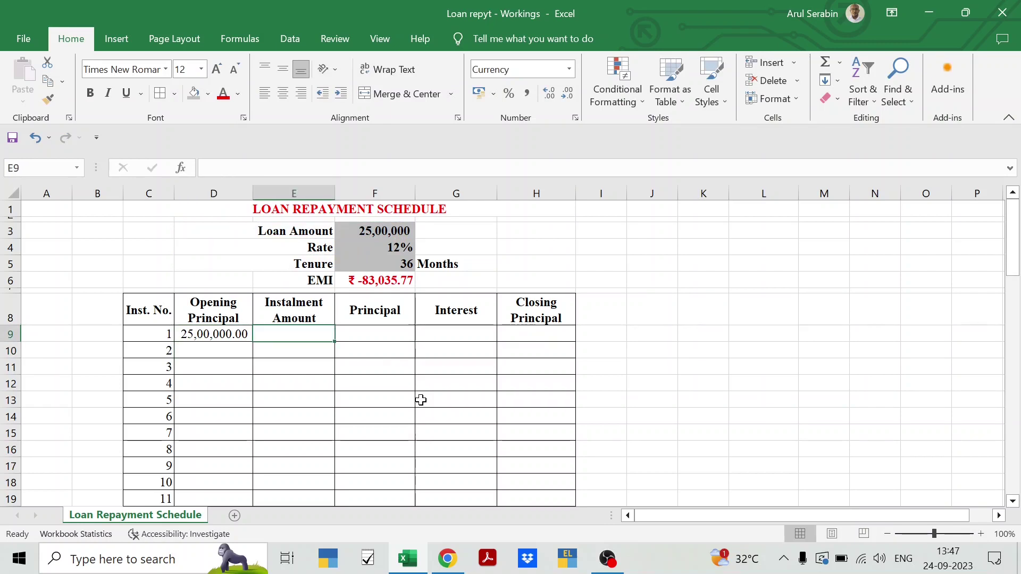
pyautogui.scroll(-5, 299, 346)
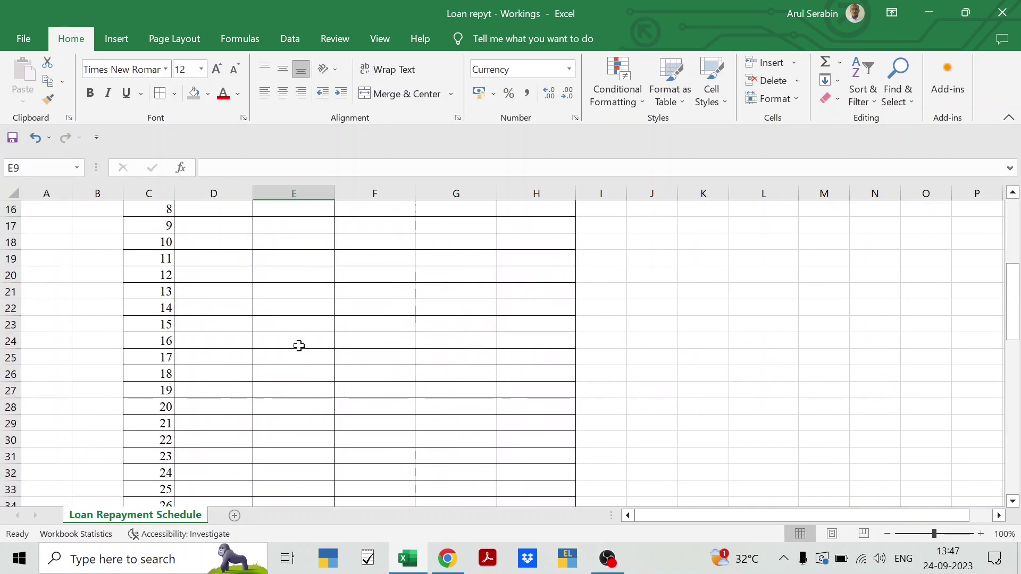
pyautogui.scroll(4, 299, 346)
pyautogui.scroll(1, 299, 346)
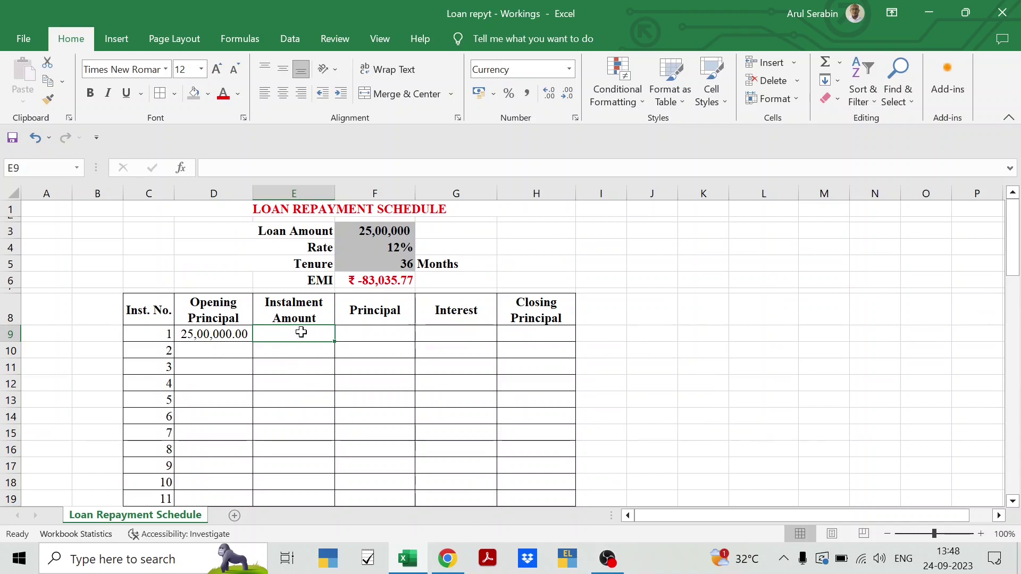
pyautogui.click(382, 281)
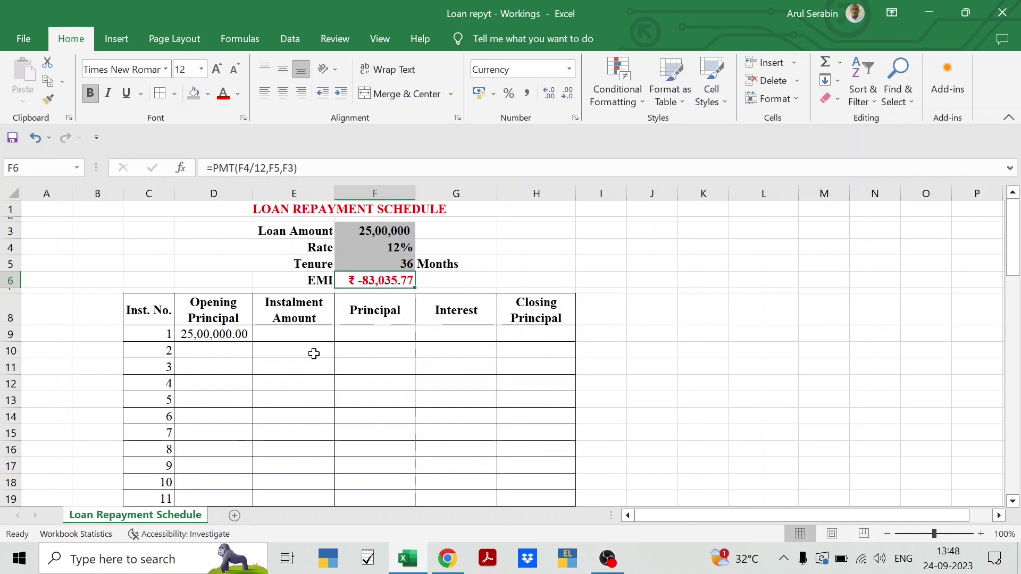
pyautogui.click(302, 340)
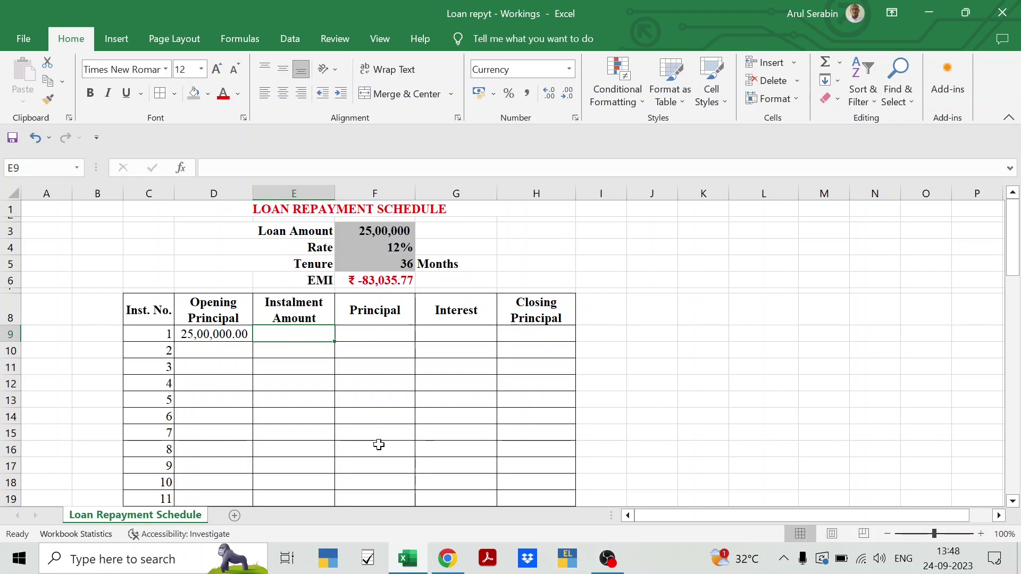
# Set E9 to the absolute EMI reference rounded to 0 decimals, showing ₹ 83,036.00.
pyautogui.write('=ROUND')
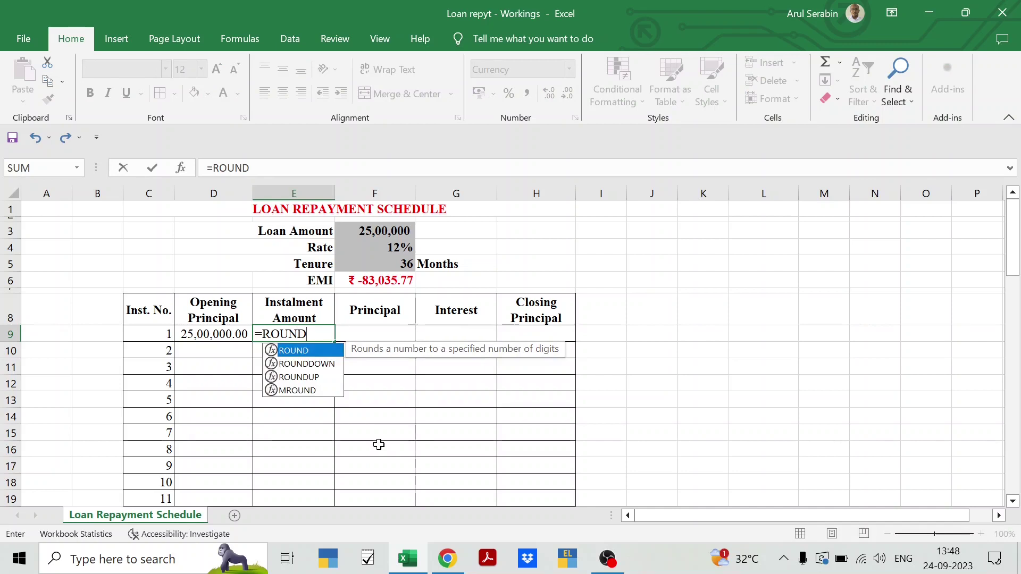
pyautogui.write('(-')
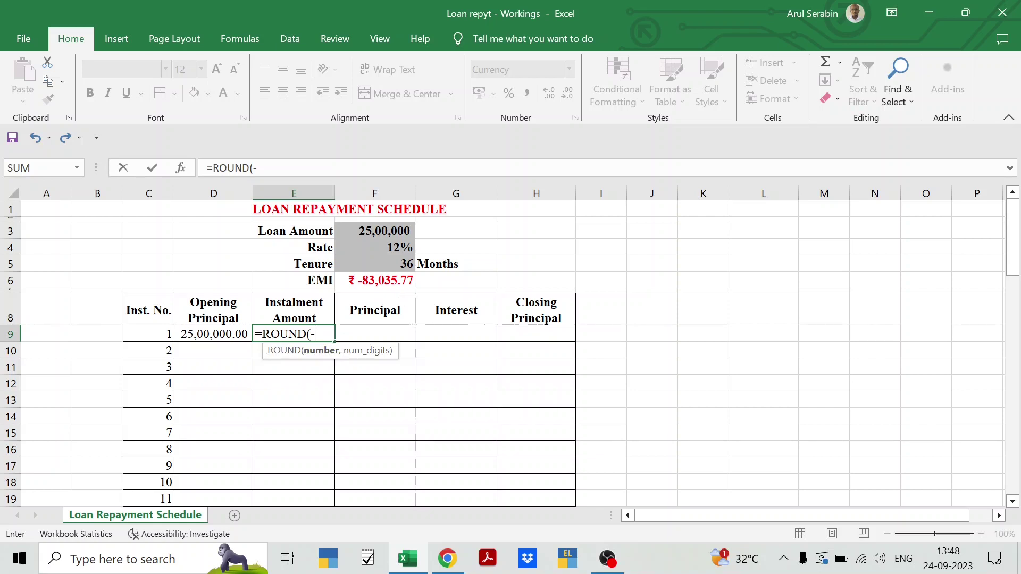
pyautogui.click(371, 283)
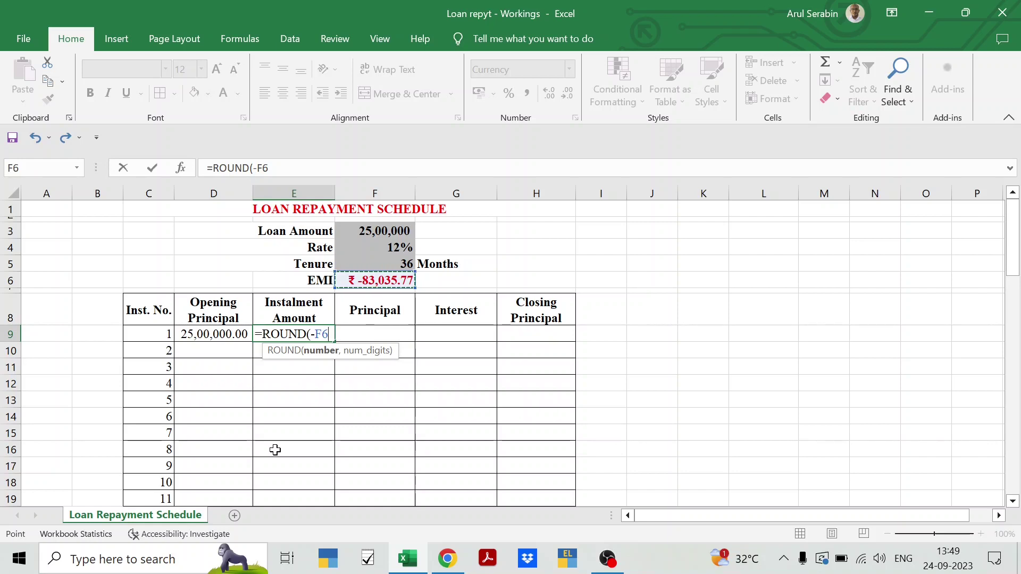
pyautogui.press('F4')
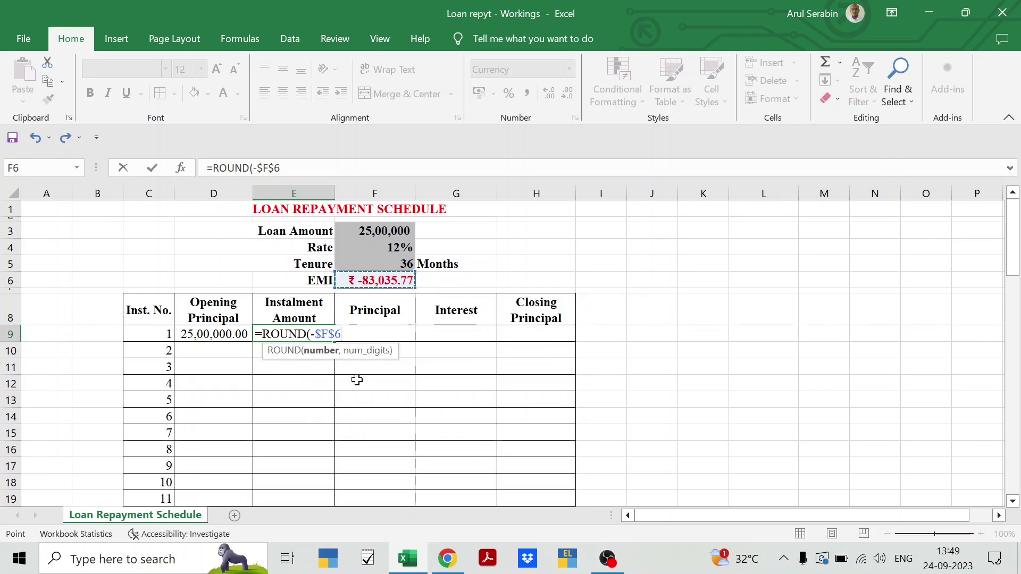
pyautogui.write(',')
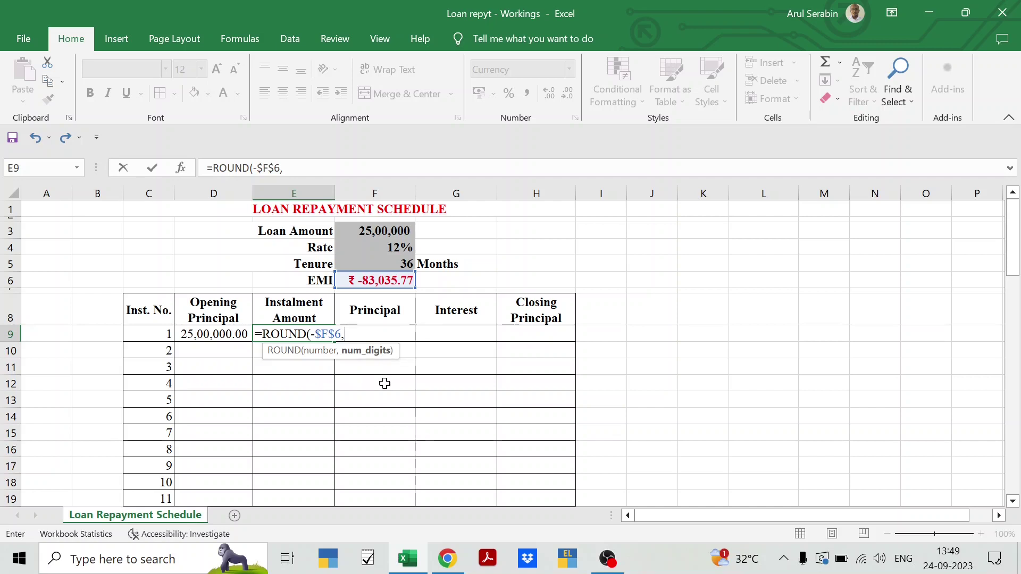
pyautogui.write('0)')
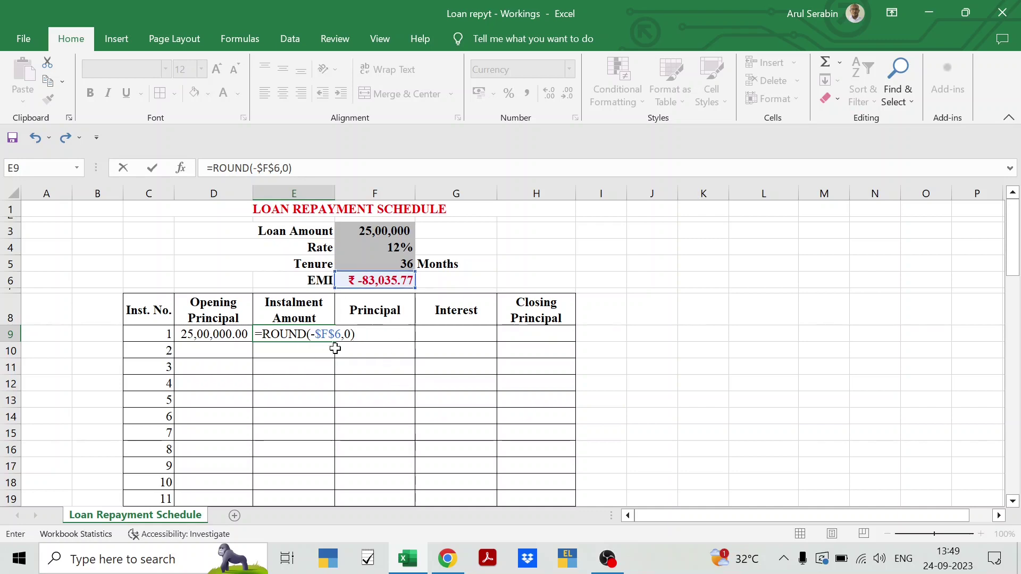
pyautogui.press('Tab')
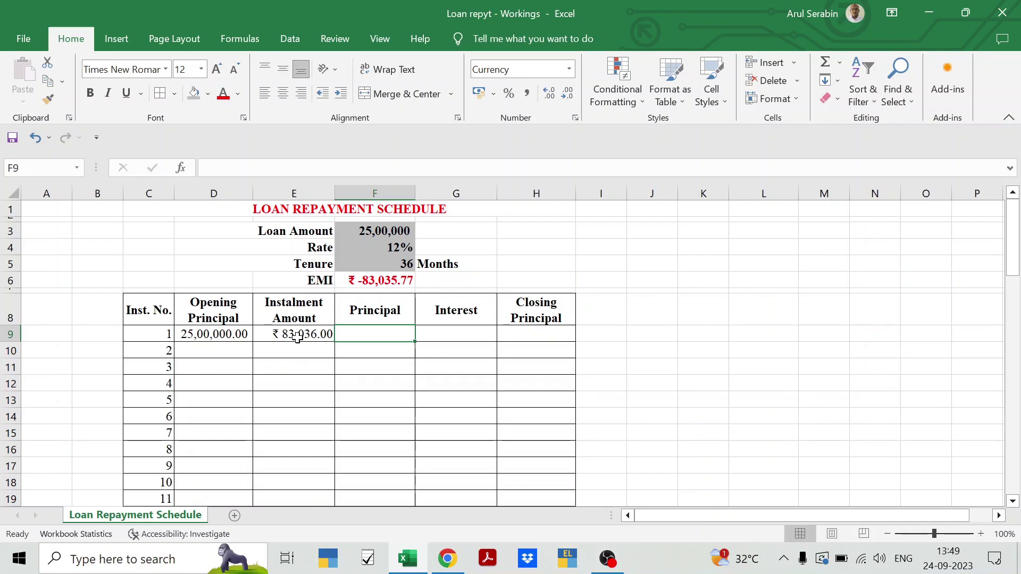
# Enter =D9*$F$4/12 in G9 for first-month interest of 25,000.00.
pyautogui.press('Right')
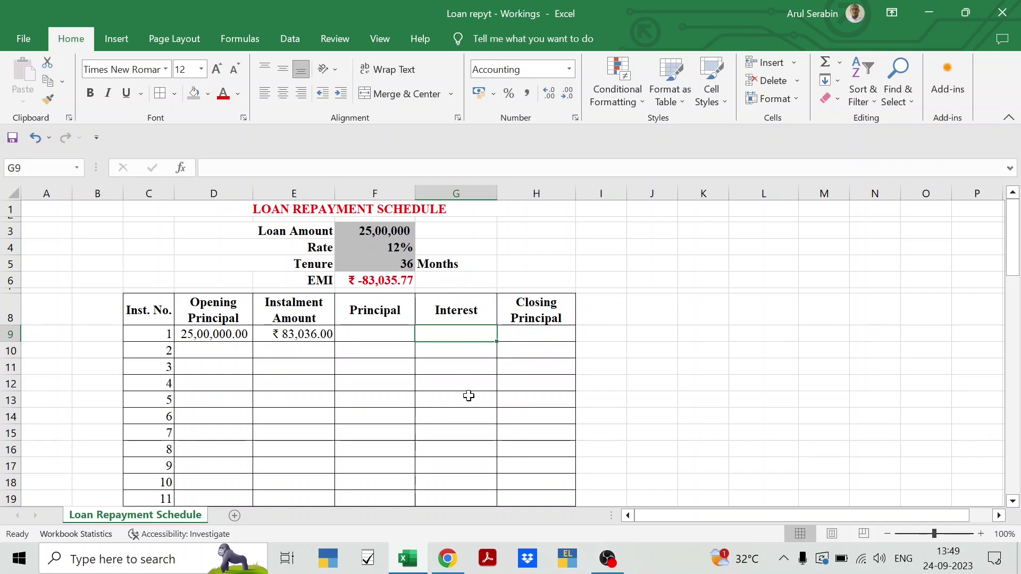
pyautogui.write('=')
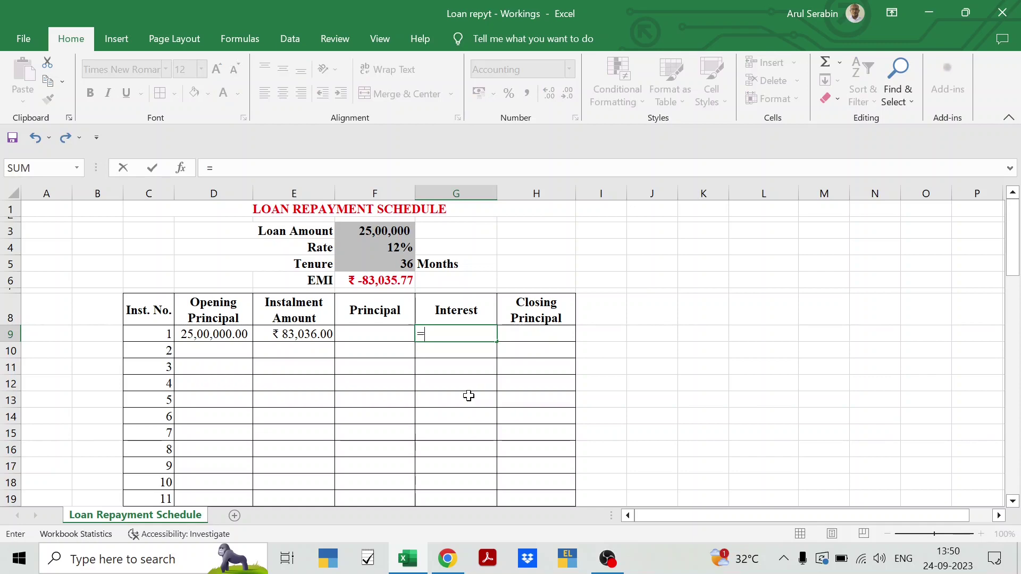
pyautogui.press('Left')
pyautogui.press('Left')
pyautogui.press('Left')
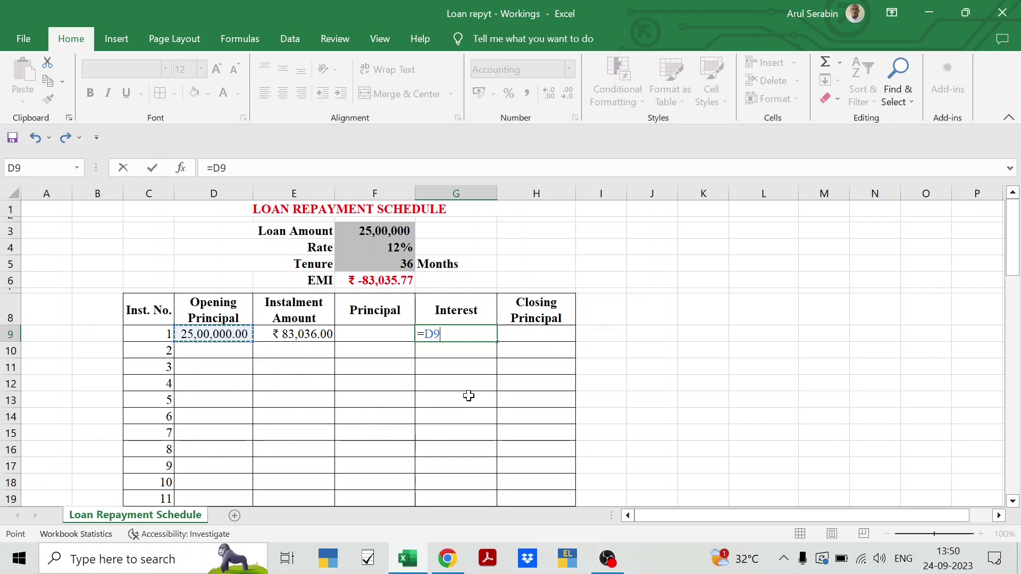
pyautogui.write('*')
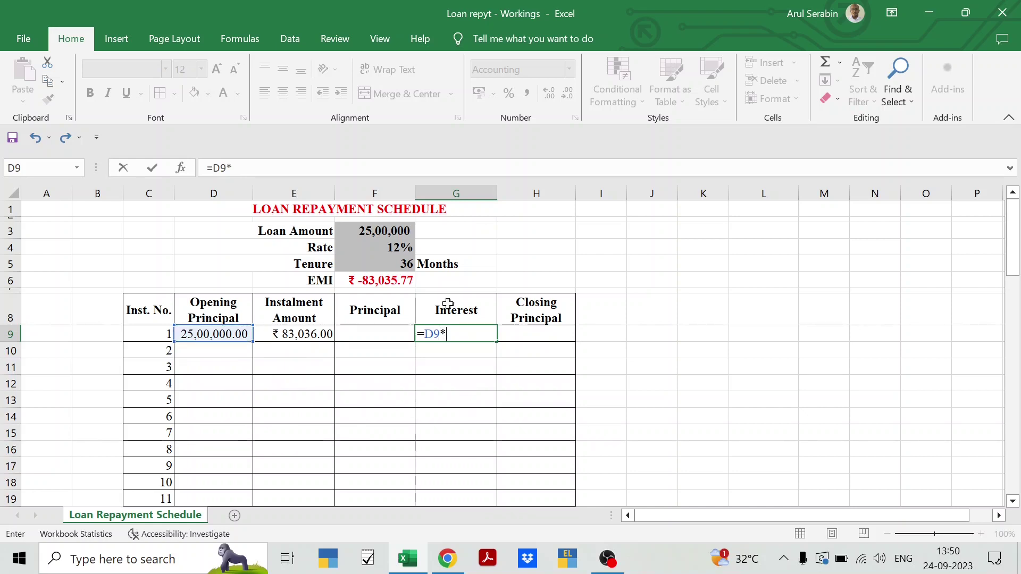
pyautogui.click(407, 249)
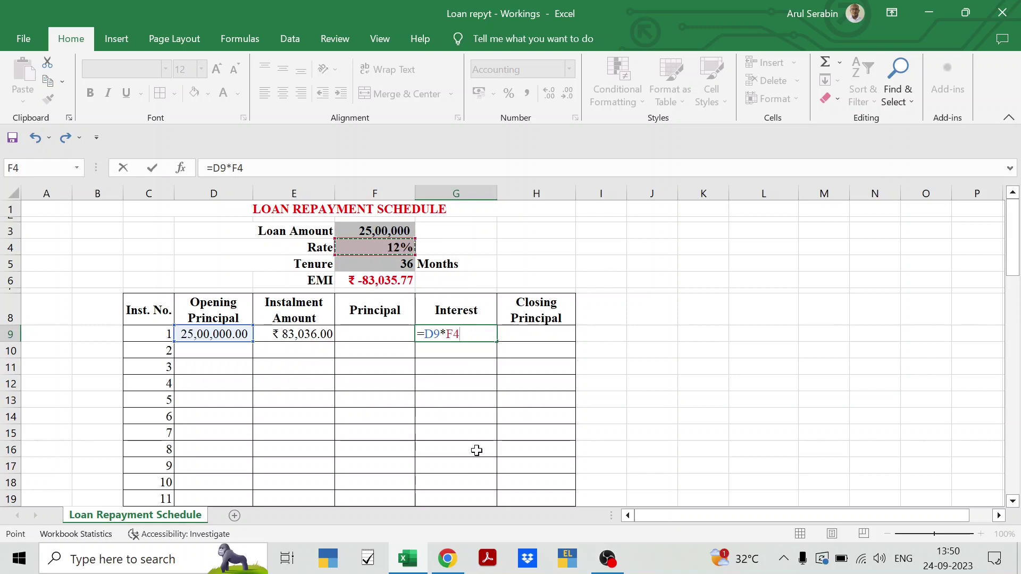
pyautogui.press('F4')
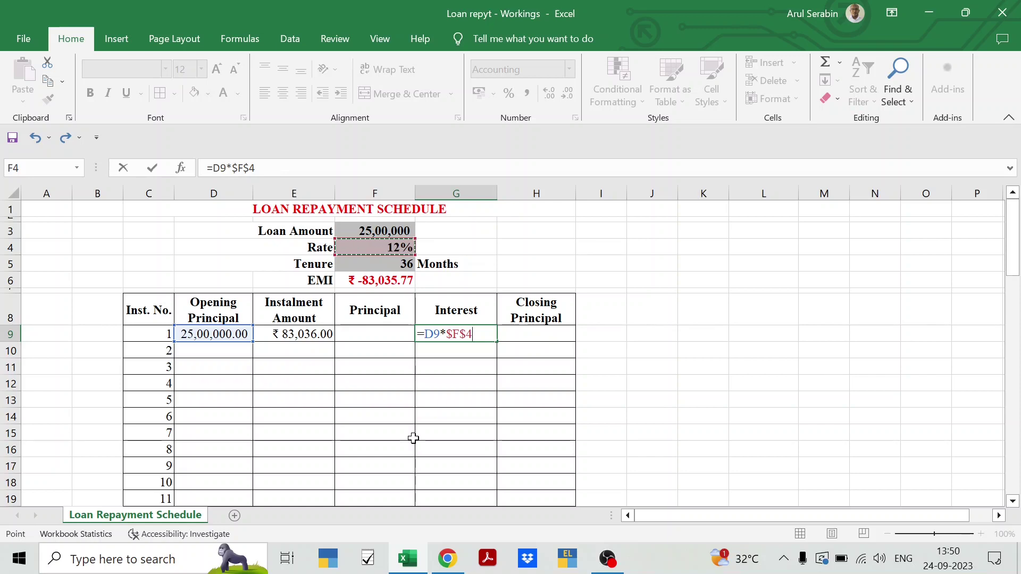
pyautogui.write('/12')
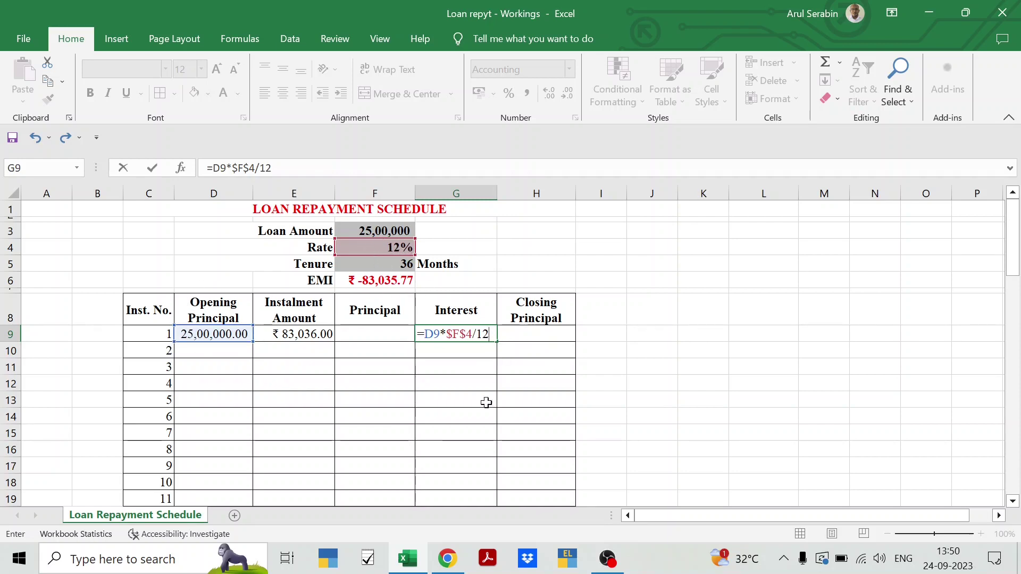
pyautogui.press('Return')
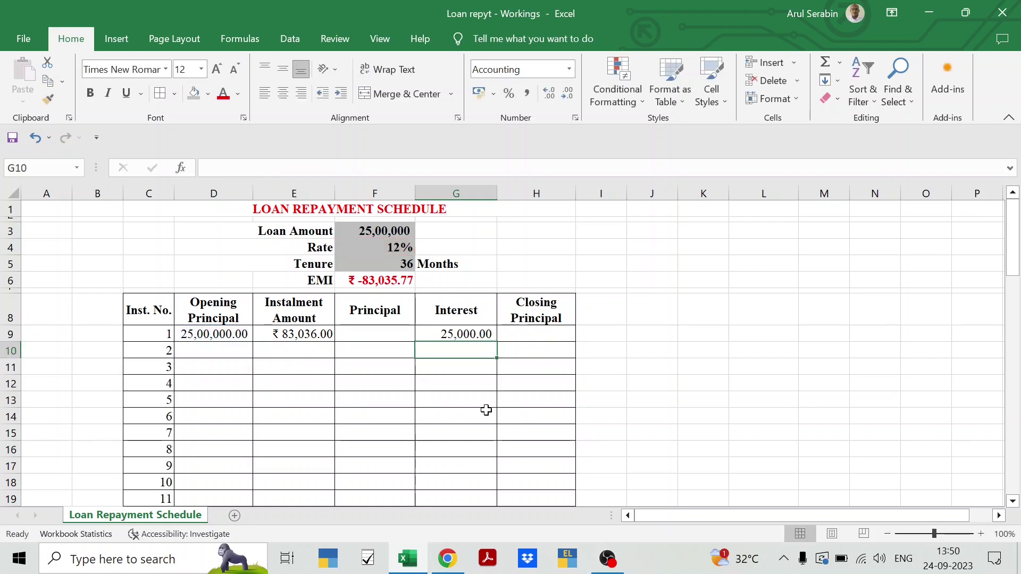
pyautogui.press('Up')
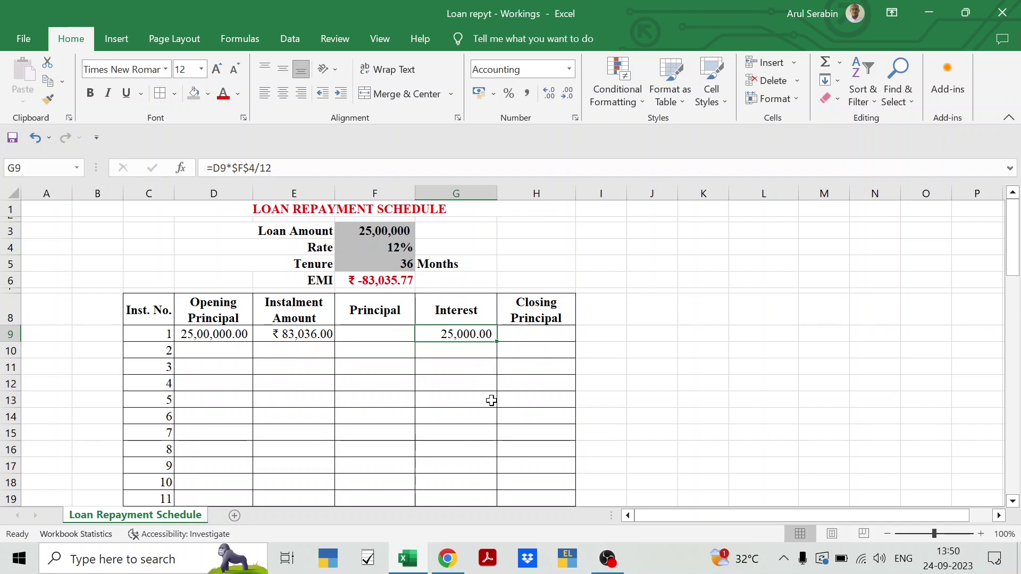
# Wrap the G9 interest formula in ROUND(…,0), still showing 25,000.00.
pyautogui.press('F2')
pyautogui.press('Left')
pyautogui.press('Left')
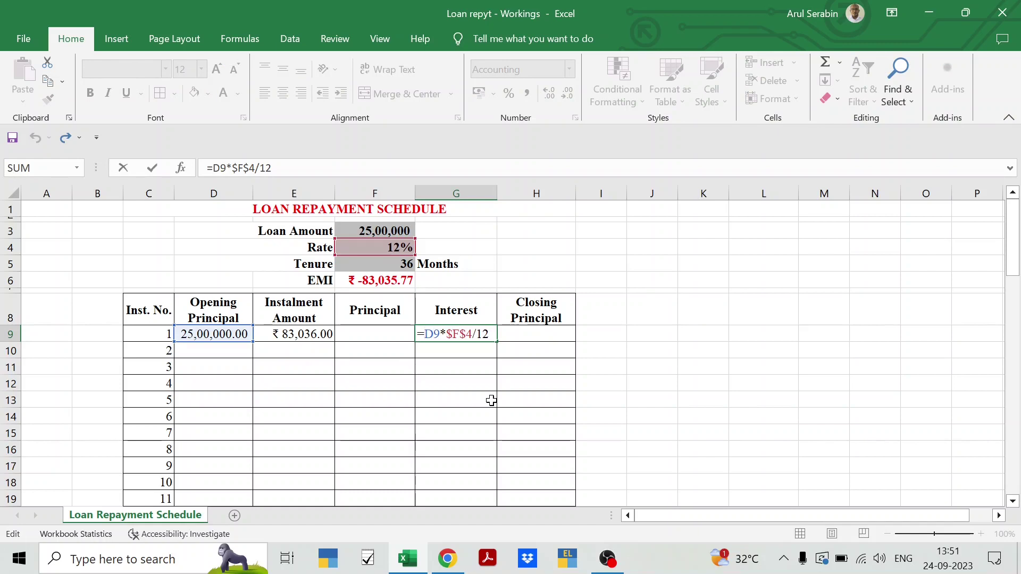
pyautogui.press('Left')
pyautogui.press('Left')
pyautogui.press('Left')
pyautogui.press('Left')
pyautogui.press('Left')
pyautogui.press('Left')
pyautogui.press('Left')
pyautogui.press('Left')
pyautogui.write('ROUND')
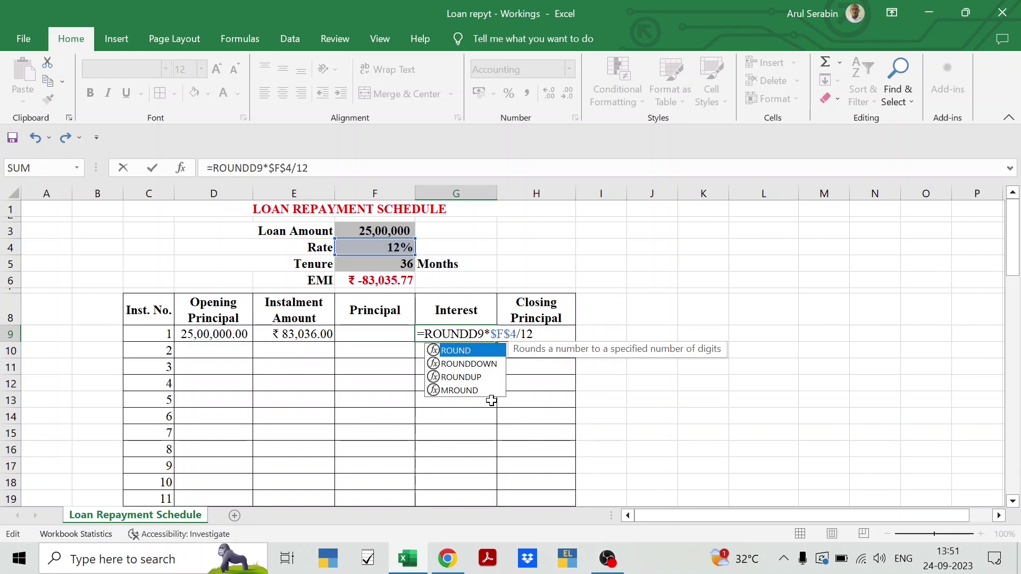
pyautogui.write('(')
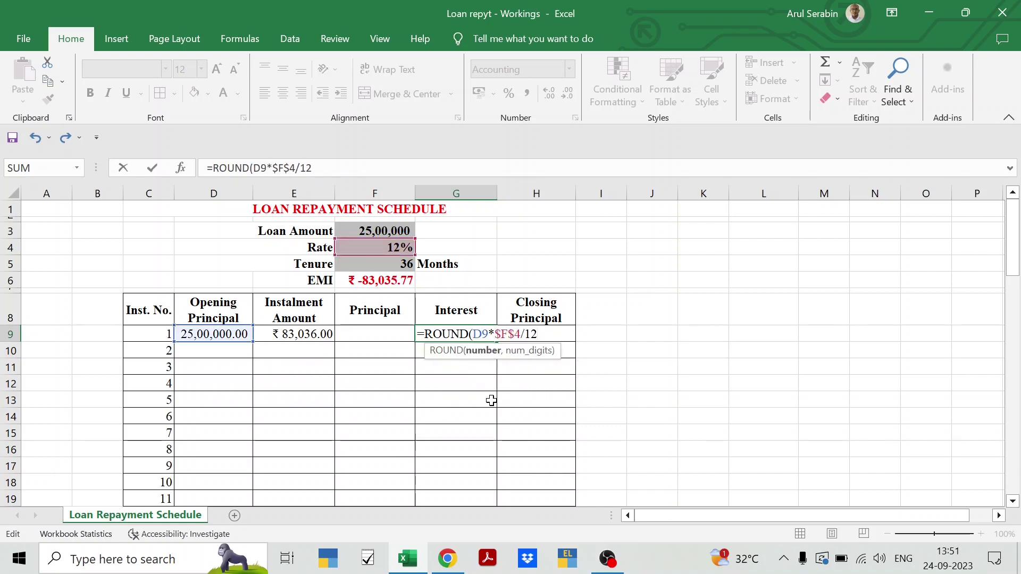
pyautogui.write(',')
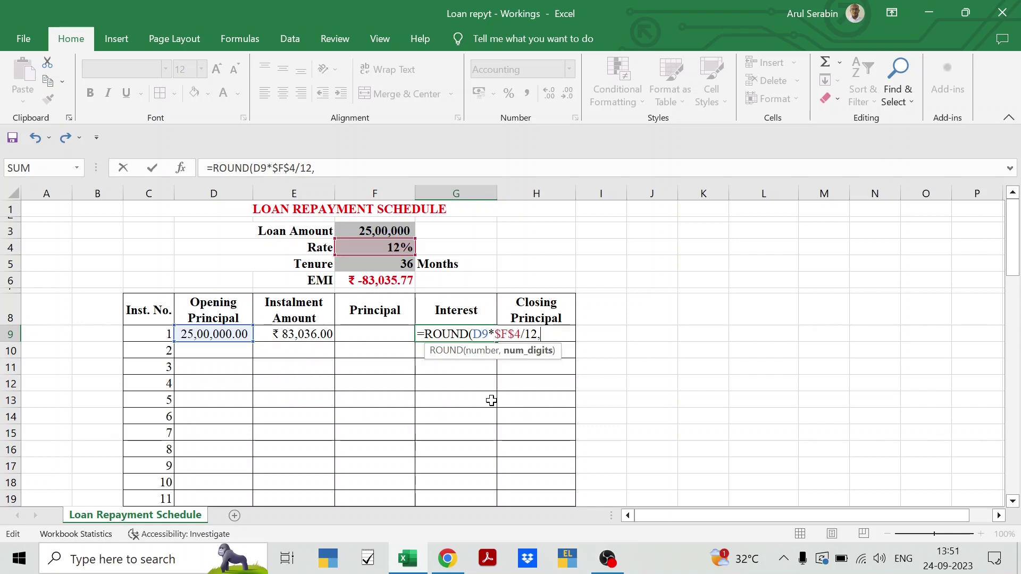
pyautogui.write('0)')
pyautogui.press('Tab')
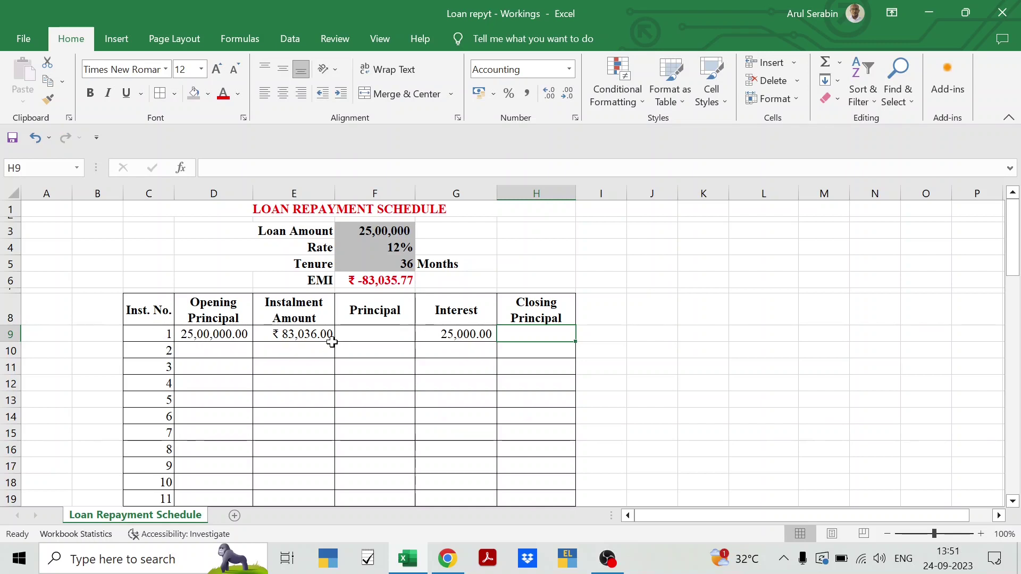
pyautogui.click(461, 336)
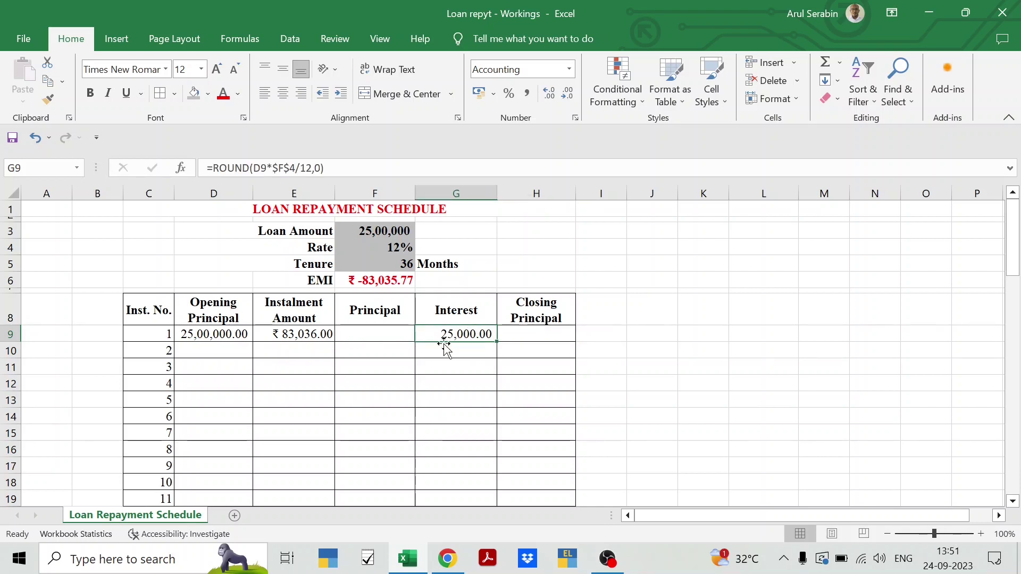
pyautogui.click(387, 333)
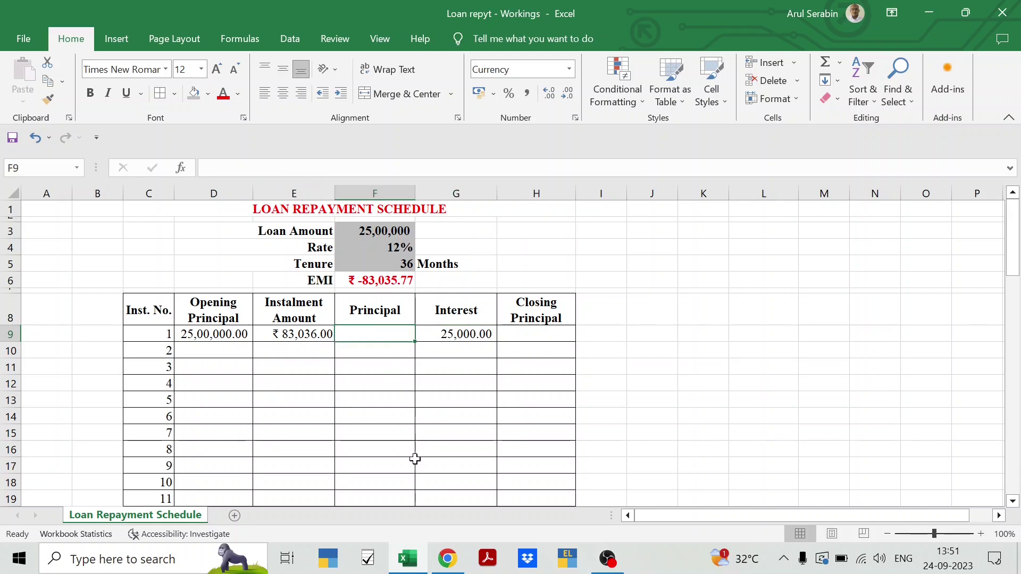
# Enter =E9-G9 in F9 for a first principal repayment of ₹ 58,036.00.
pyautogui.write('=')
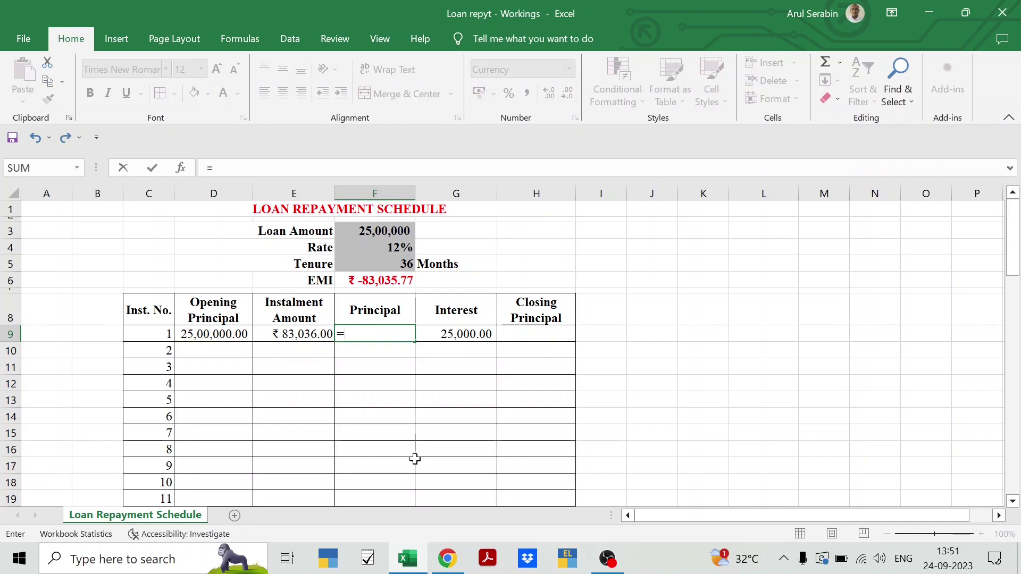
pyautogui.press('Left')
pyautogui.write('-')
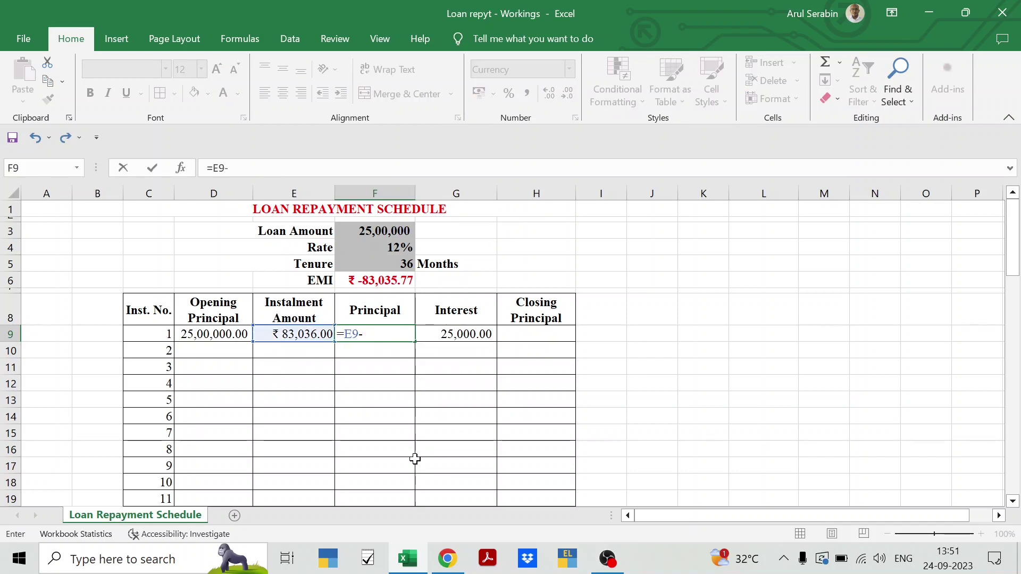
pyautogui.press('Right')
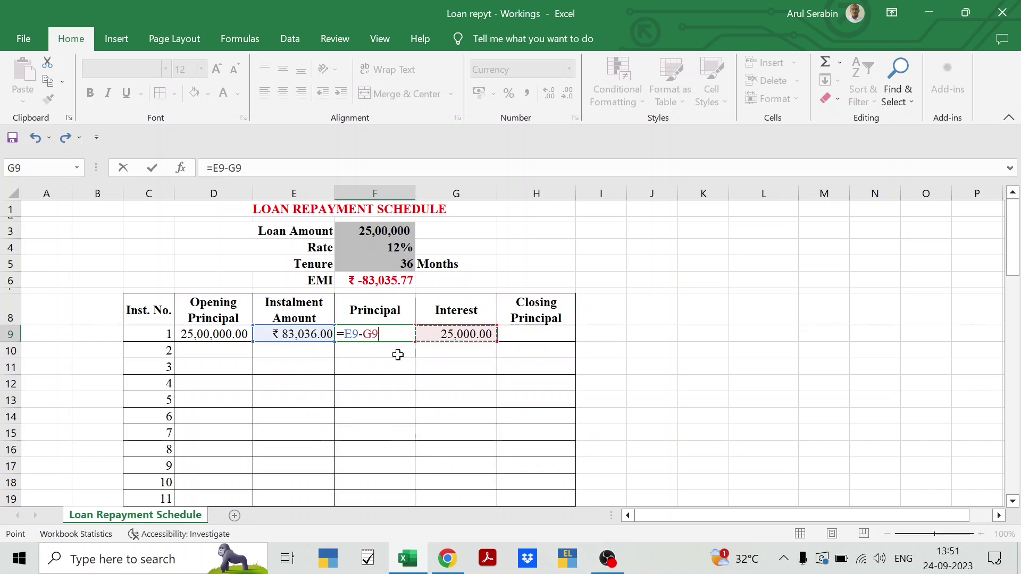
pyautogui.press('Tab')
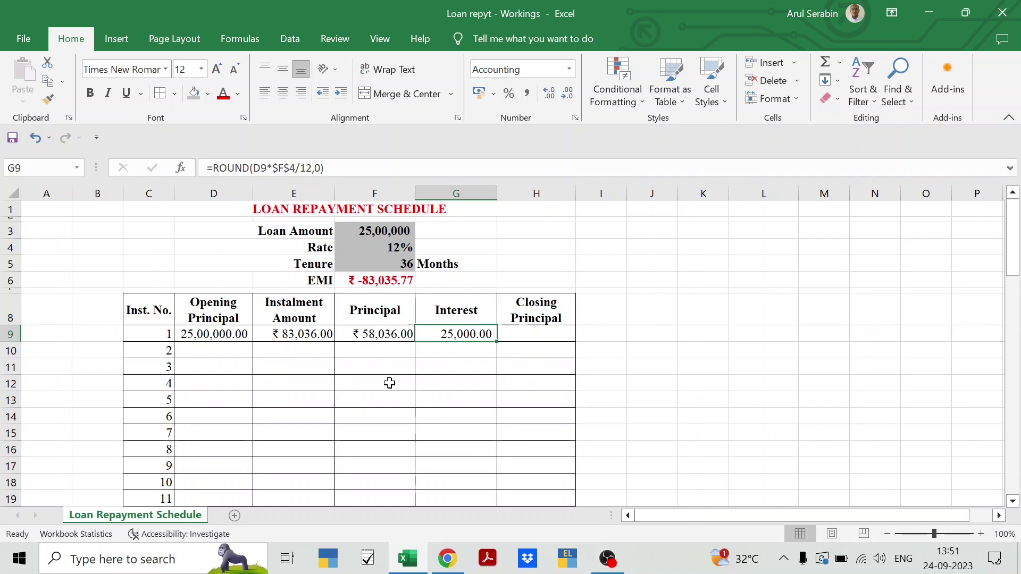
pyautogui.press('Right')
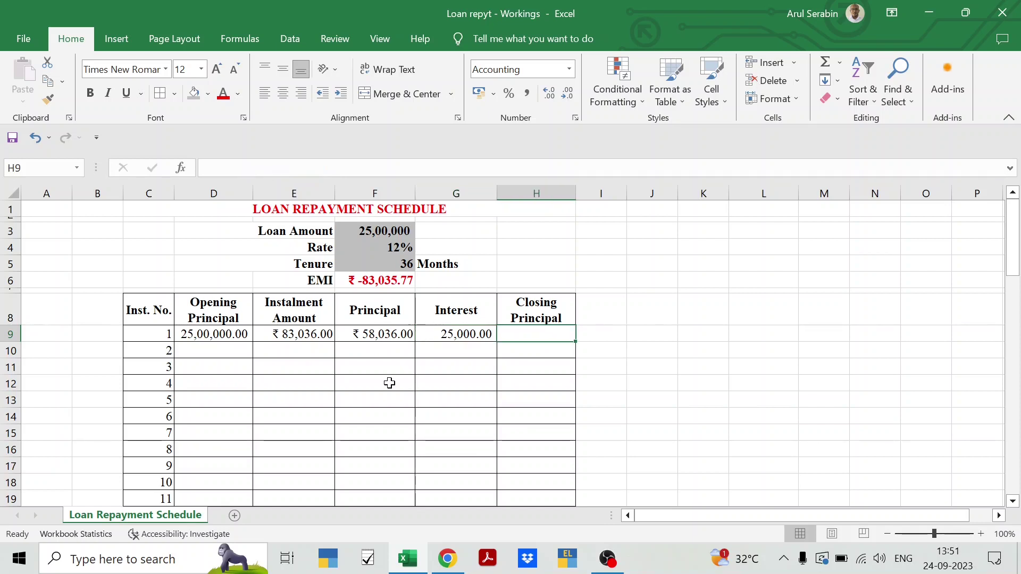
# Enter =D9-F9 in H9 so instalment 1 closes at 24,41,964.00.
pyautogui.write('=')
pyautogui.press('Left')
pyautogui.press('Left')
pyautogui.press('Left')
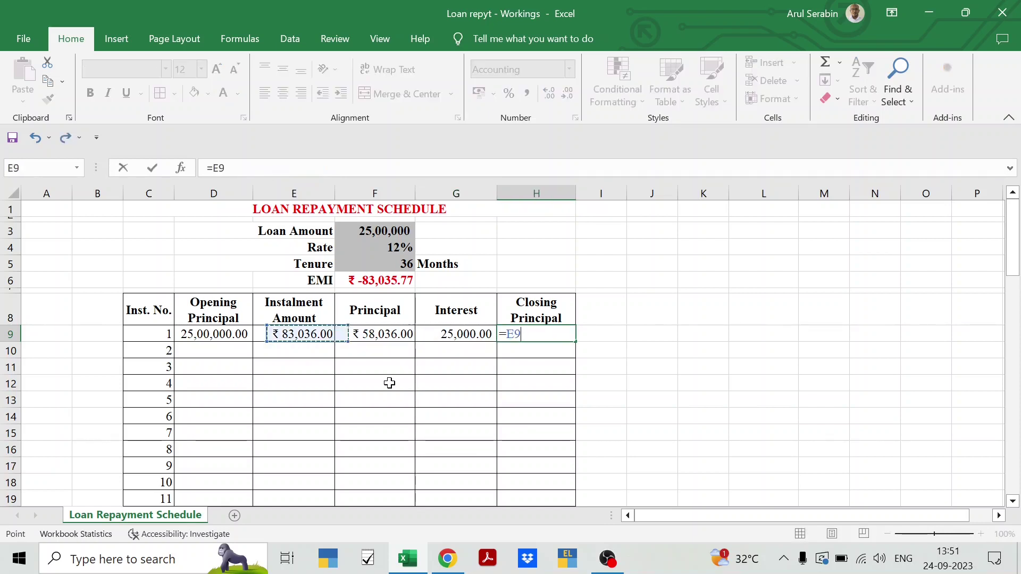
pyautogui.press('Left')
pyautogui.write('-')
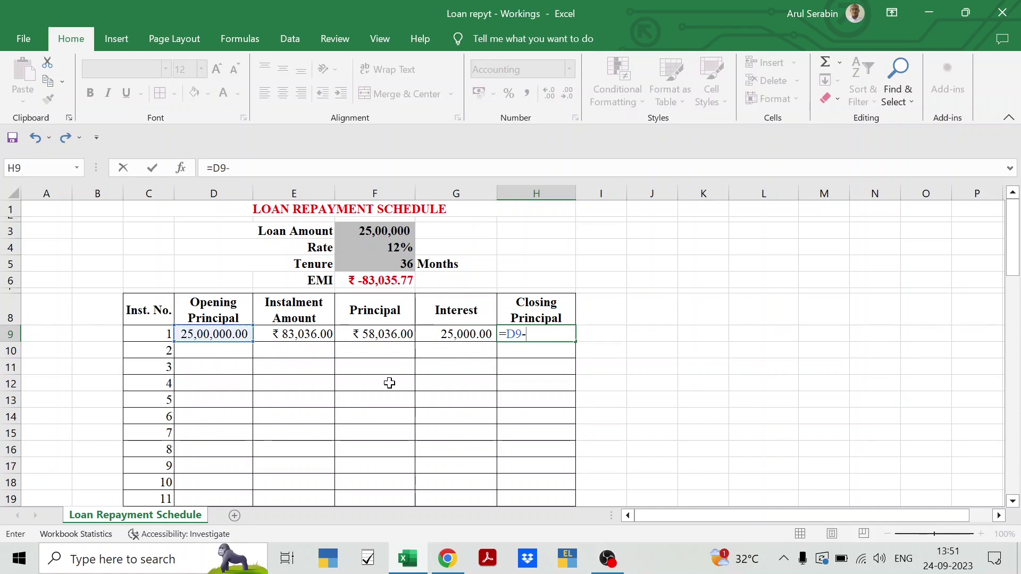
pyautogui.press('Left')
pyautogui.press('Left')
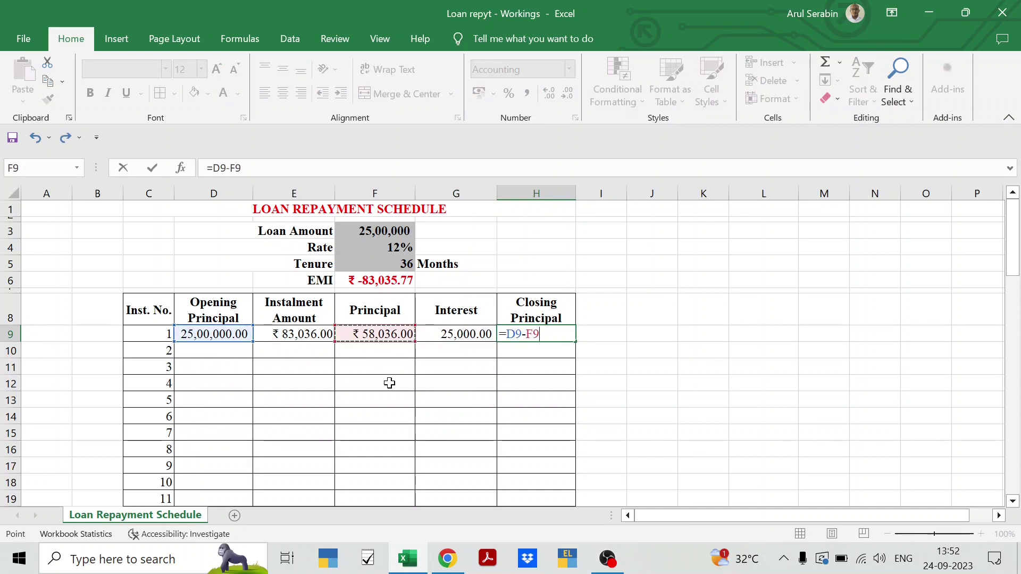
pyautogui.press('Return')
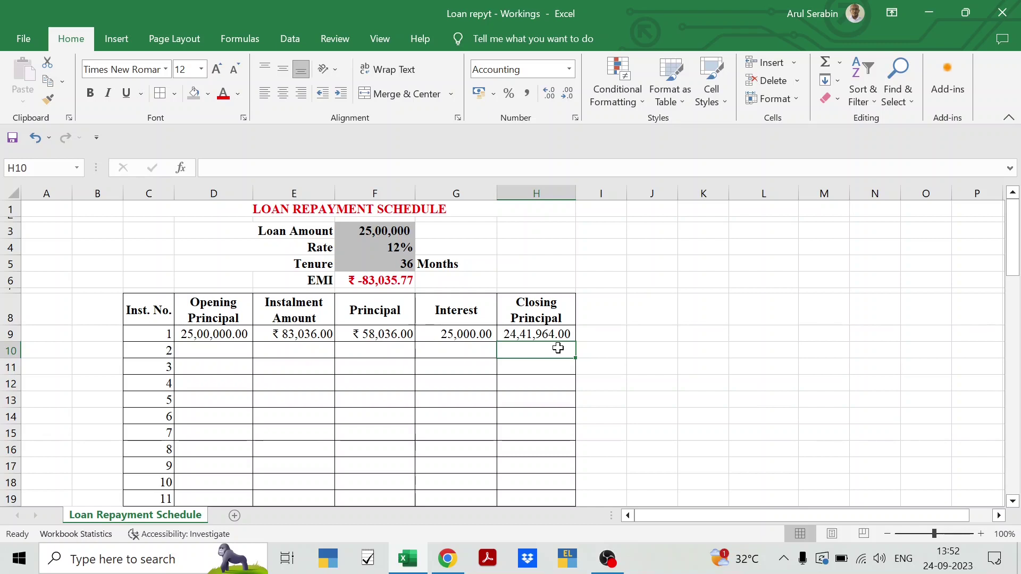
# Return to D9 and open its formula for editing.
pyautogui.press('Left')
pyautogui.press('Left')
pyautogui.press('Left')
pyautogui.press('Left')
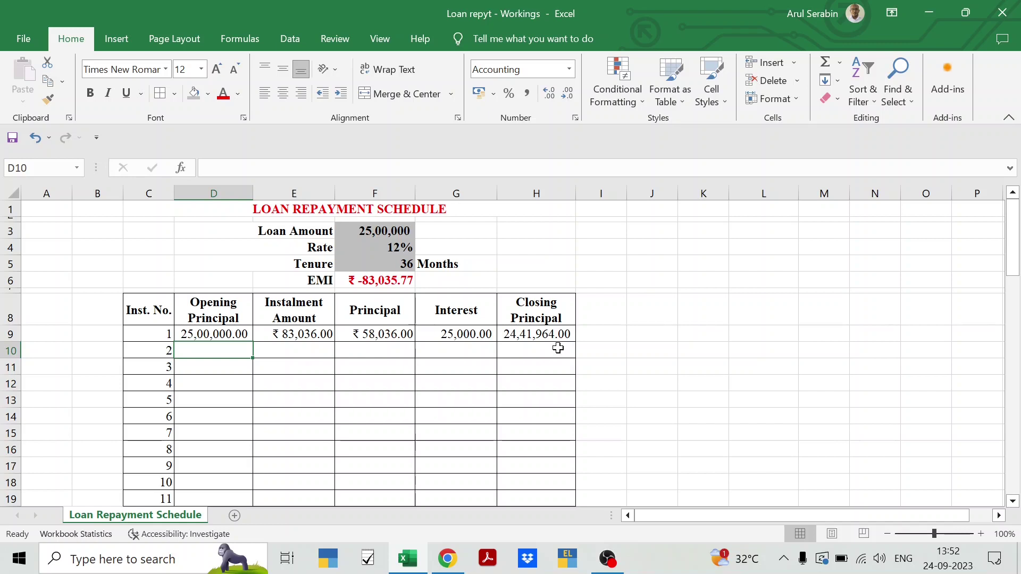
pyautogui.press('Up')
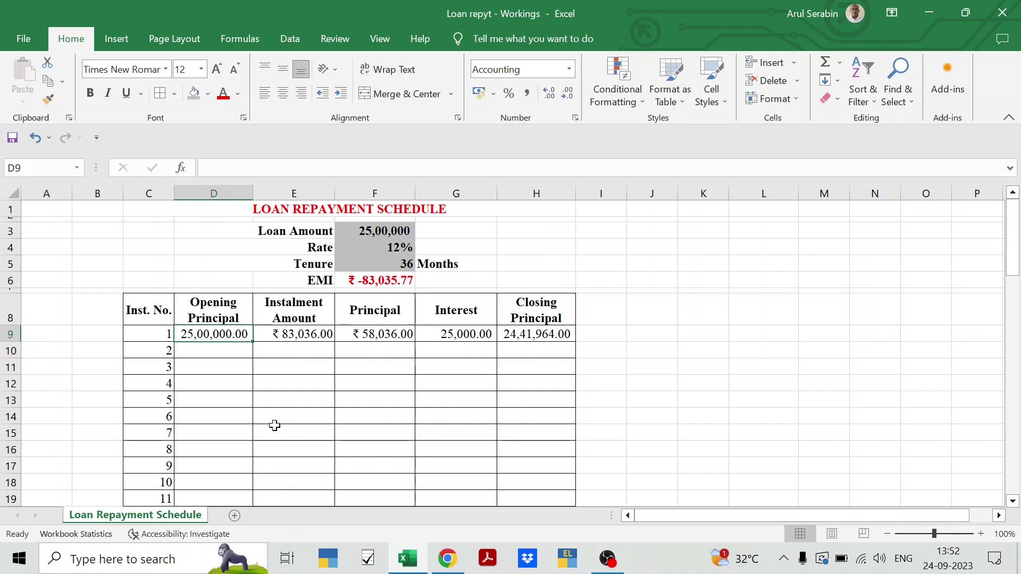
pyautogui.press('F2')
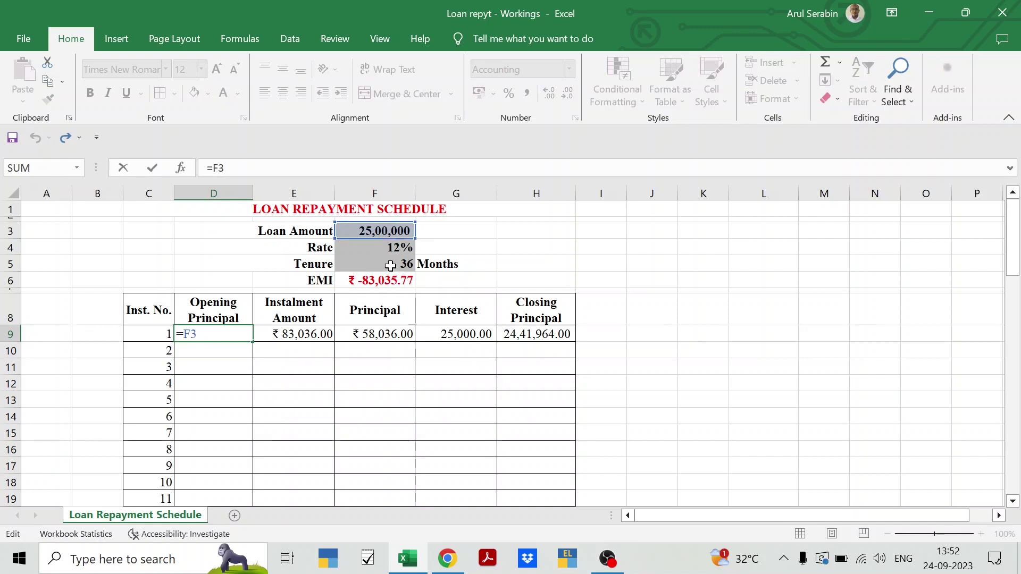
# Commit D9's opening principal and link D10 to the previous closing with =H9.
pyautogui.hotkey('ctrl', 'Return')
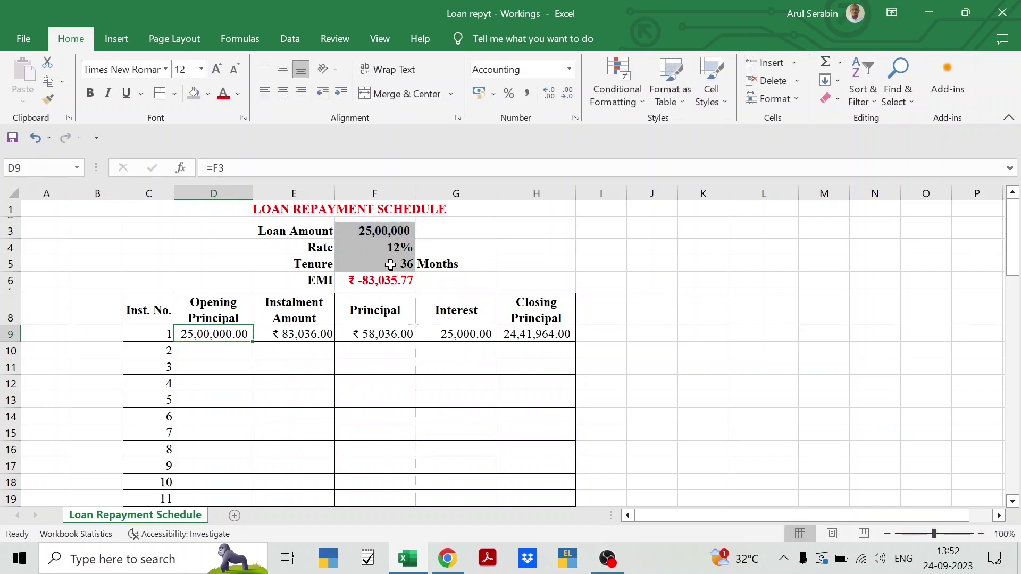
pyautogui.press('Down')
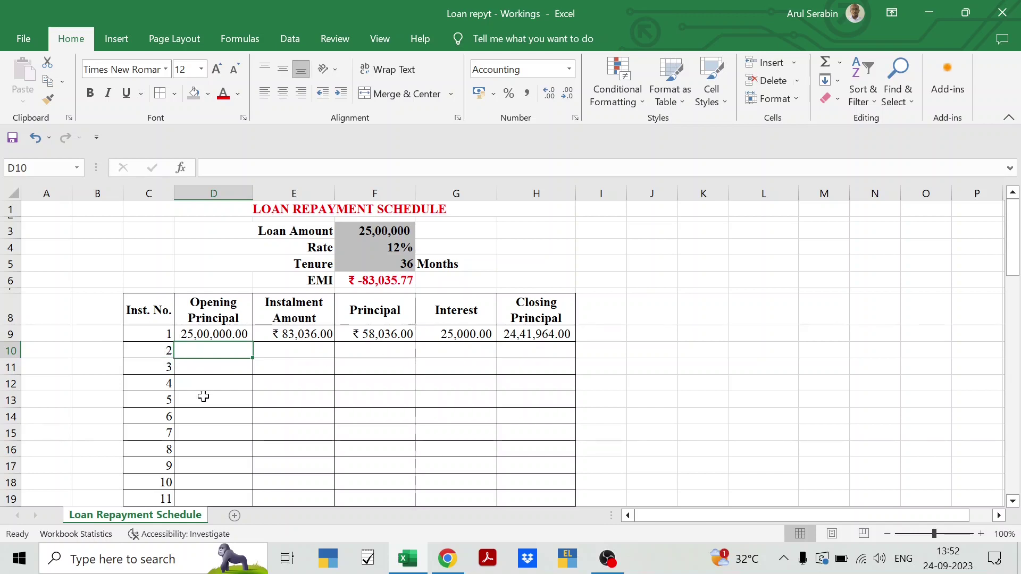
pyautogui.write('=')
pyautogui.press('Right')
pyautogui.press('Right')
pyautogui.press('Right')
pyautogui.press('Right')
pyautogui.press('Up')
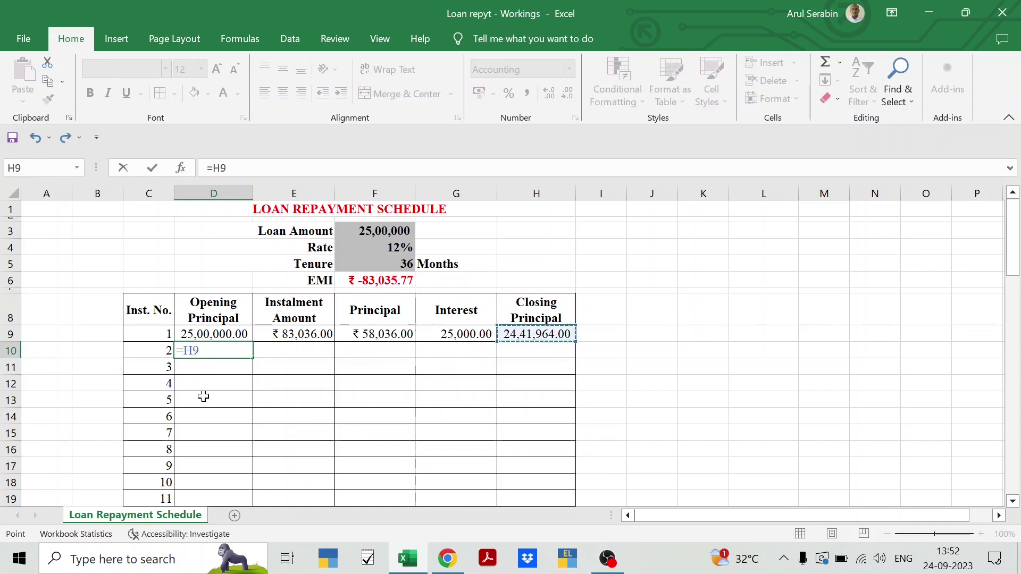
pyautogui.press('Return')
# Fill E10:H10 with row 9's formulas, closing instalment 2 at 23,83,348.00.
pyautogui.press('Up')
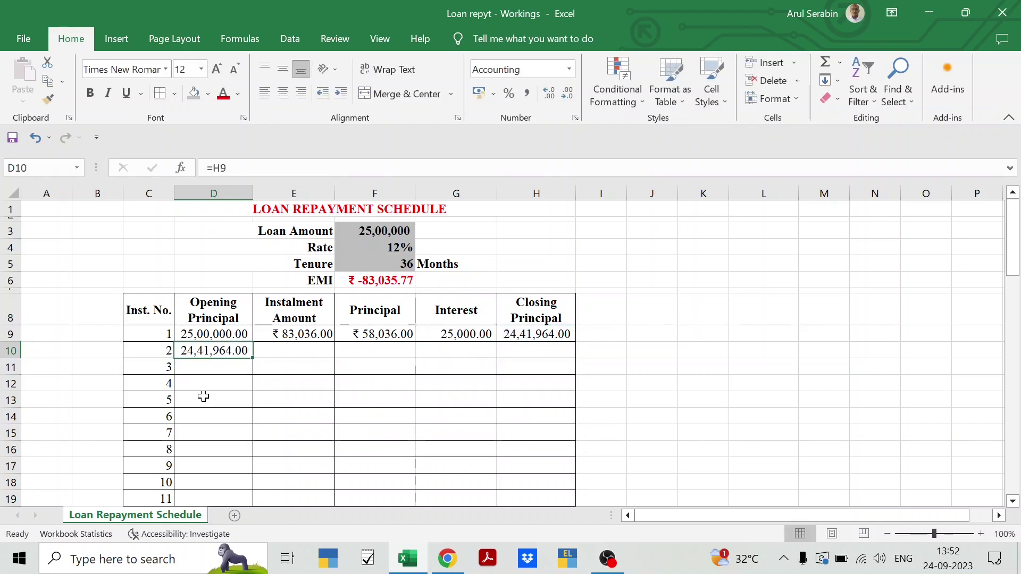
pyautogui.press('Right')
pyautogui.press('Up')
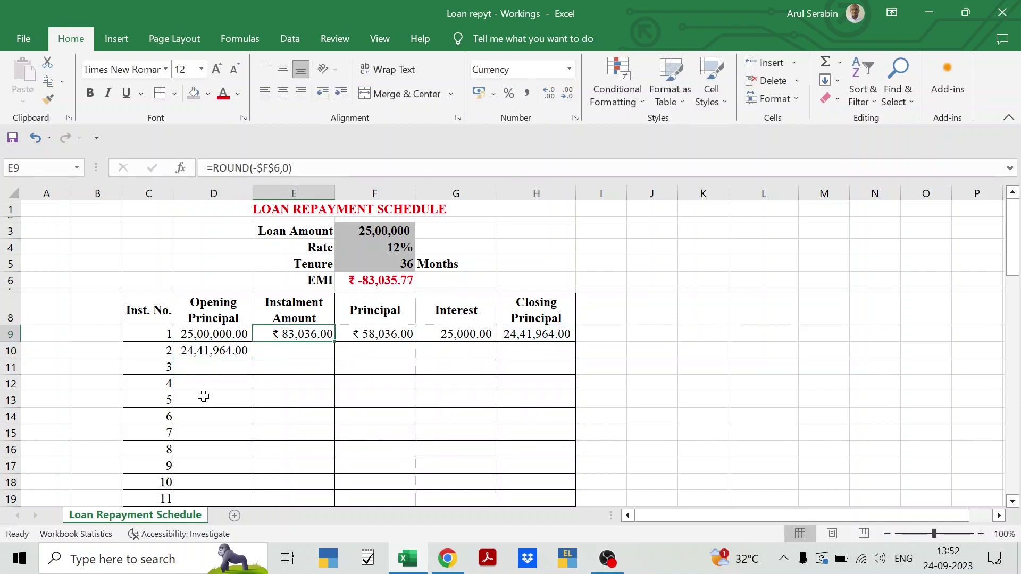
pyautogui.hotkey('shift', 'Right')
pyautogui.hotkey('shift', 'Right')
pyautogui.hotkey('shift', 'Right')
pyautogui.hotkey('ctrl', 'c')
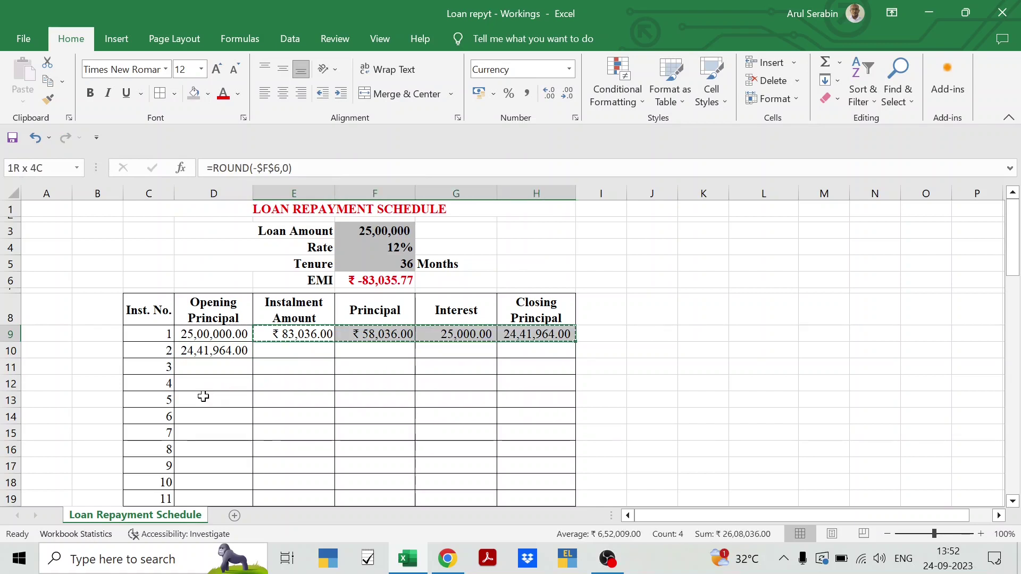
pyautogui.hotkey('shift', 'Down')
pyautogui.hotkey('ctrl', 'd')
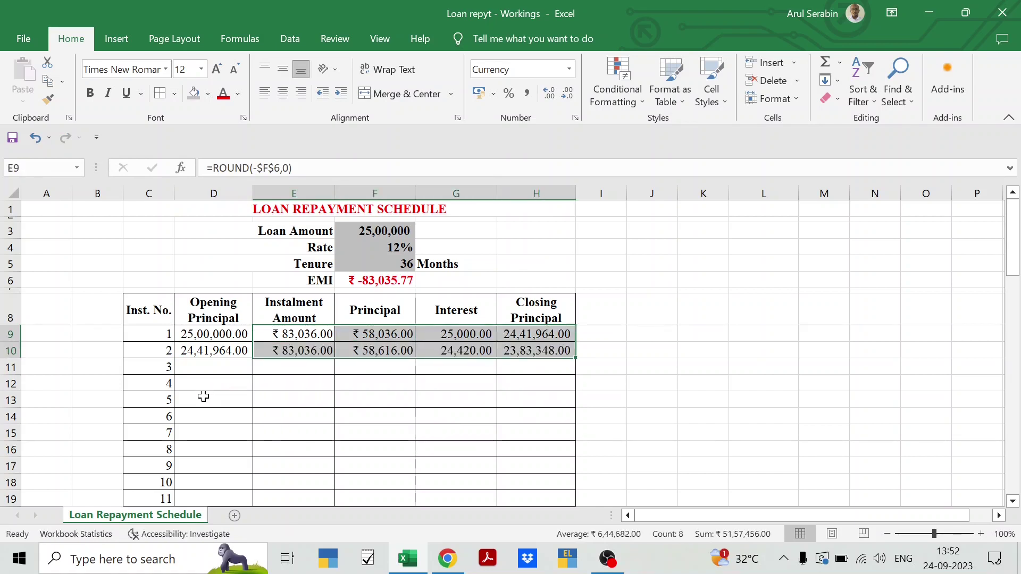
pyautogui.press('Down')
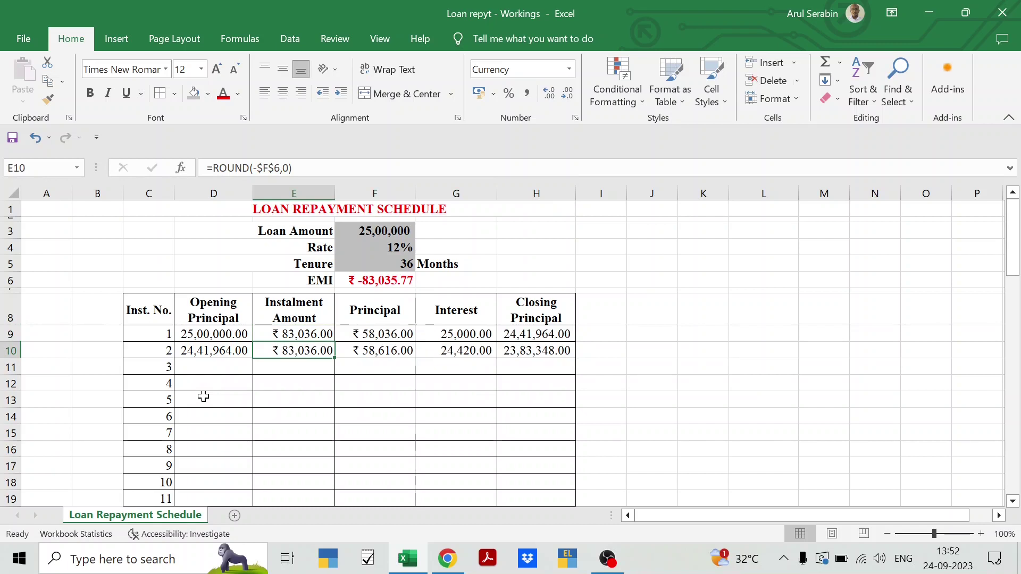
pyautogui.press('Left')
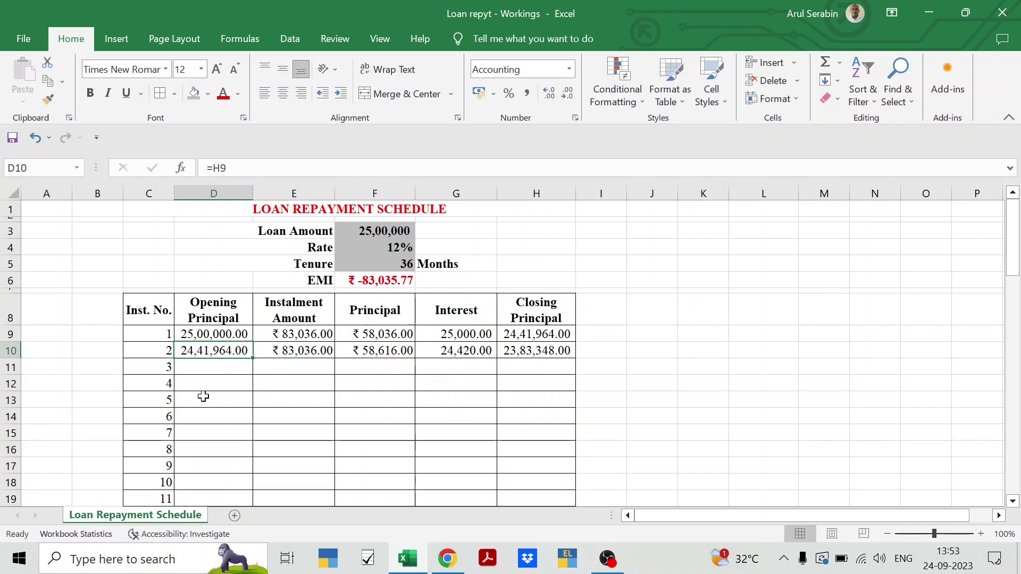
# Copy D10:H10 down through row 44, so instalment 36 closes at -7.00.
pyautogui.hotkey('shift', 'Right')
pyautogui.hotkey('shift', 'Right')
pyautogui.hotkey('shift', 'Right')
pyautogui.hotkey('shift', 'Right')
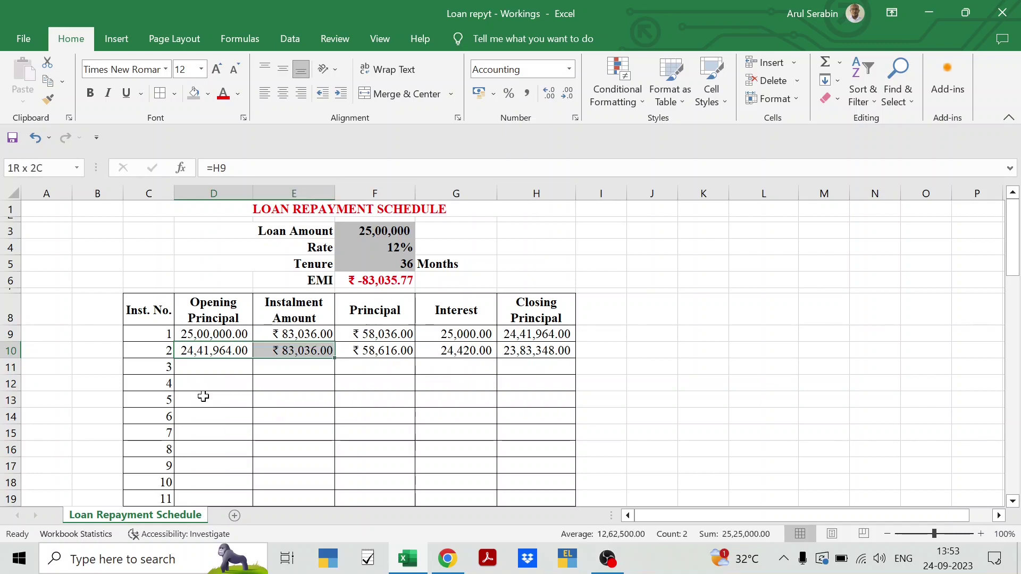
pyautogui.hotkey('ctrl', 'c')
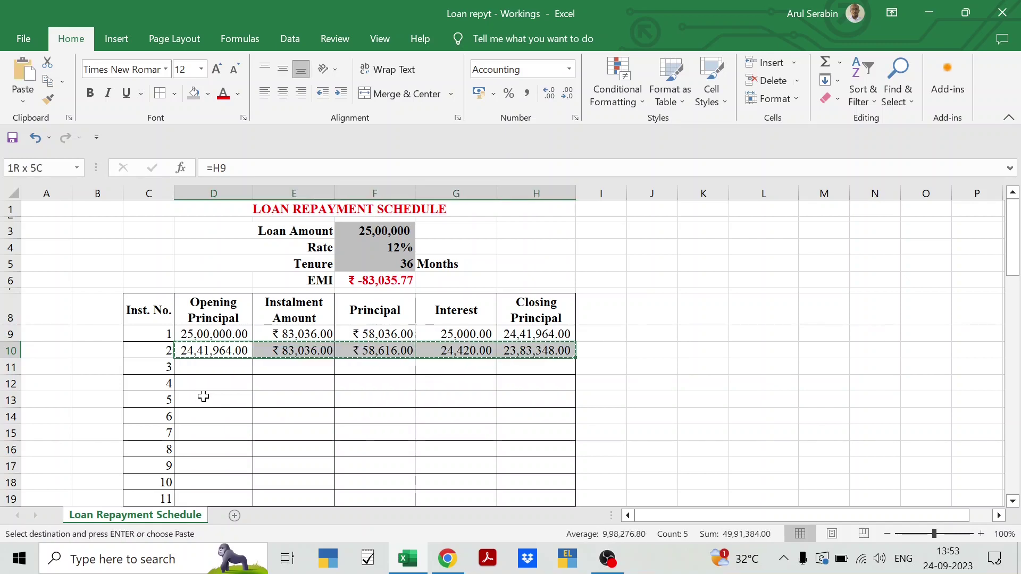
pyautogui.hotkey('shift', 'Down')
pyautogui.hotkey('shift', 'Down')
pyautogui.hotkey('shift', 'Down')
pyautogui.hotkey('shift', 'Down')
pyautogui.hotkey('shift', 'Down')
pyautogui.hotkey('shift', 'Down')
pyautogui.hotkey('shift', 'Down')
pyautogui.hotkey('shift', 'Down')
pyautogui.hotkey('shift', 'Down')
pyautogui.hotkey('shift', 'Down')
pyautogui.hotkey('shift', 'Down')
pyautogui.hotkey('shift', 'Down')
pyautogui.hotkey('shift', 'Down')
pyautogui.hotkey('shift', 'Down')
pyautogui.hotkey('shift', 'Down')
pyautogui.hotkey('shift', 'Down')
pyautogui.hotkey('shift', 'Down')
pyautogui.hotkey('shift', 'Down')
pyautogui.hotkey('shift', 'Down')
pyautogui.hotkey('shift', 'Down')
pyautogui.hotkey('shift', 'Down')
pyautogui.hotkey('shift', 'Down')
pyautogui.hotkey('shift', 'Down')
pyautogui.hotkey('shift', 'Down')
pyautogui.hotkey('shift', 'Down')
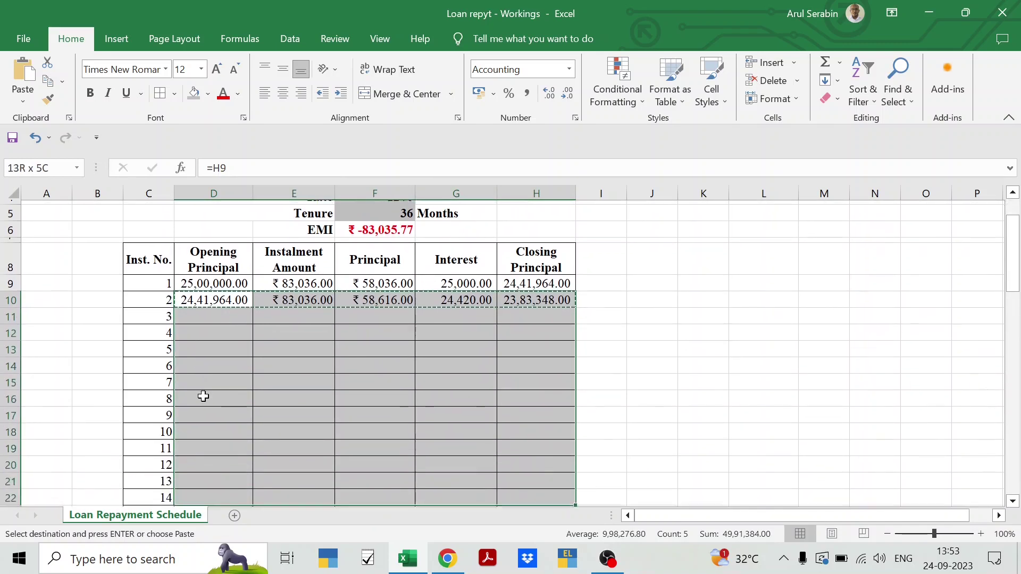
pyautogui.hotkey('shift', 'Down')
pyautogui.hotkey('shift', 'Down')
pyautogui.hotkey('shift', 'Down')
pyautogui.hotkey('shift', 'Down')
pyautogui.hotkey('shift', 'Down')
pyautogui.hotkey('shift', 'Down')
pyautogui.hotkey('shift', 'Down')
pyautogui.hotkey('shift', 'Down')
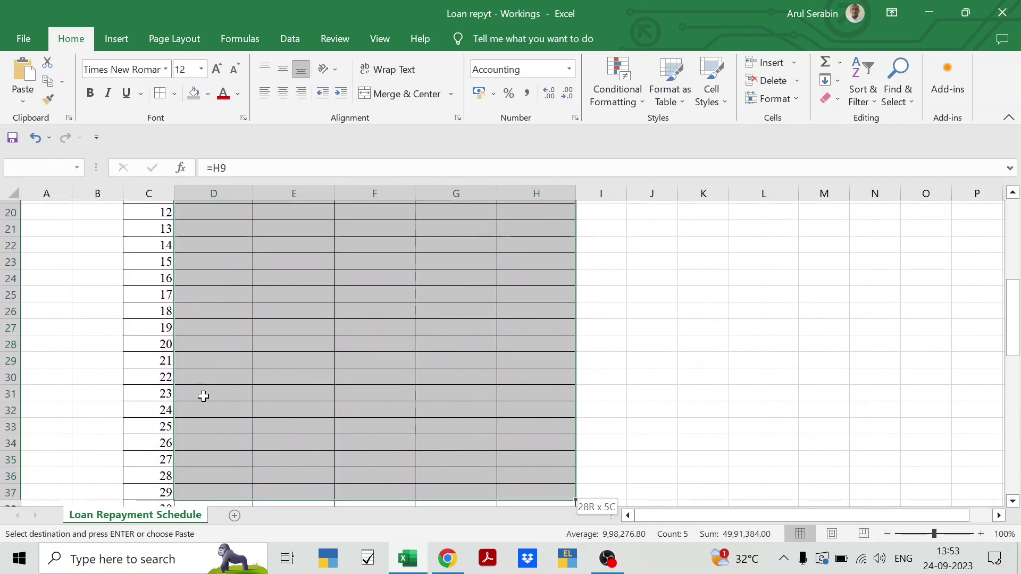
pyautogui.hotkey('shift', 'Down')
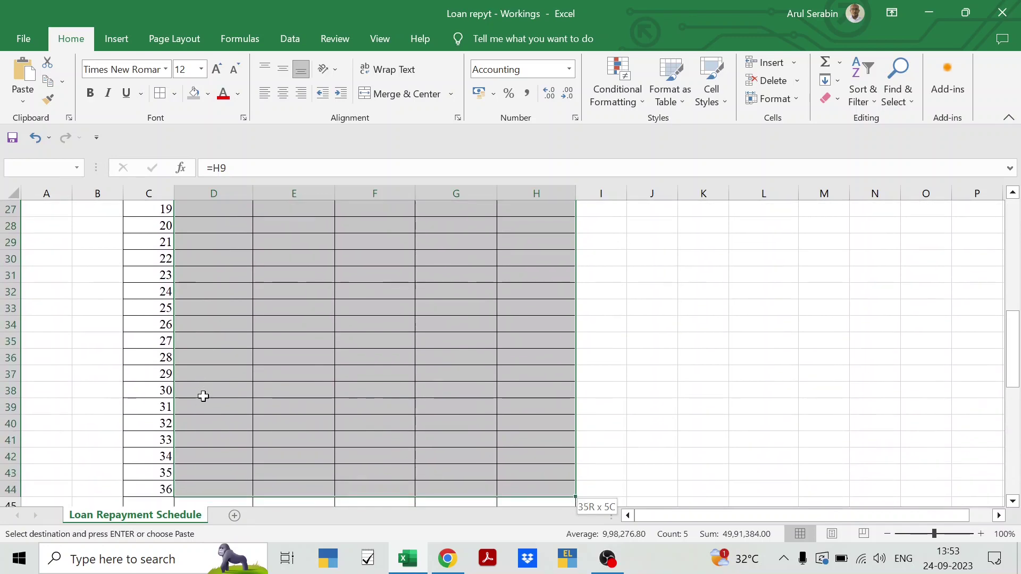
pyautogui.press('Return')
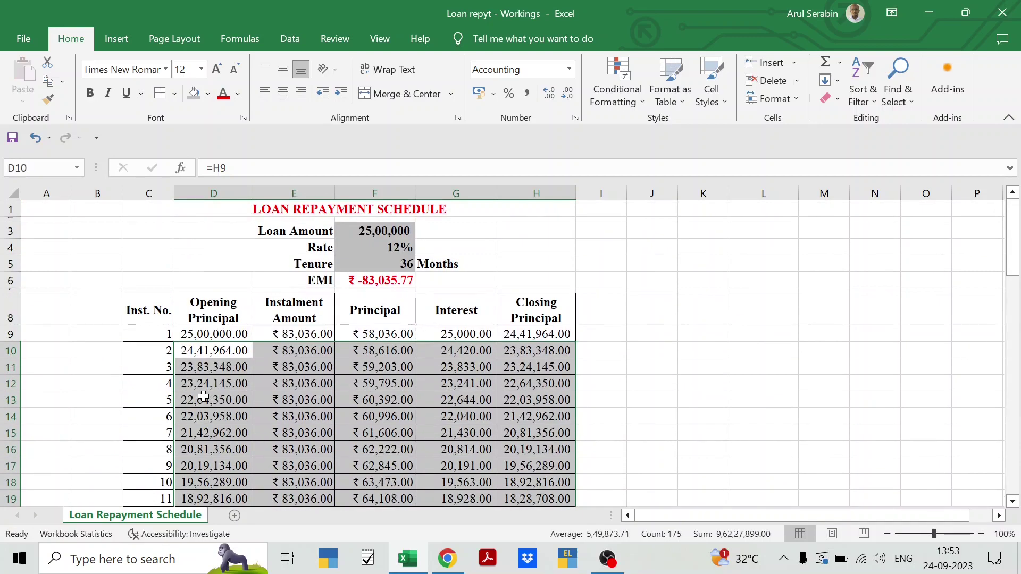
pyautogui.hotkey('ctrl', 'Down')
pyautogui.press('Right')
pyautogui.press('Right')
pyautogui.press('Right')
pyautogui.press('Right')
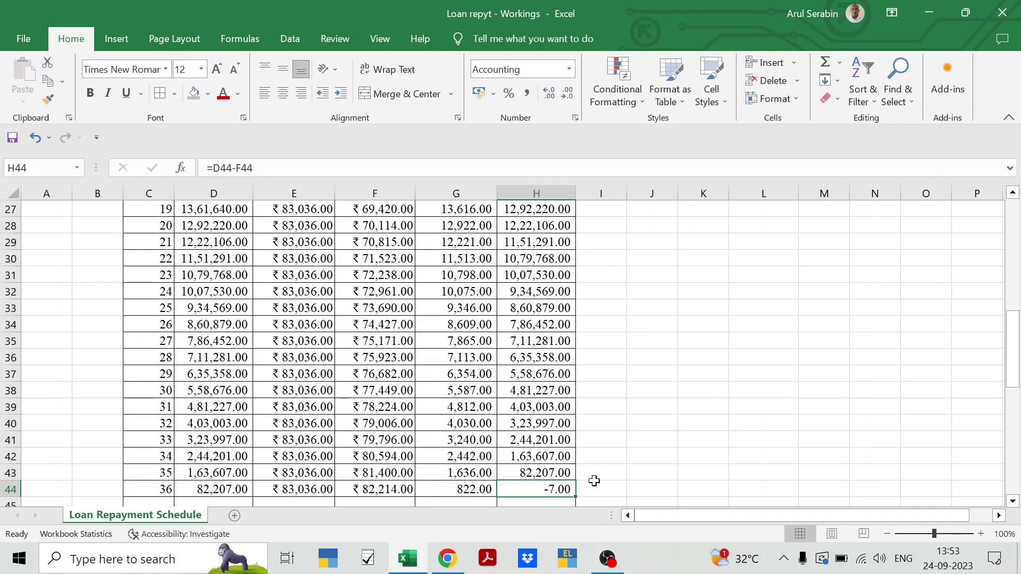
pyautogui.scroll(9, 502, 397)
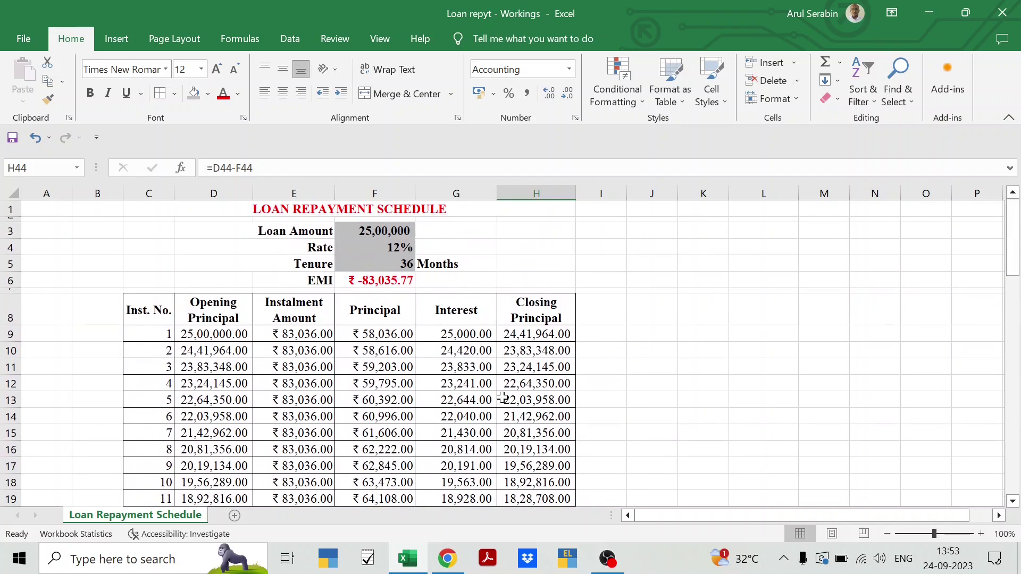
pyautogui.click(301, 347)
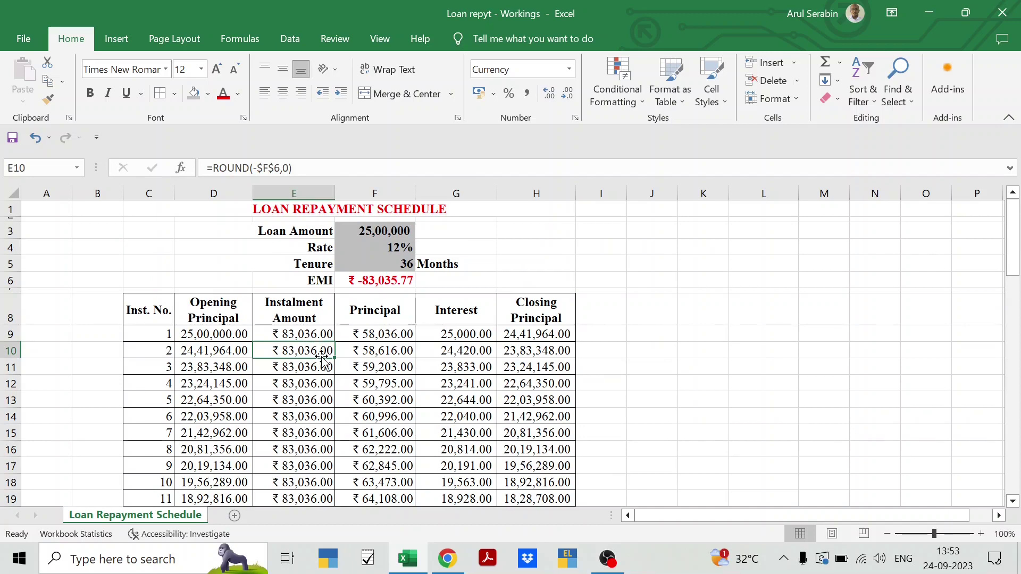
pyautogui.scroll(-11, 316, 396)
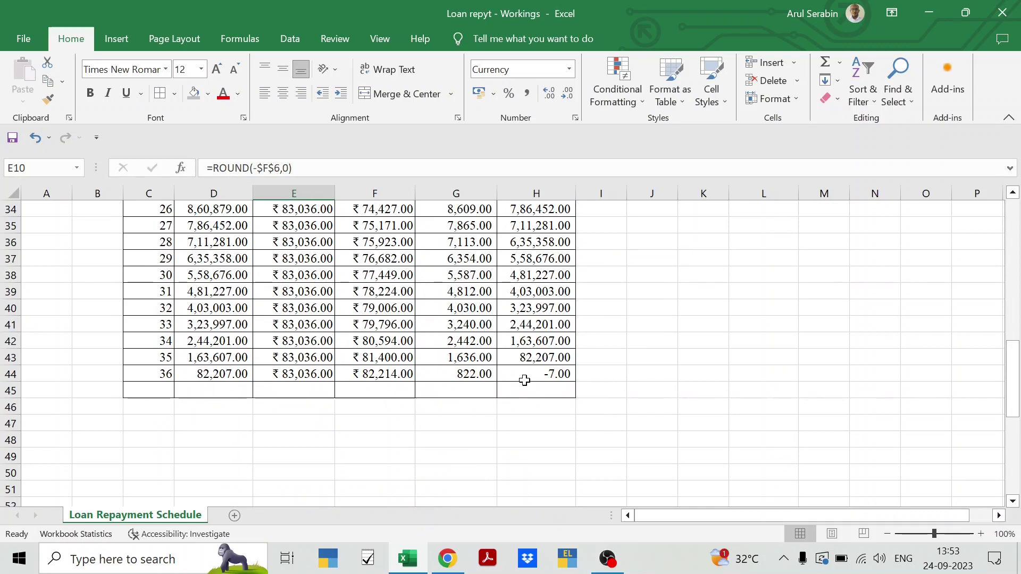
pyautogui.click(292, 354)
pyautogui.hotkey('ctrl', 'Up')
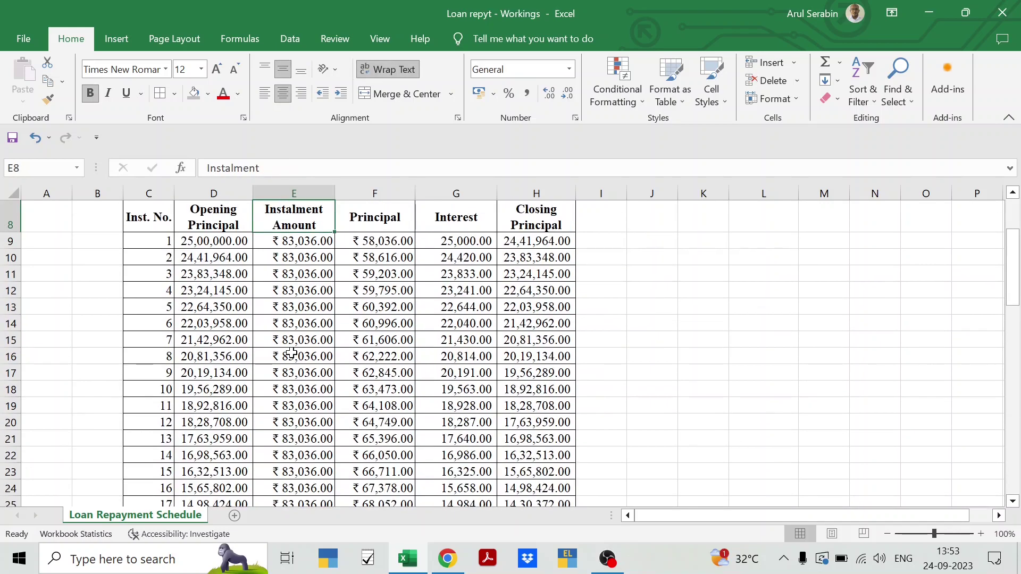
pyautogui.press('Right')
pyautogui.press('Right')
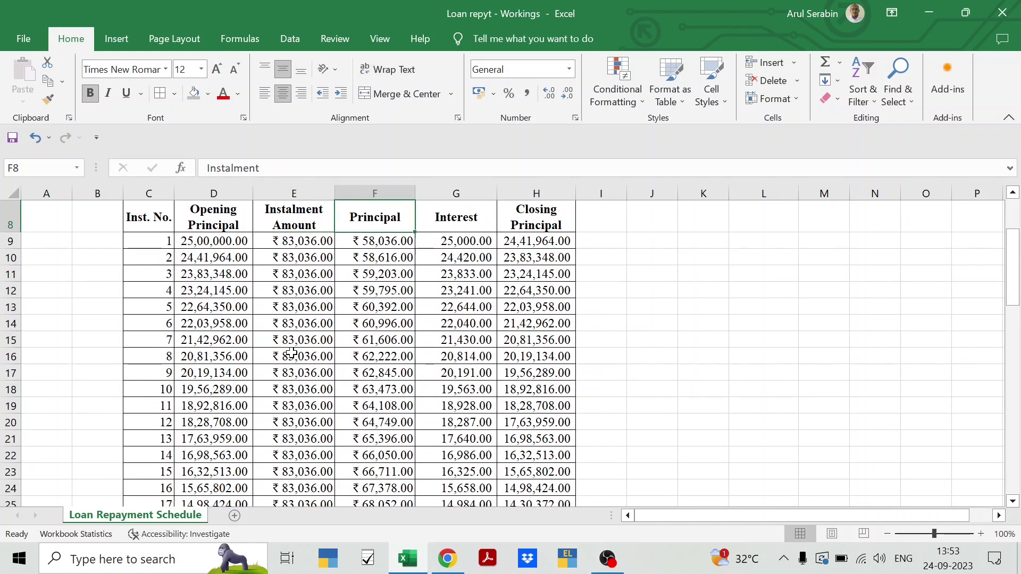
pyautogui.press('Left')
pyautogui.press('Left')
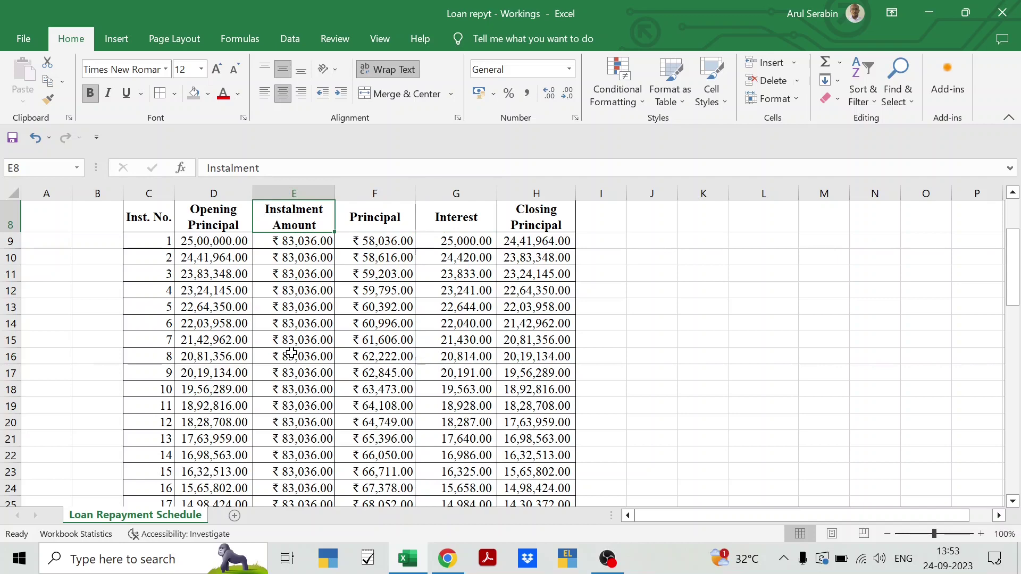
pyautogui.hotkey('ctrl', 'Down')
pyautogui.press('Down')
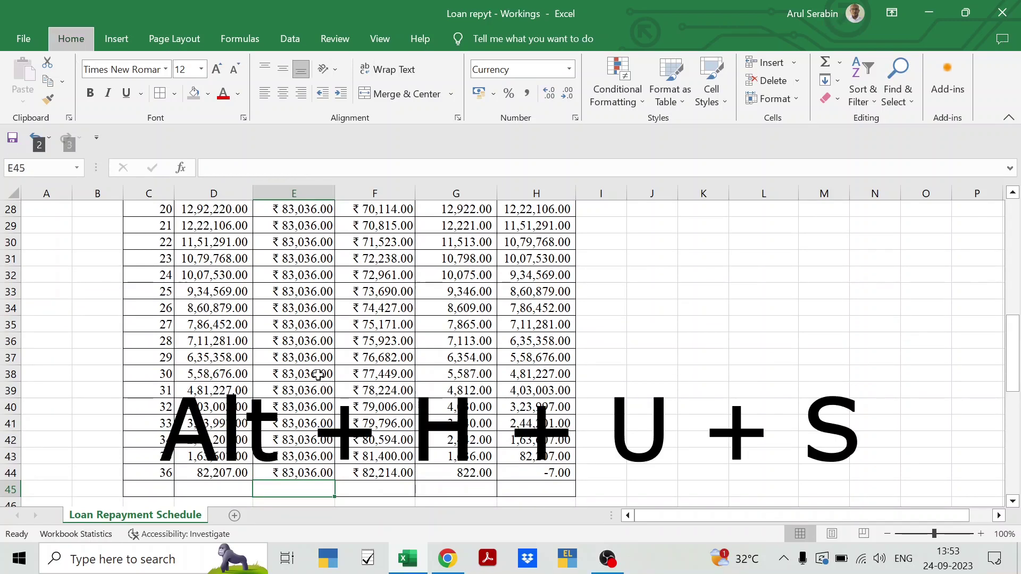
# AutoSum the instalments into E45 with =SUM(E9:E44), giving ₹29,89,296.00.
pyautogui.hotkey('alt', 'h')
pyautogui.press('u')
pyautogui.press('s')
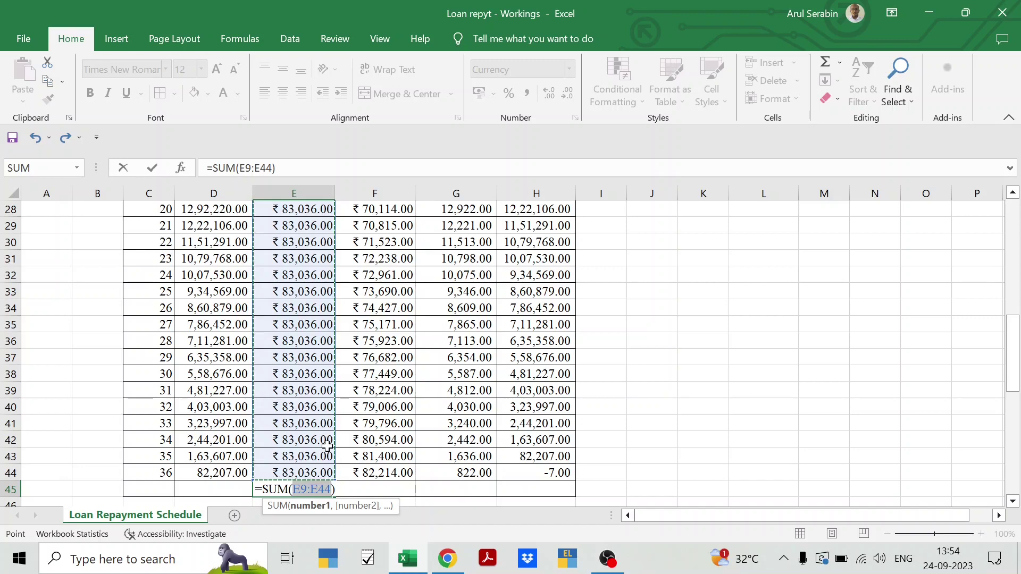
pyautogui.press('Return')
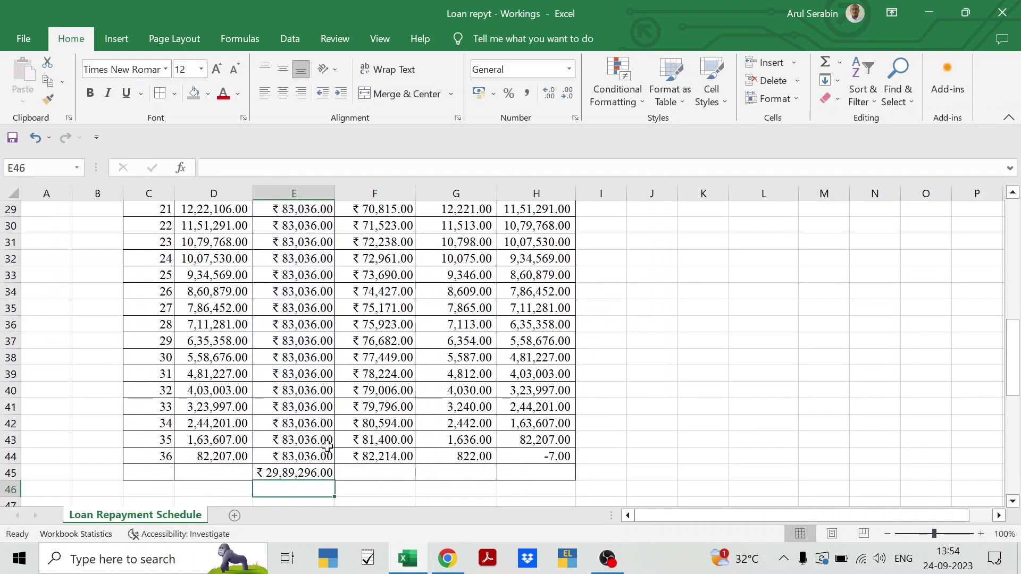
pyautogui.press('Up')
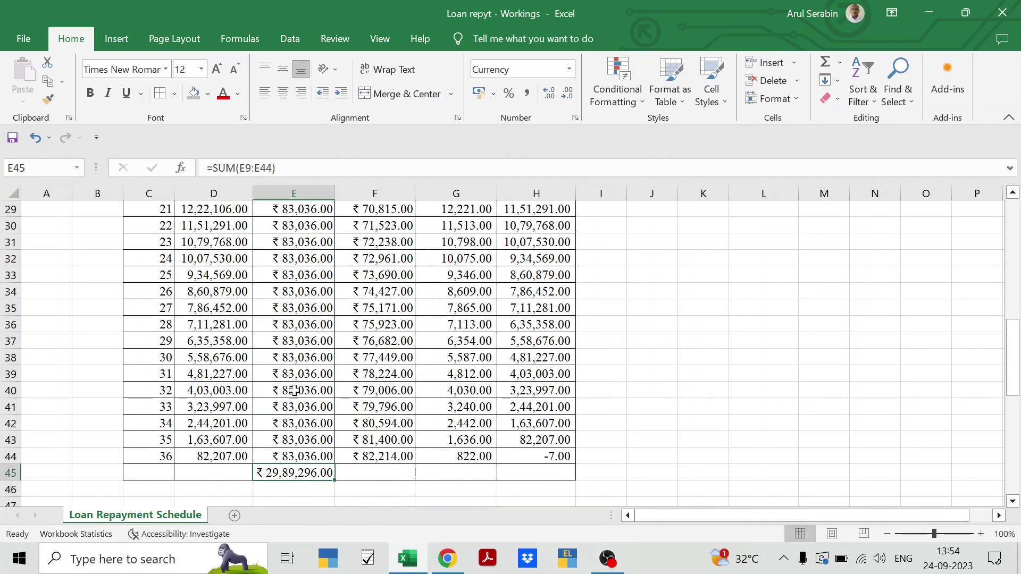
pyautogui.scroll(1, 304, 406)
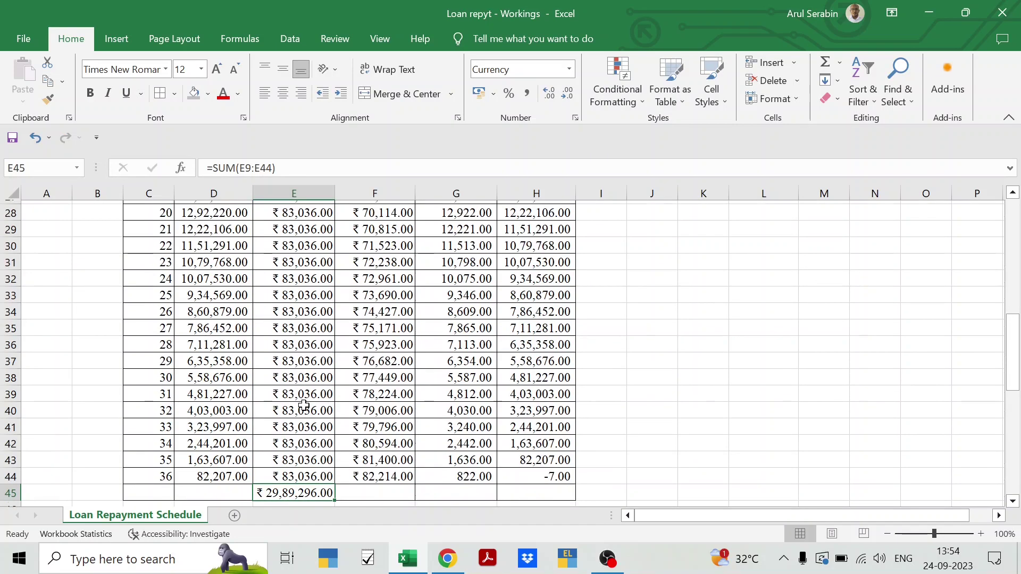
pyautogui.scroll(-2, 304, 406)
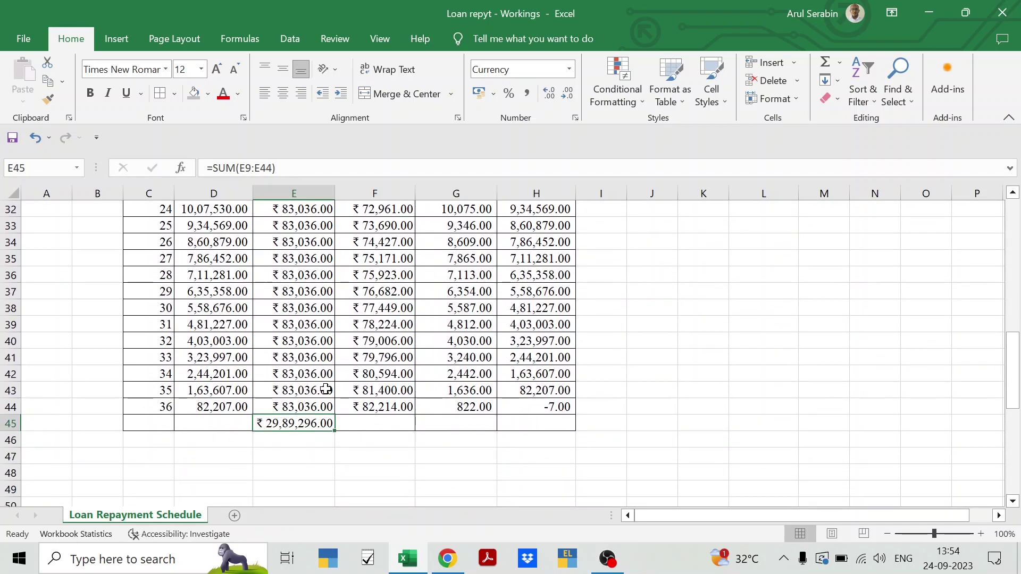
pyautogui.scroll(10, 320, 370)
pyautogui.scroll(1, 326, 388)
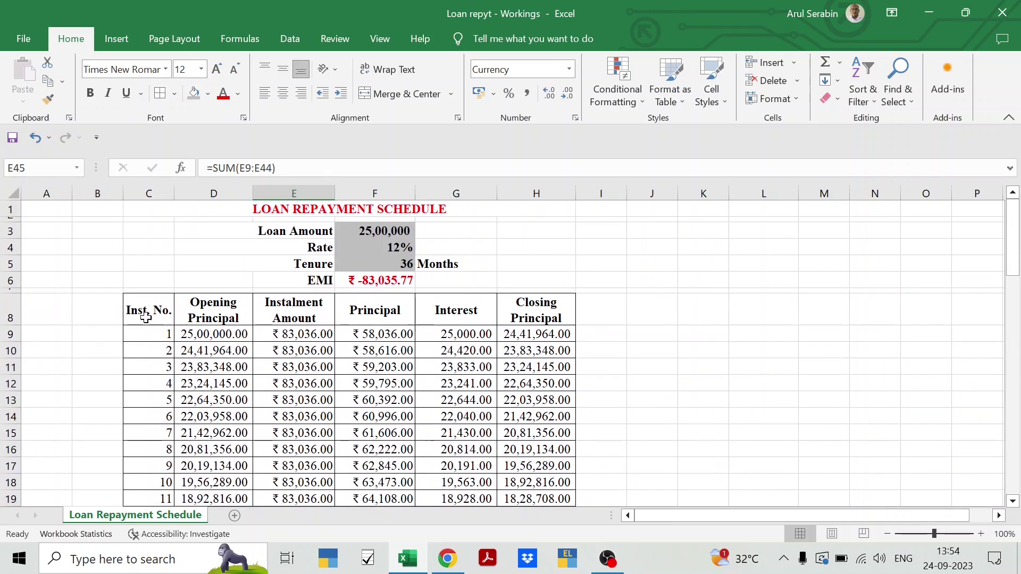
# Freeze panes at row 9 so rows 1–8 stay fixed while scrolling.
pyautogui.click(10, 311)
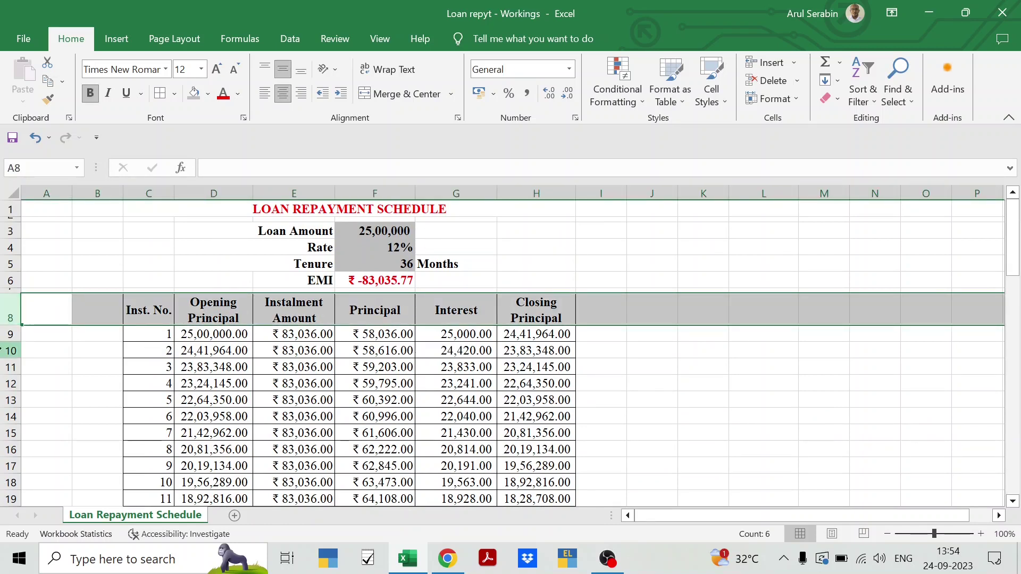
pyautogui.click(42, 334)
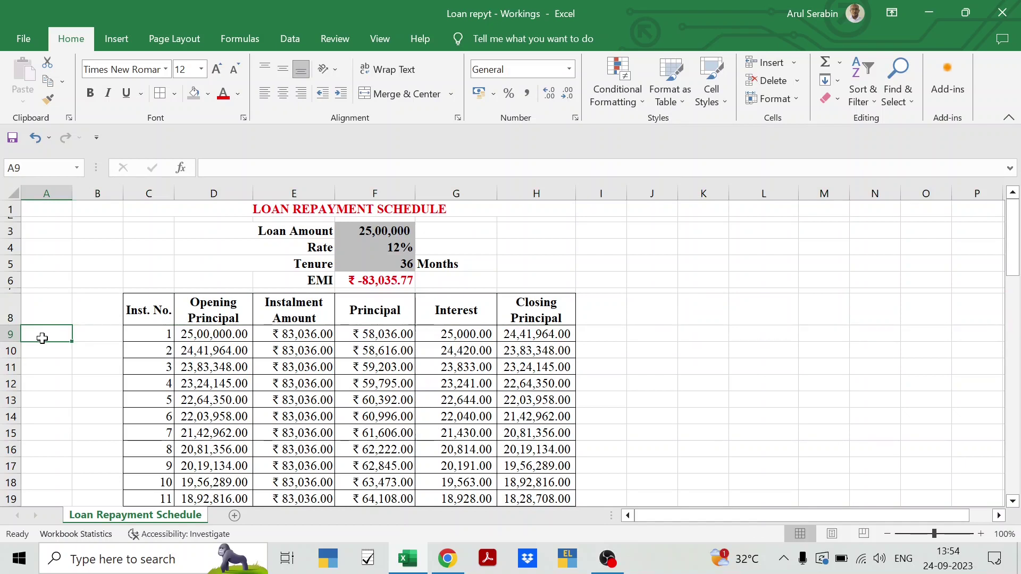
pyautogui.hotkey('shift', 'space')
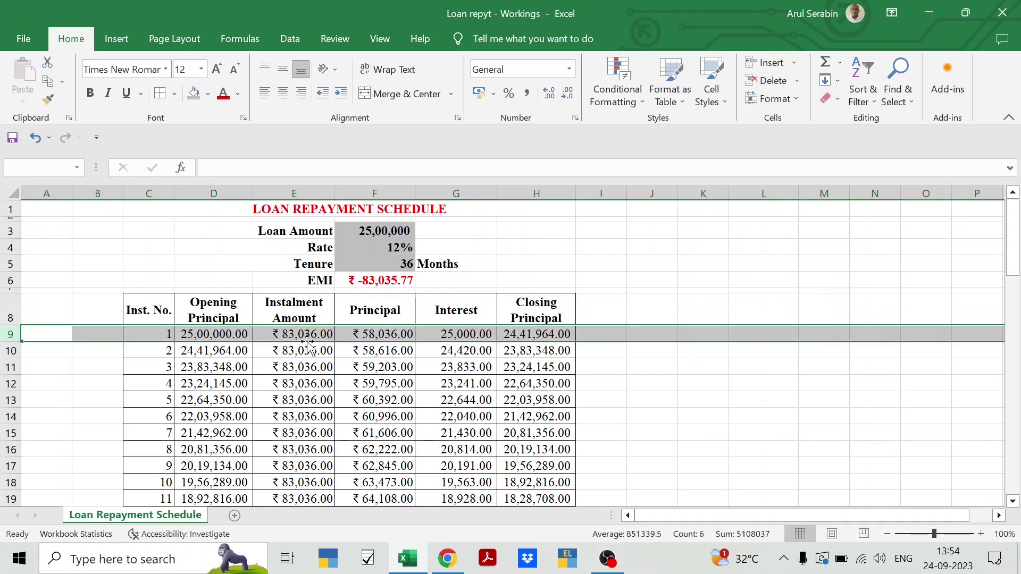
pyautogui.hotkey('alt', 'w')
pyautogui.press('f')
pyautogui.press('f')
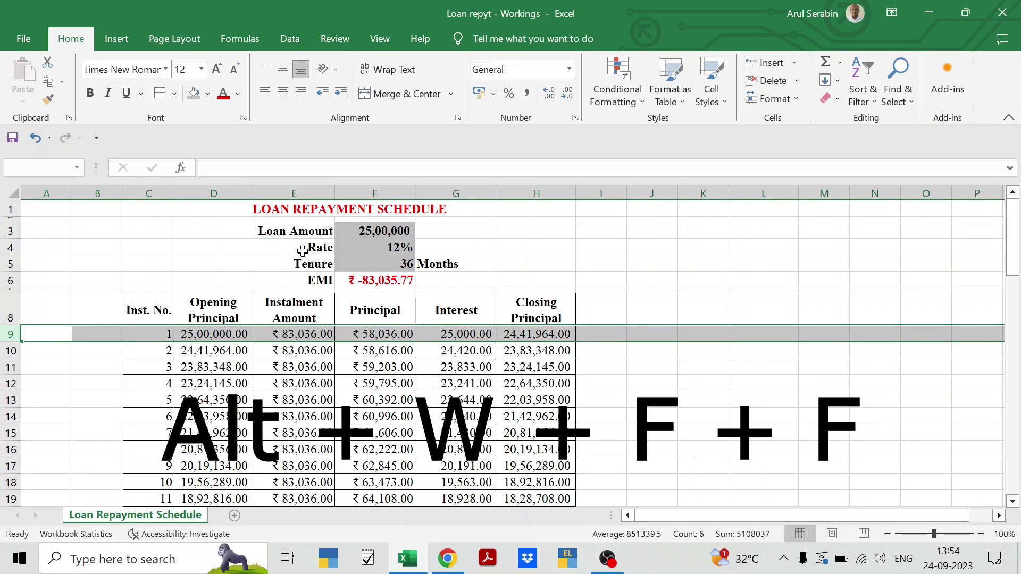
pyautogui.press('alt')
pyautogui.press('w')
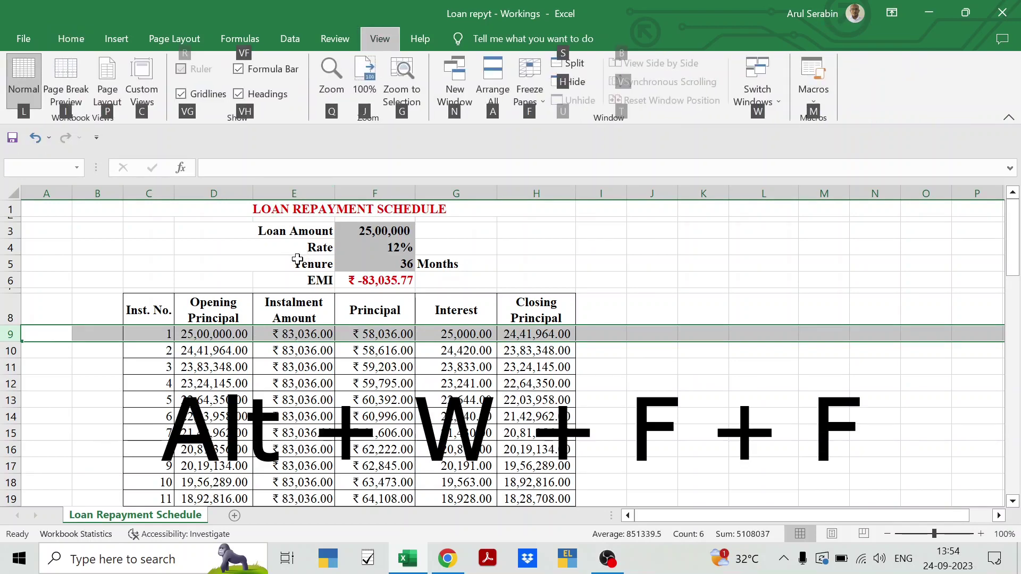
pyautogui.press('f')
pyautogui.press('f')
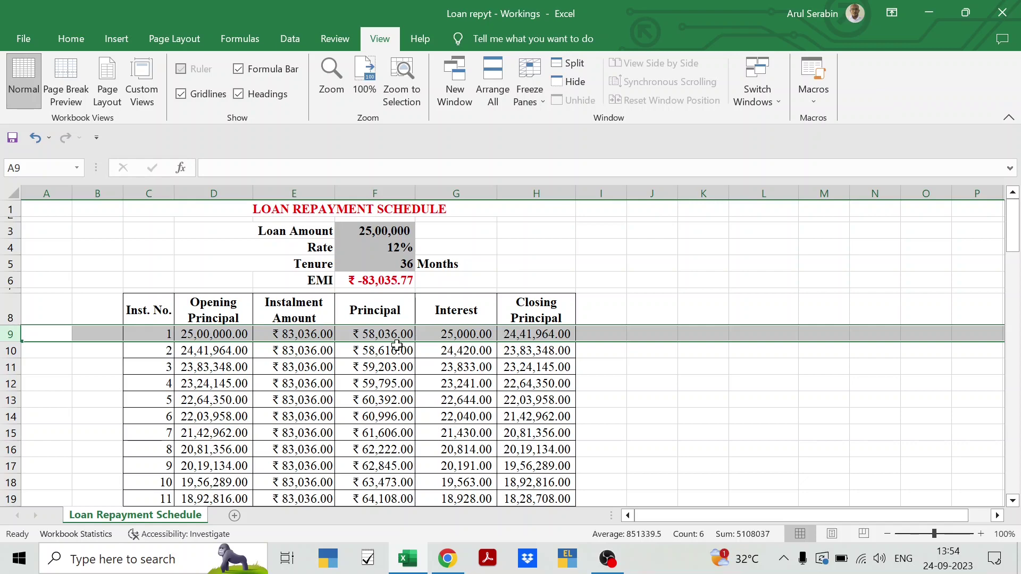
pyautogui.scroll(-7, 360, 377)
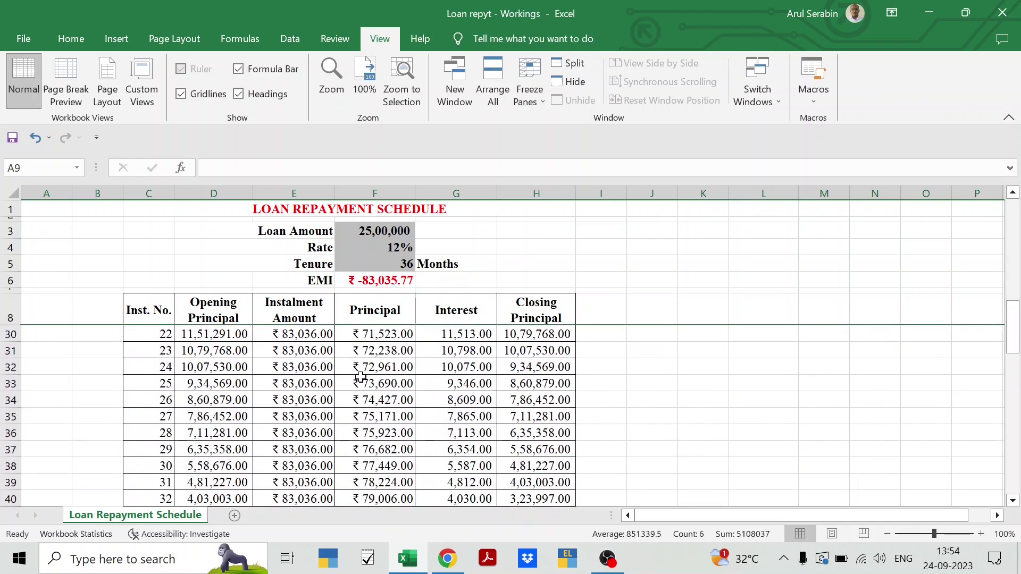
pyautogui.scroll(-3, 361, 377)
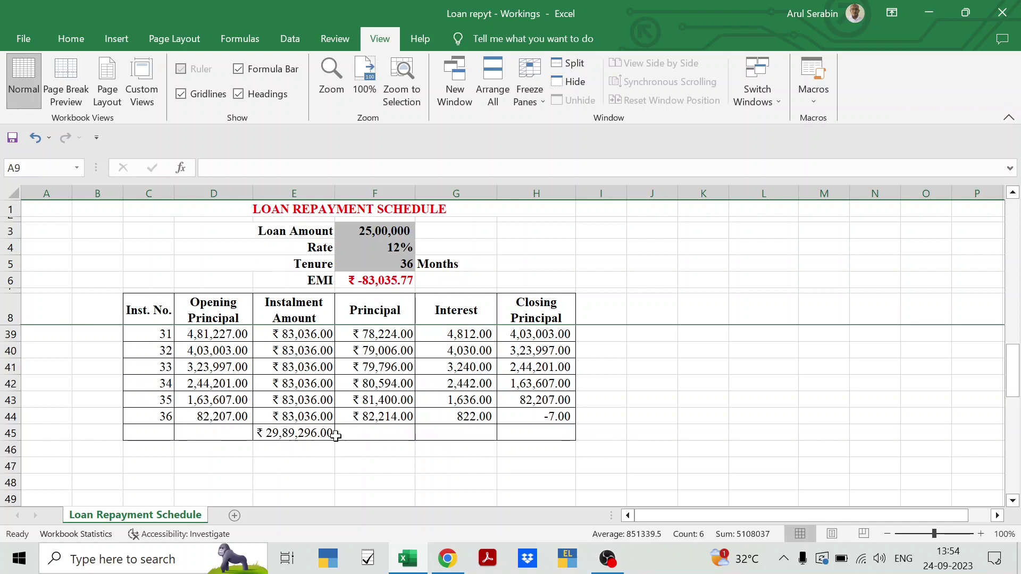
# Copy E45's SUM into F45:G45, totalling Principal ₹25,00,007.00 and Interest ₹4,89,289.00.
pyautogui.click(294, 431)
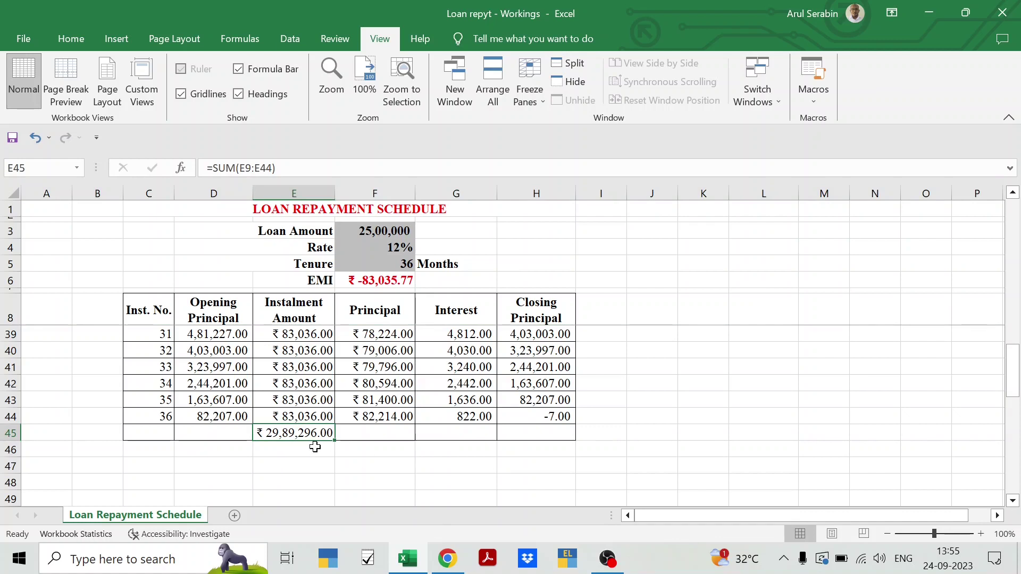
pyautogui.press('F2')
pyautogui.press('Escape')
pyautogui.hotkey('ctrl', 'c')
pyautogui.hotkey('shift', 'Right')
pyautogui.hotkey('shift', 'Right')
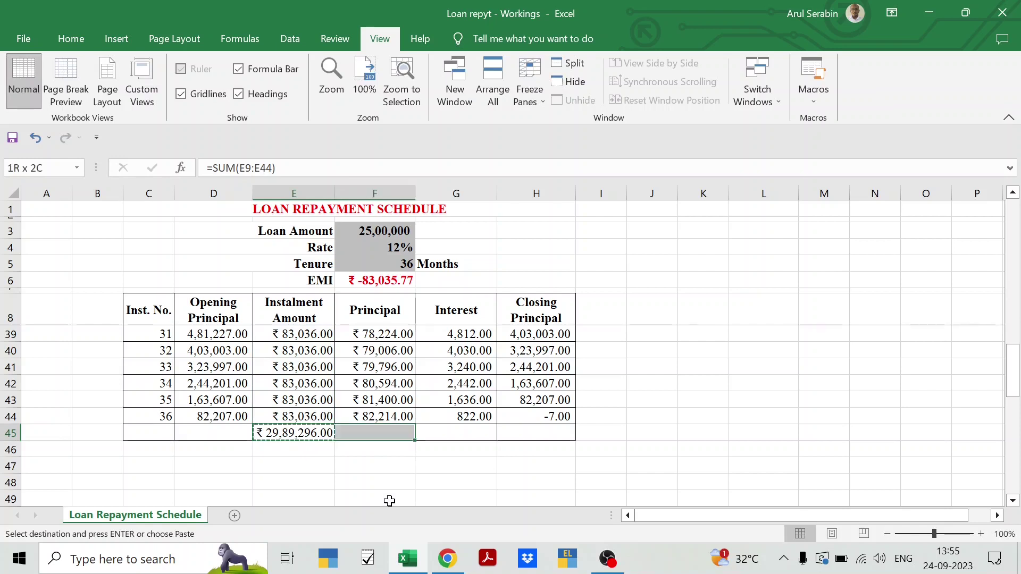
pyautogui.press('Return')
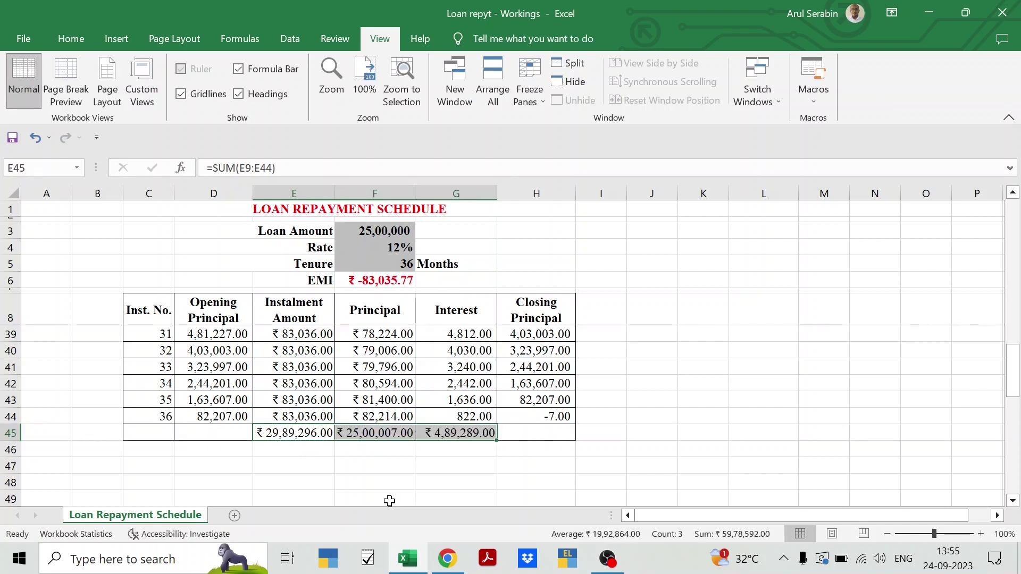
pyautogui.press('Right')
pyautogui.press('Down')
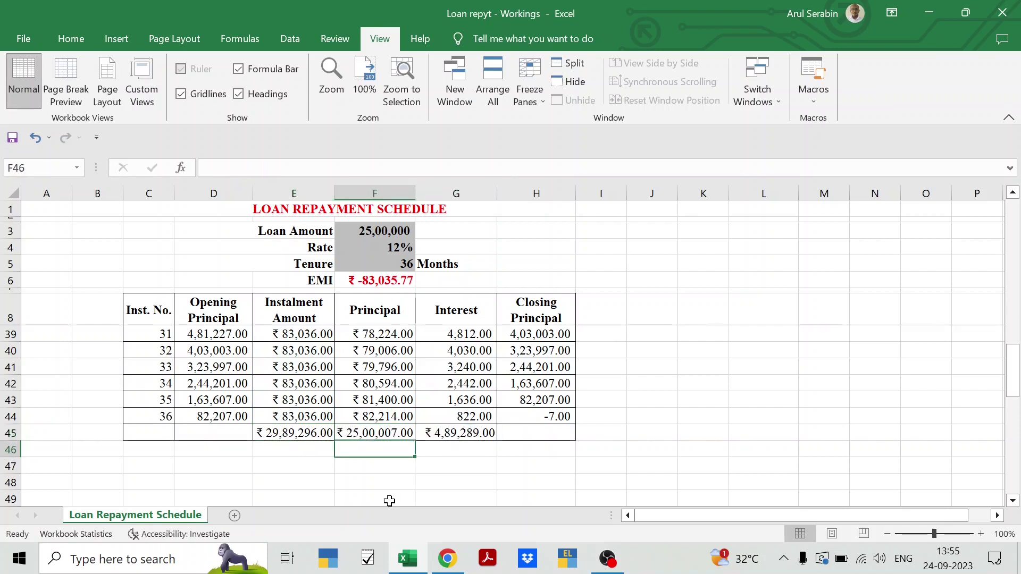
pyautogui.press('Up')
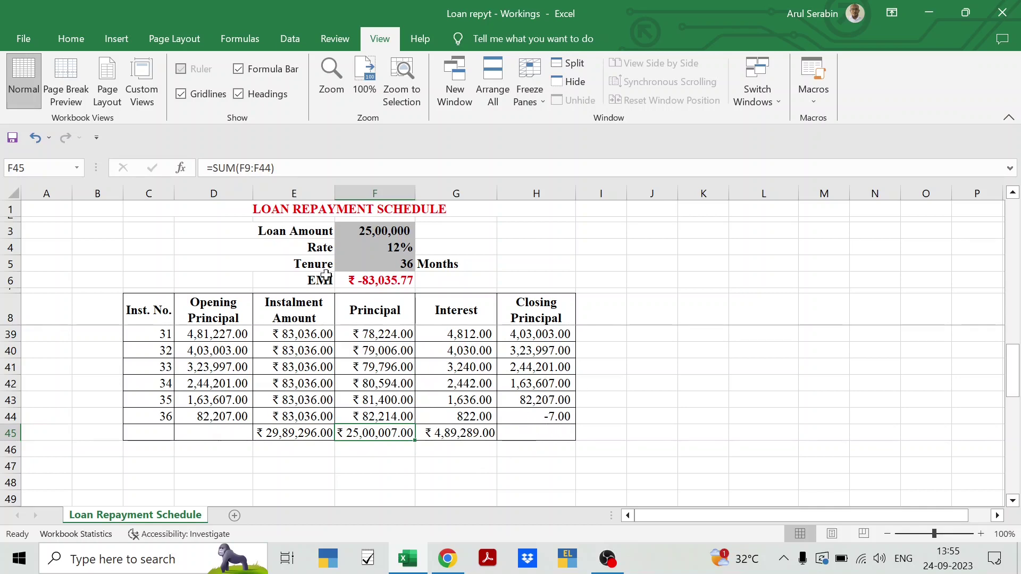
pyautogui.click(306, 421)
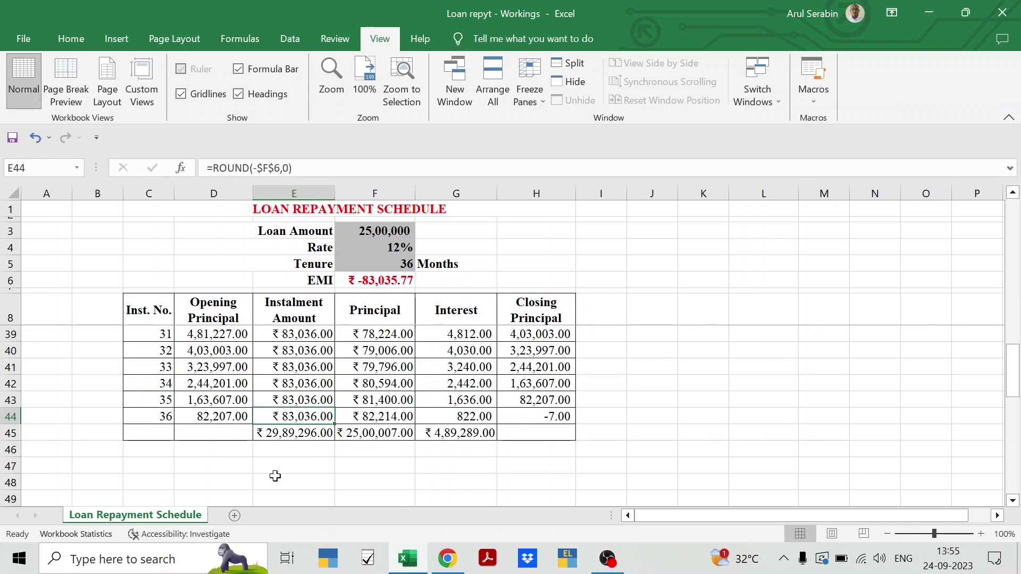
# Append -7 to E44's =ROUND(-$F$6,0), making the final instalment ₹83,029.00.
pyautogui.press('F2')
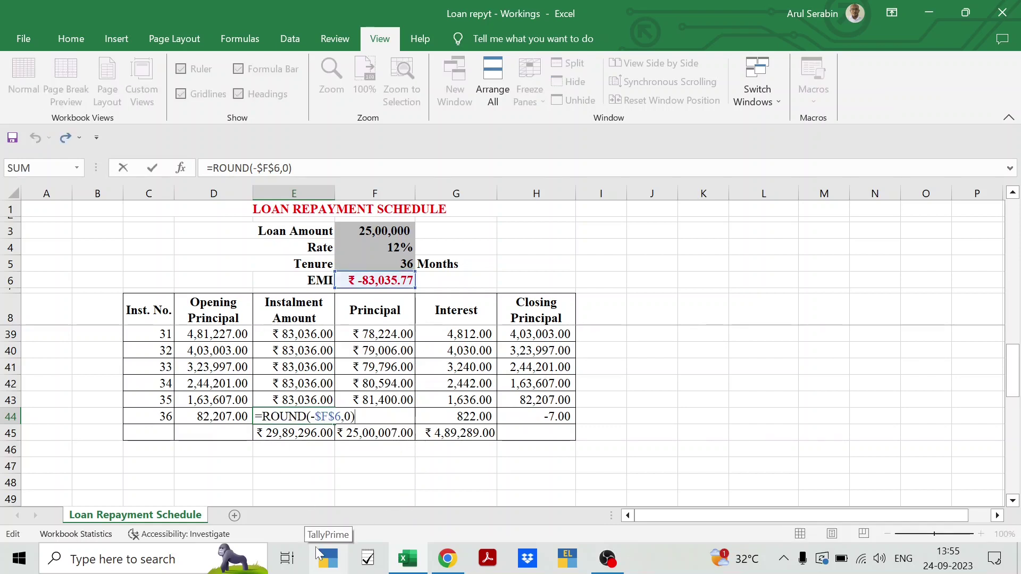
pyautogui.write('-7')
pyautogui.press('Return')
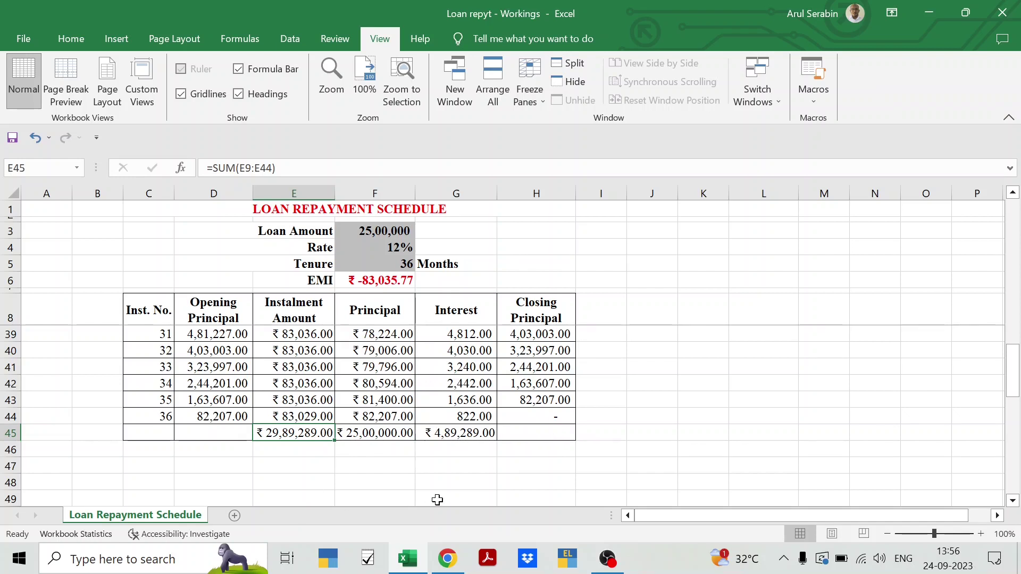
# Verify the Principal total is now ₹25,00,000.00 alongside the Interest total.
pyautogui.click(360, 437)
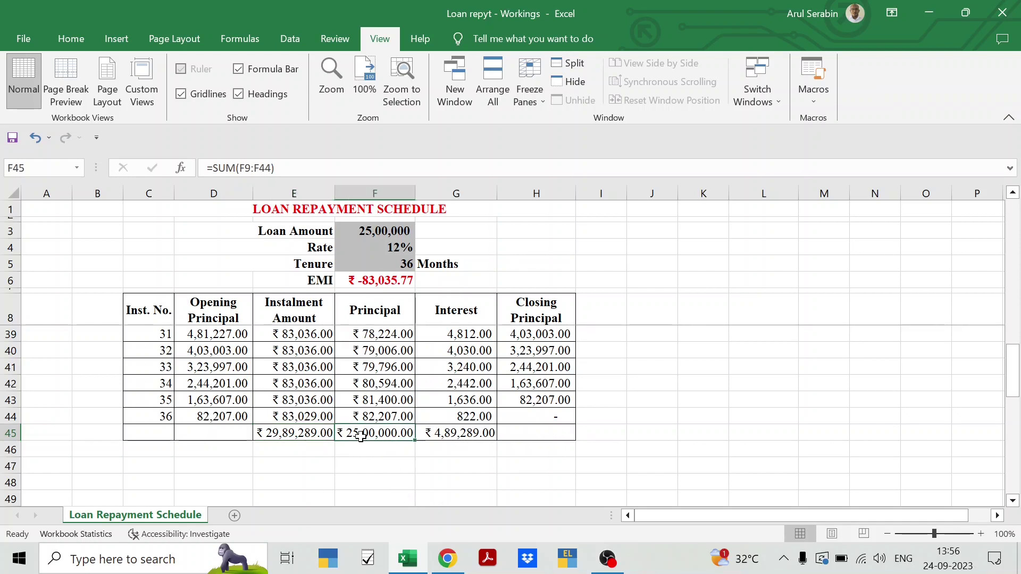
pyautogui.click(453, 435)
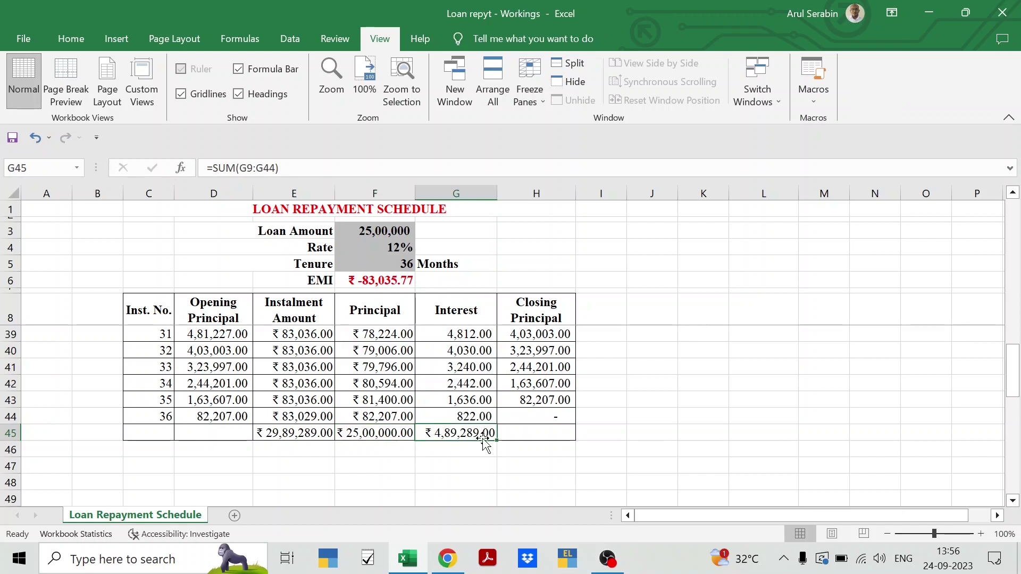
pyautogui.click(388, 434)
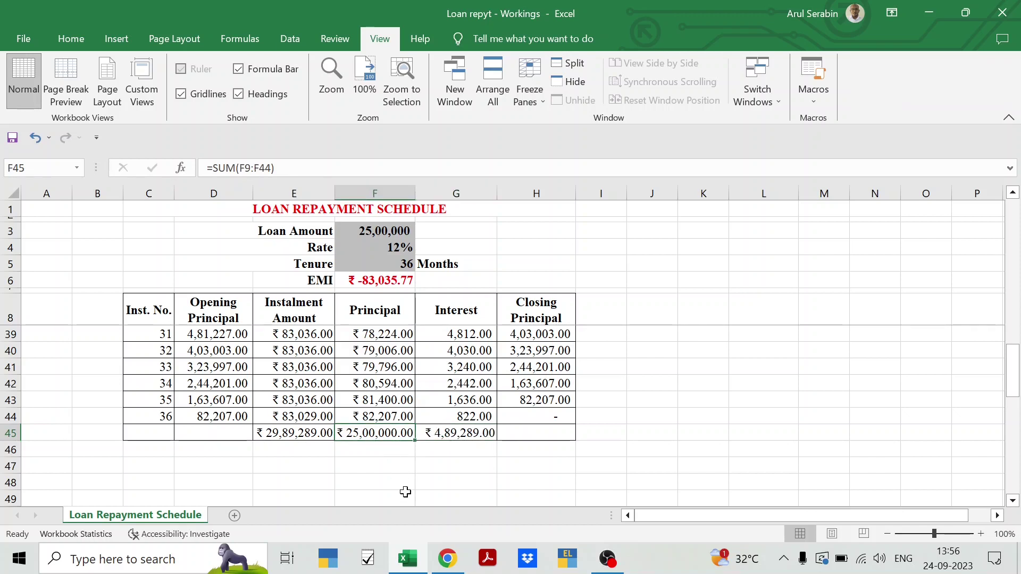
pyautogui.hotkey('shift', 'Right')
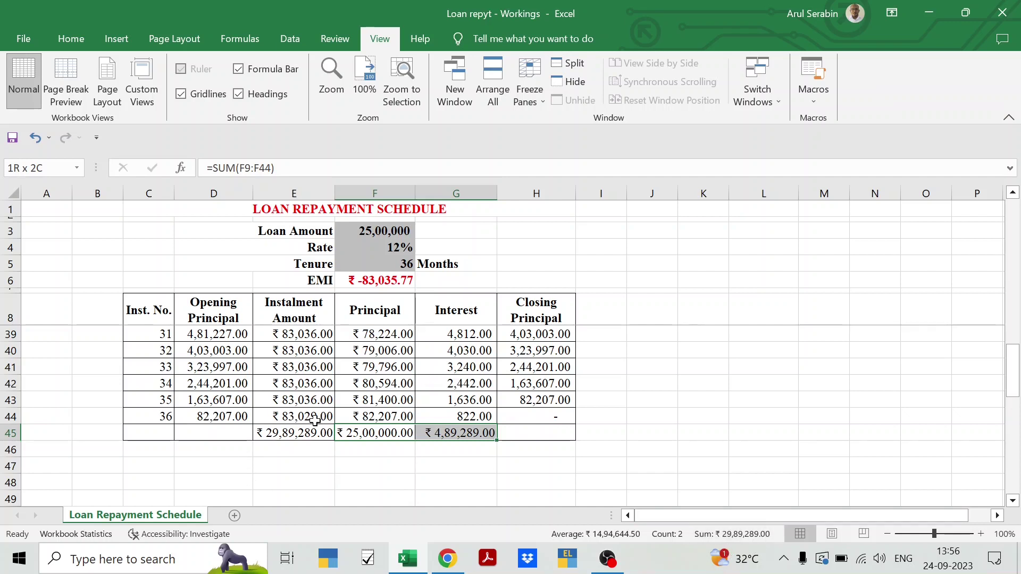
pyautogui.click(272, 435)
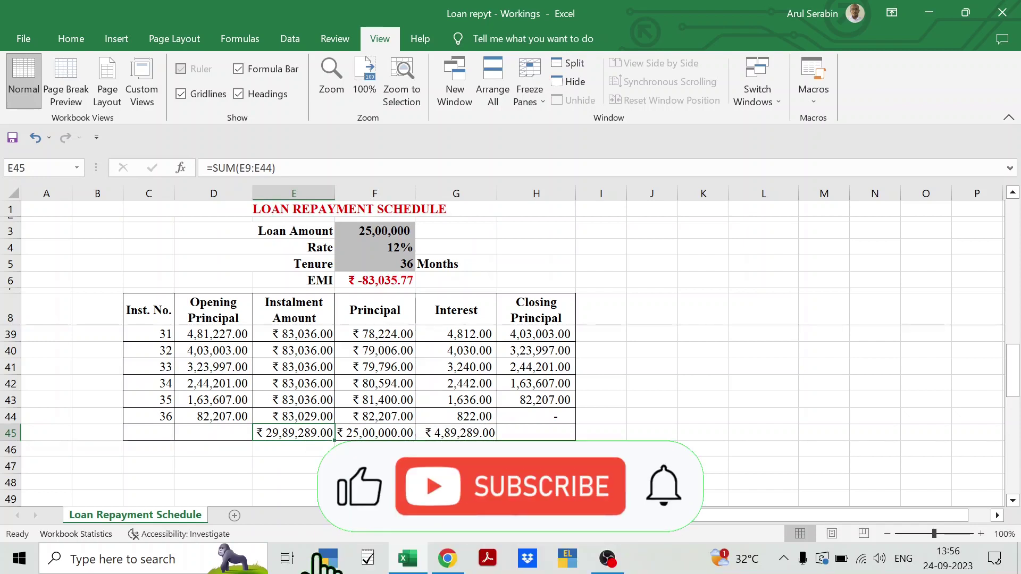
pyautogui.scroll(2, 346, 414)
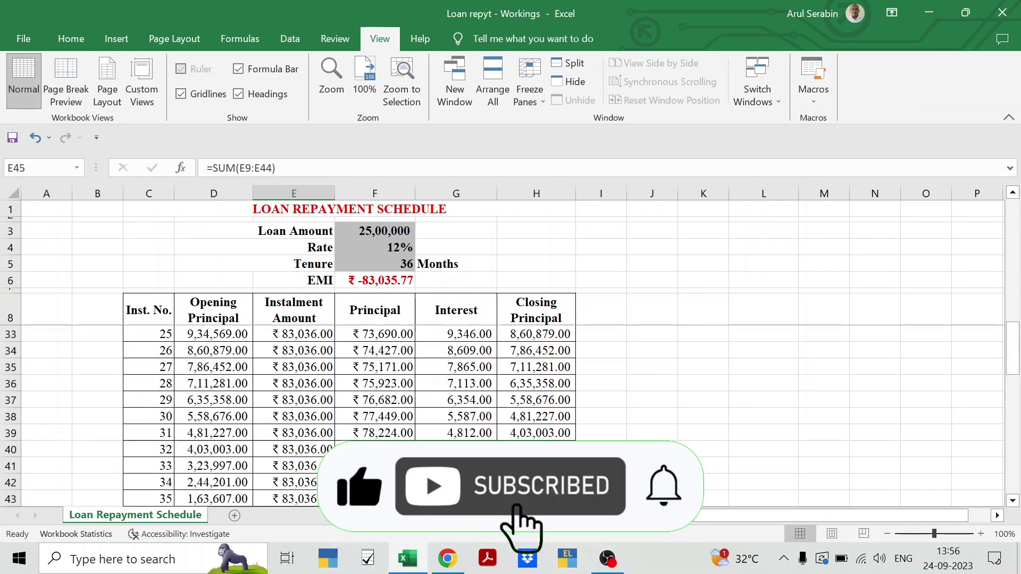
pyautogui.scroll(-2, 542, 432)
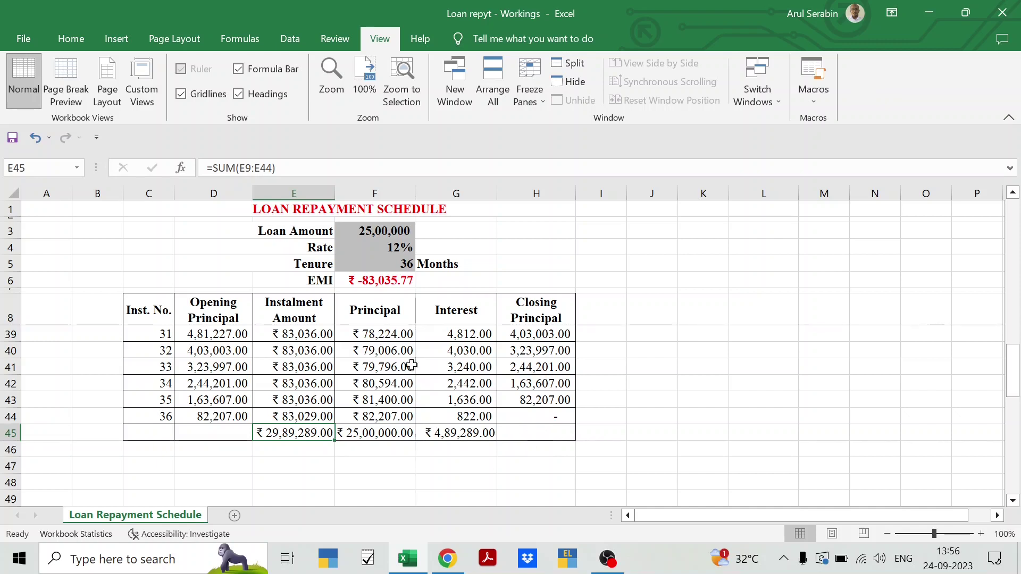
pyautogui.click(371, 230)
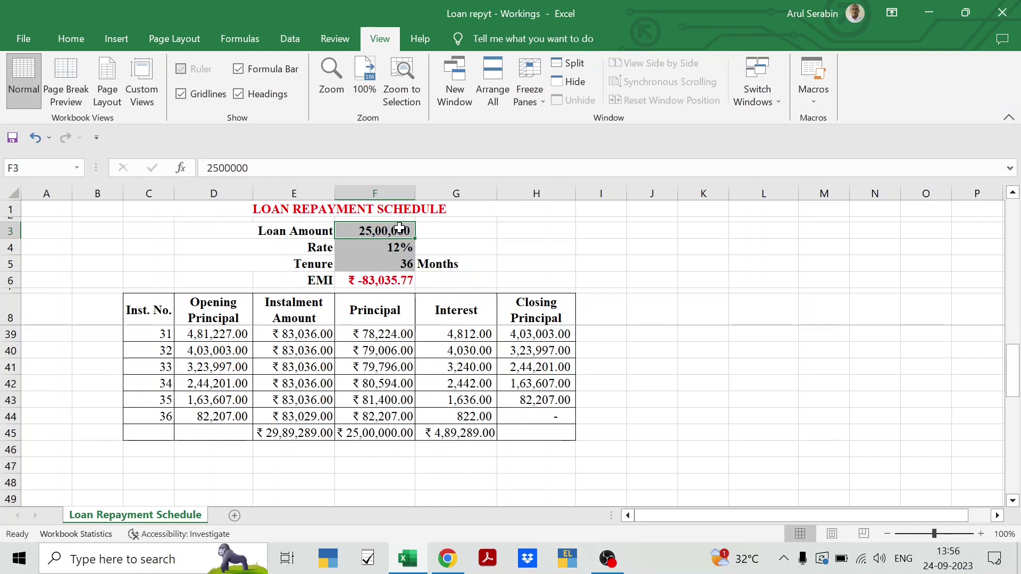
# Remove the 7 from the final instalment adjustment in E44.
pyautogui.click(311, 420)
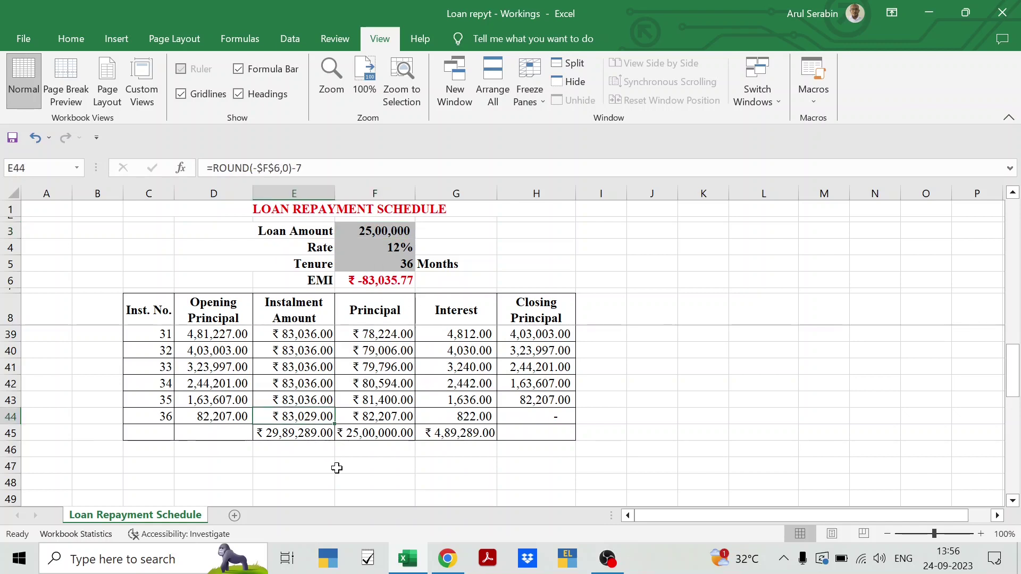
pyautogui.press('F2')
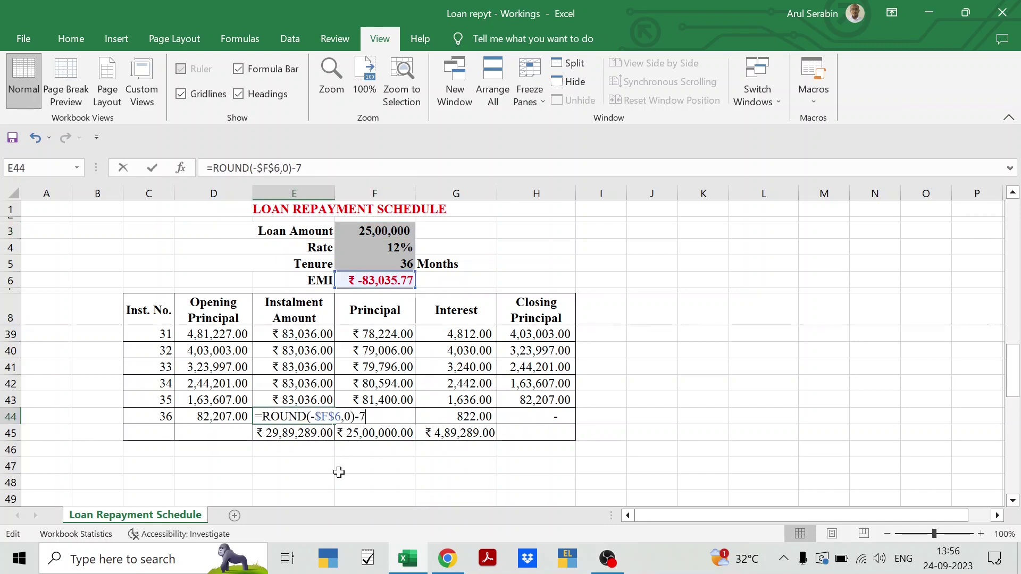
pyautogui.press('BackSpace')
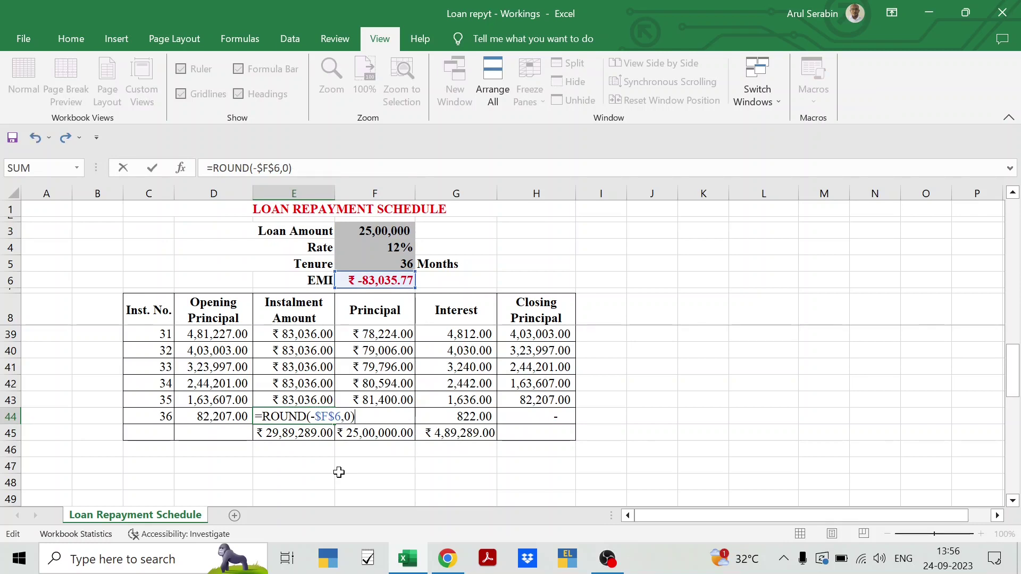
pyautogui.press('Return')
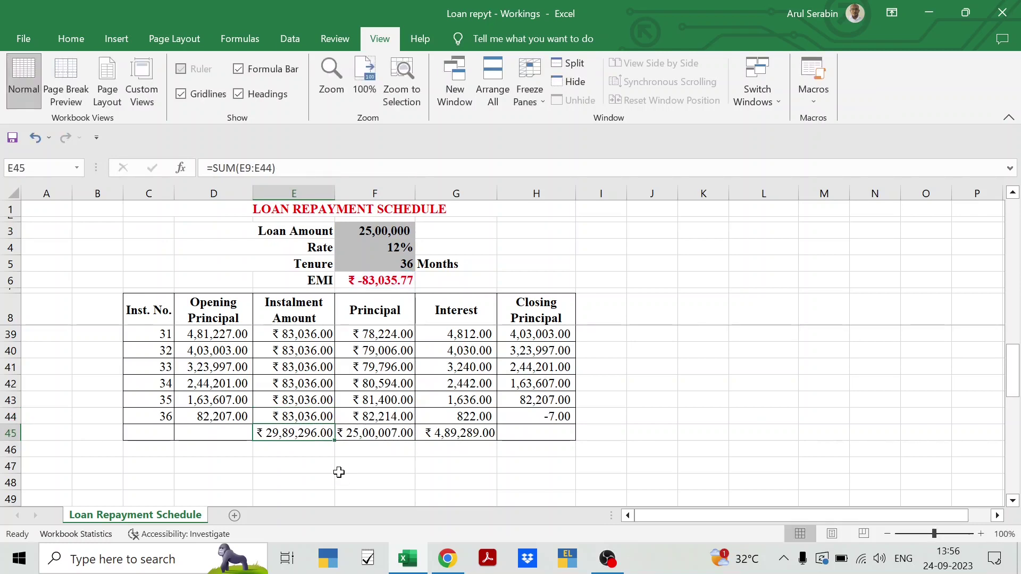
# Change the loan amount in F3 to 30,00,000, giving EMI ₹ -99,642.93.
pyautogui.click(382, 233)
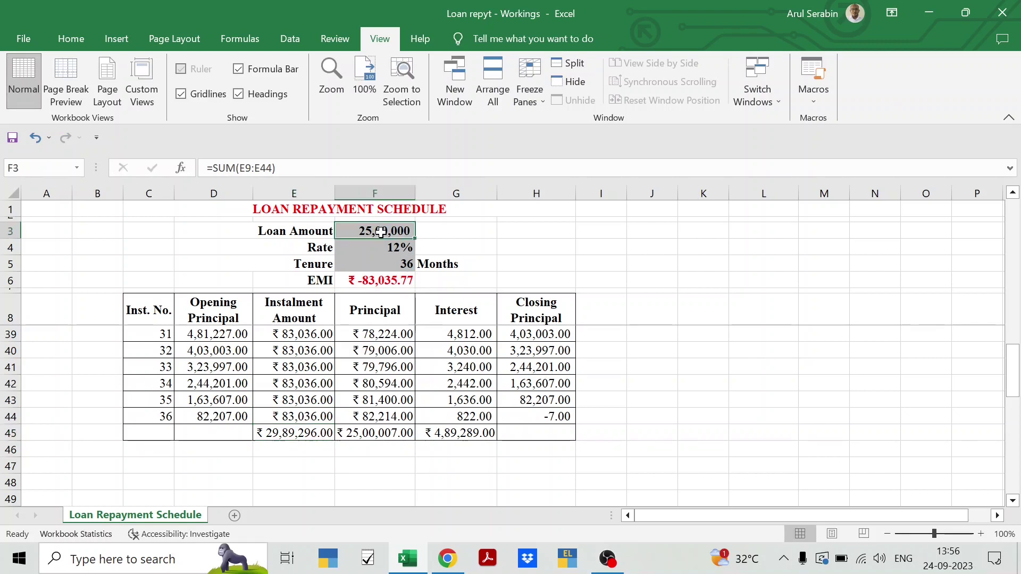
pyautogui.write('30')
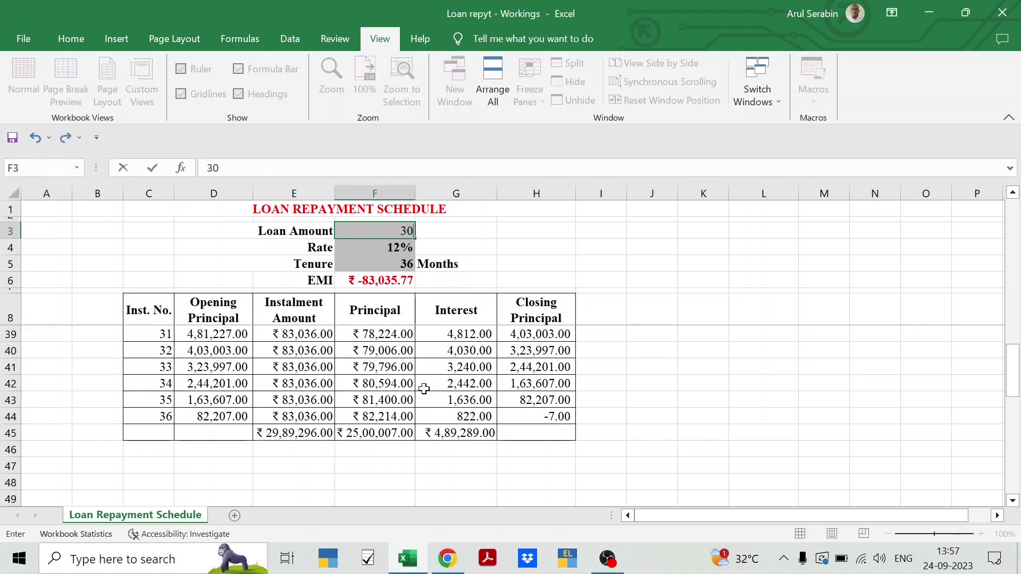
pyautogui.write(',00,000')
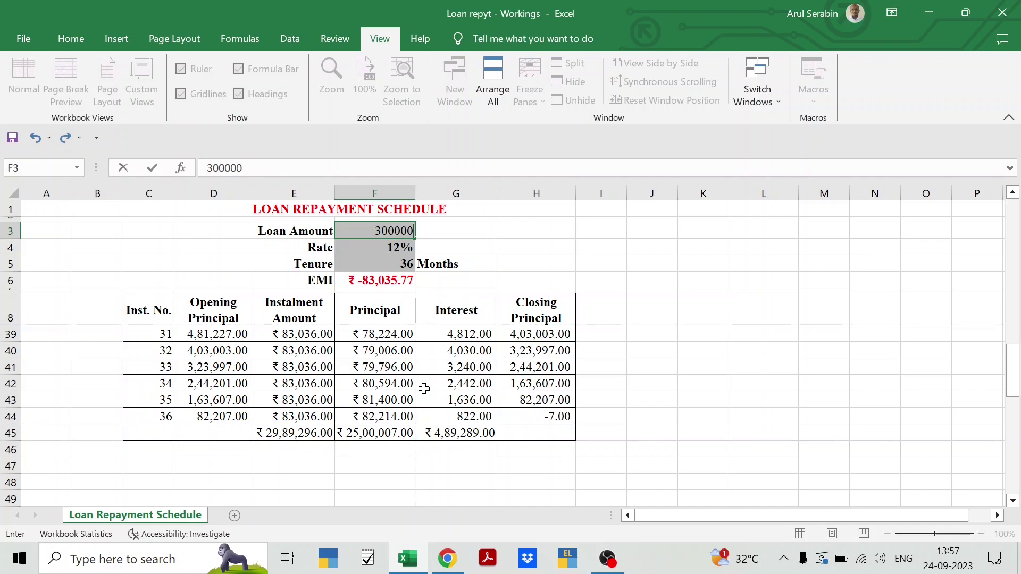
pyautogui.press('Return')
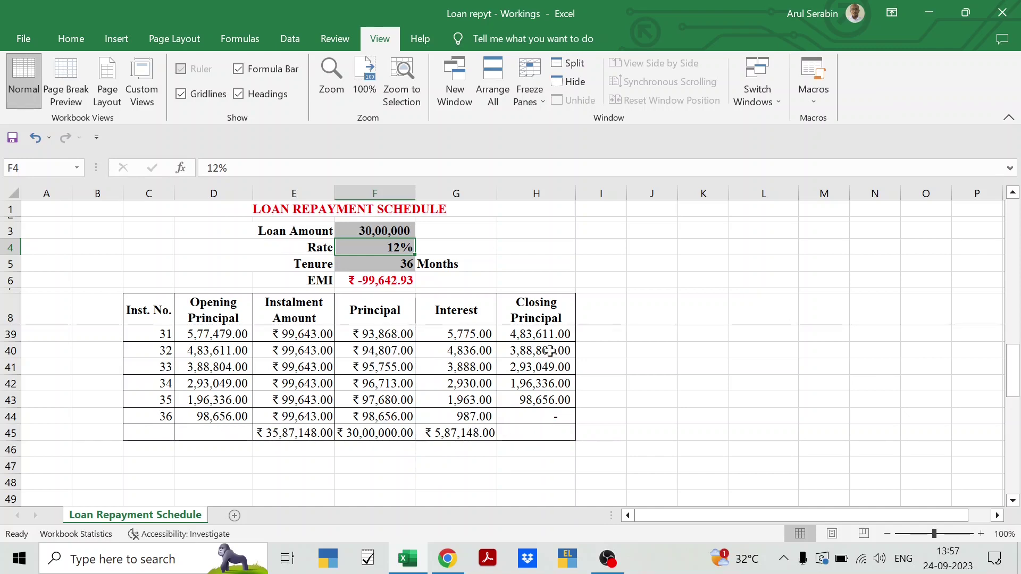
pyautogui.click(552, 419)
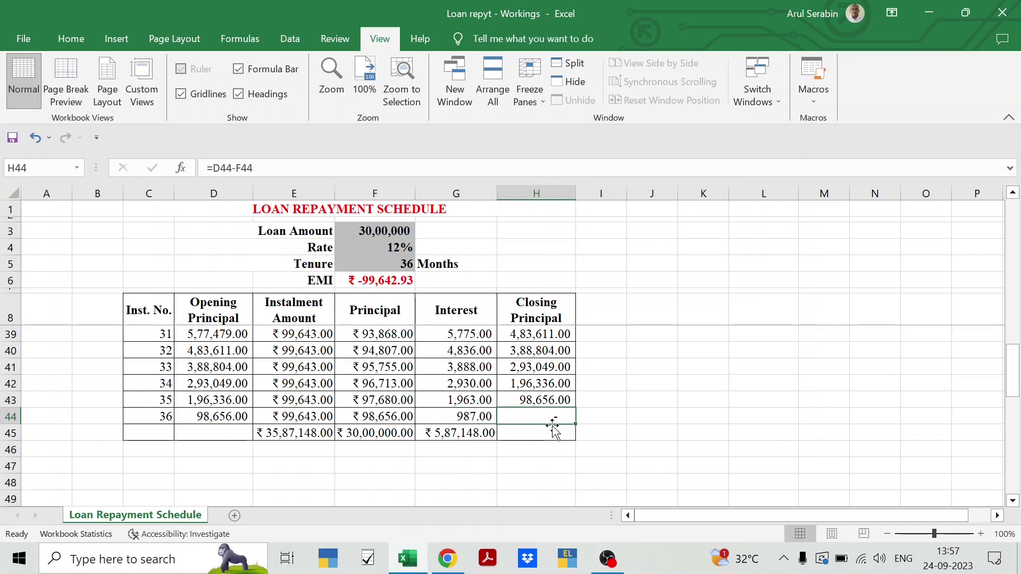
pyautogui.click(379, 431)
pyautogui.moveTo(597, 567)
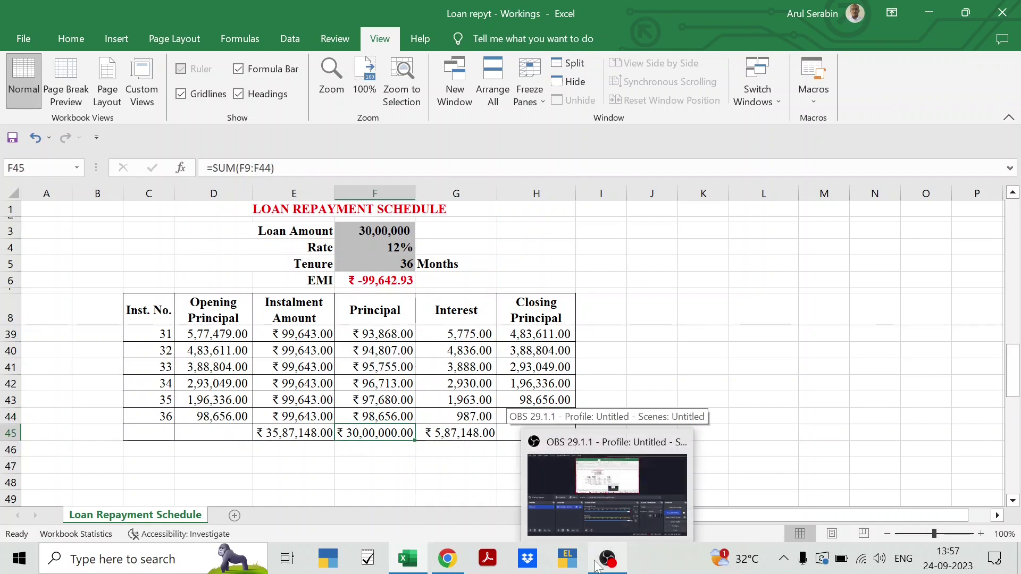
# Set the interest rate in F4 to 10%, recalculating EMI to ₹ -96,801.56.
pyautogui.hotkey('shift', 'Right')
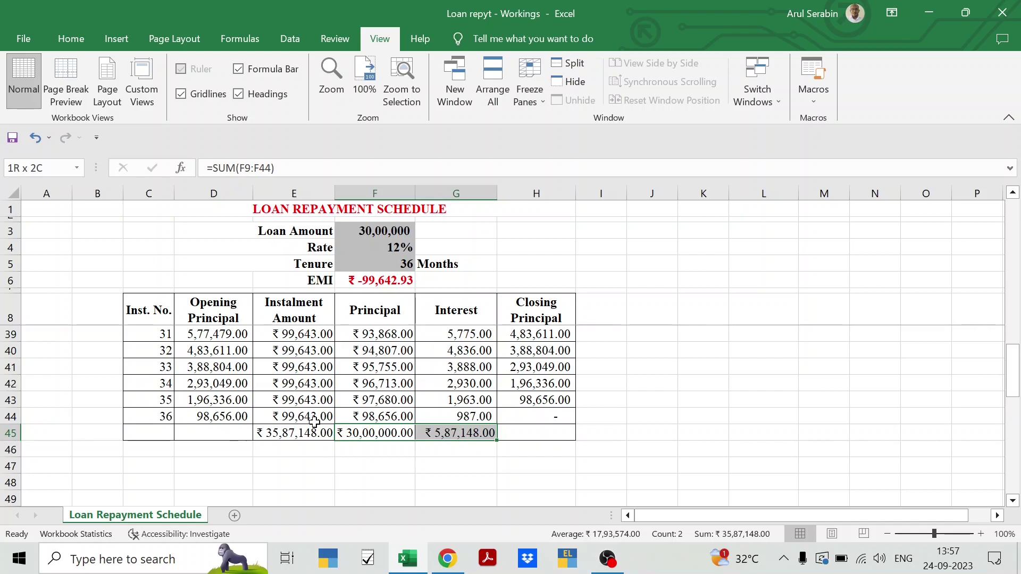
pyautogui.click(408, 250)
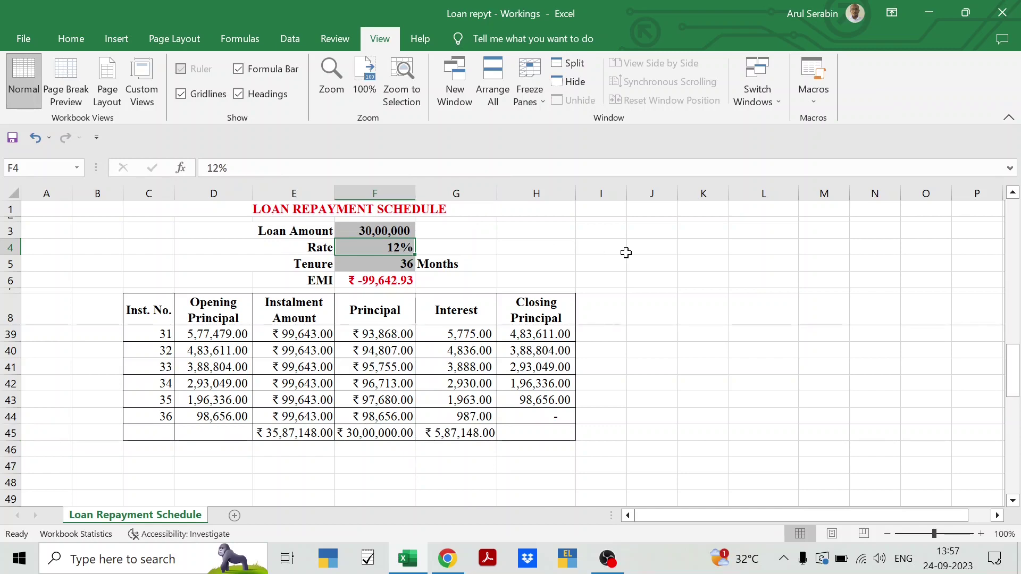
pyautogui.write('10')
pyautogui.press('Return')
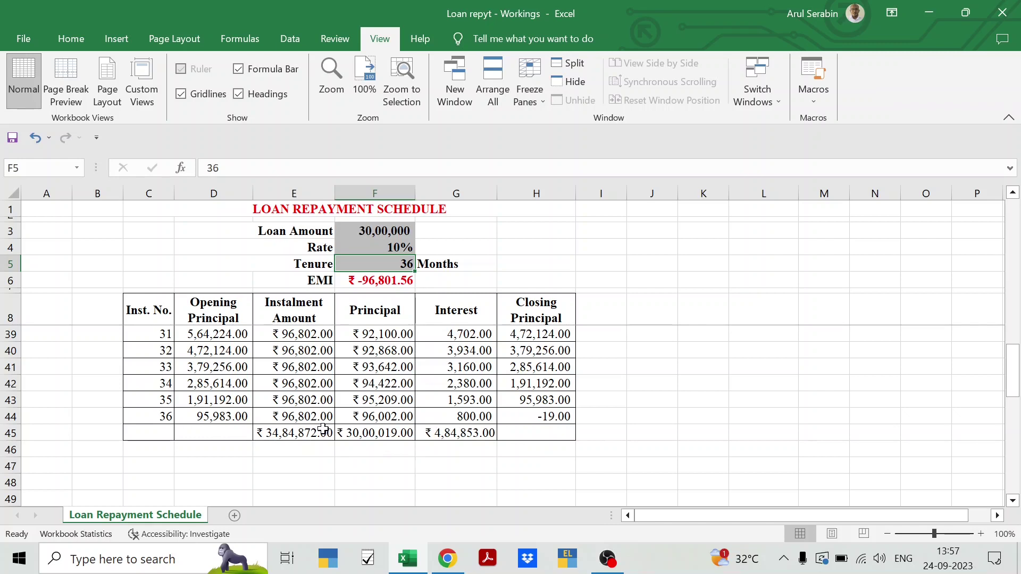
# Append -19 to E44's formula so the last instalment is ₹96,783.00 and closes at nil.
pyautogui.click(313, 417)
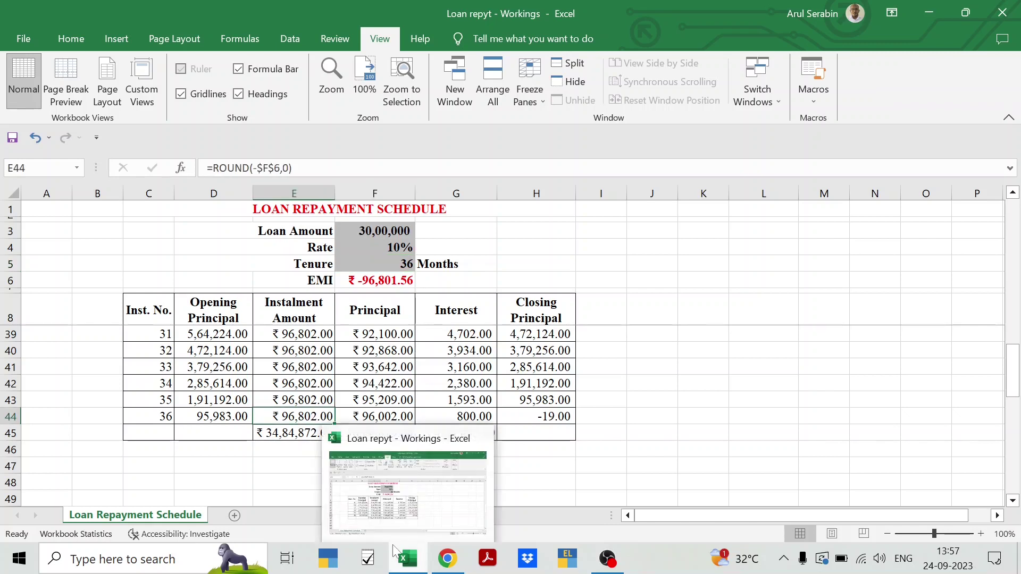
pyautogui.press('F2')
pyautogui.write('-')
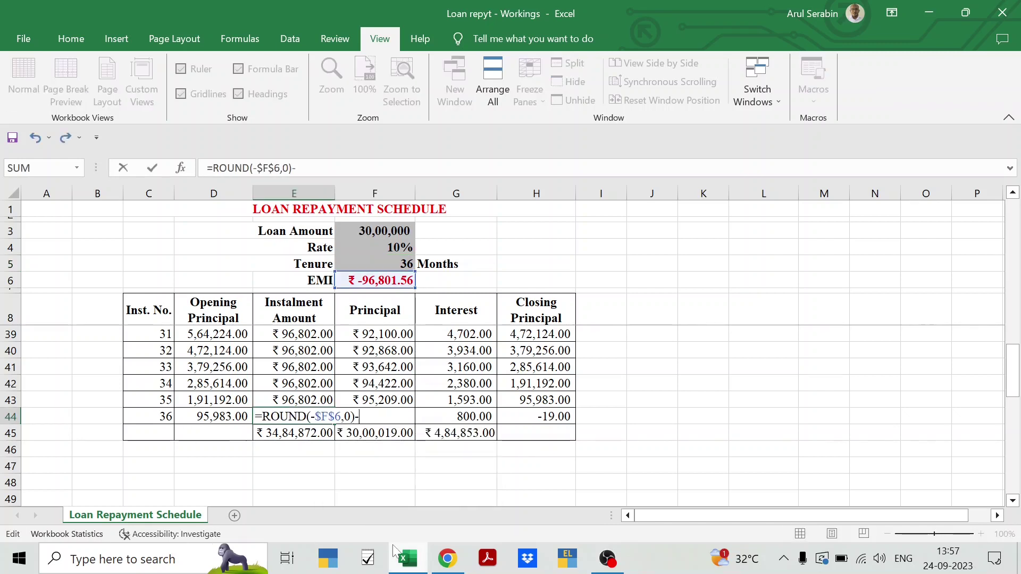
pyautogui.write('19')
pyautogui.press('Return')
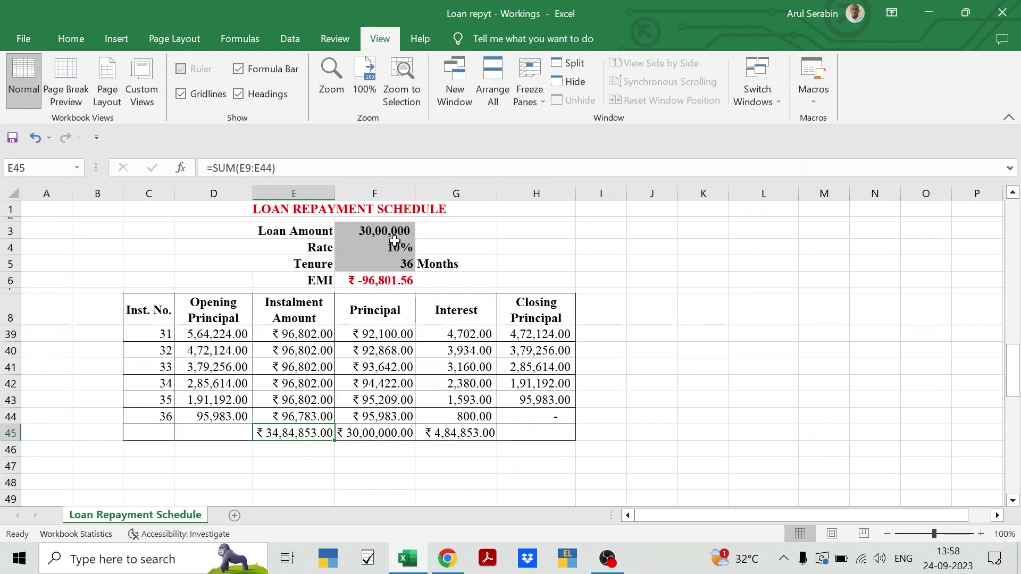
pyautogui.click(407, 266)
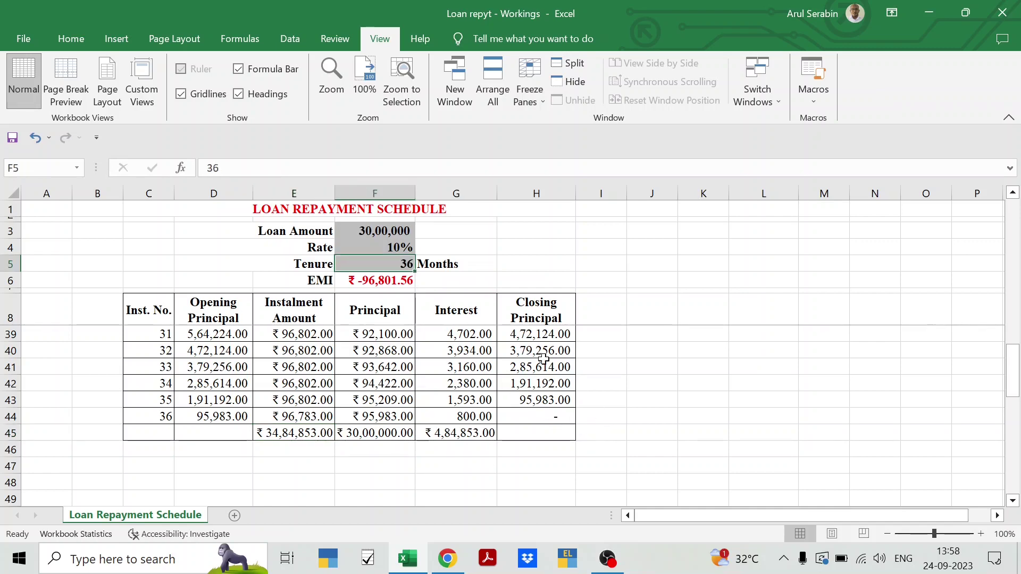
# Change the loan tenure in F5 to 24 months.
pyautogui.write('24')
pyautogui.press('Return')
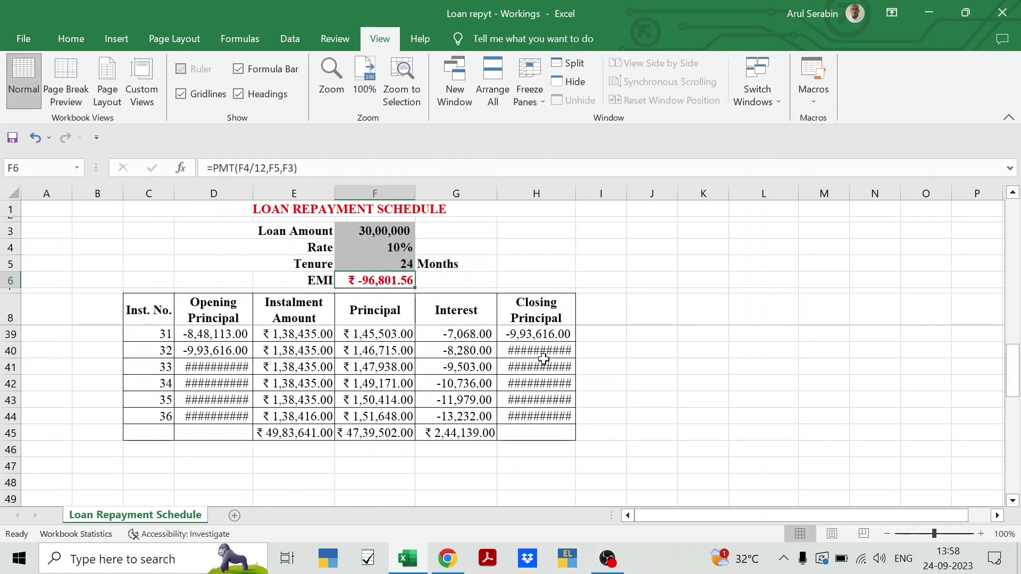
pyautogui.scroll(2, 378, 421)
pyautogui.scroll(1, 378, 420)
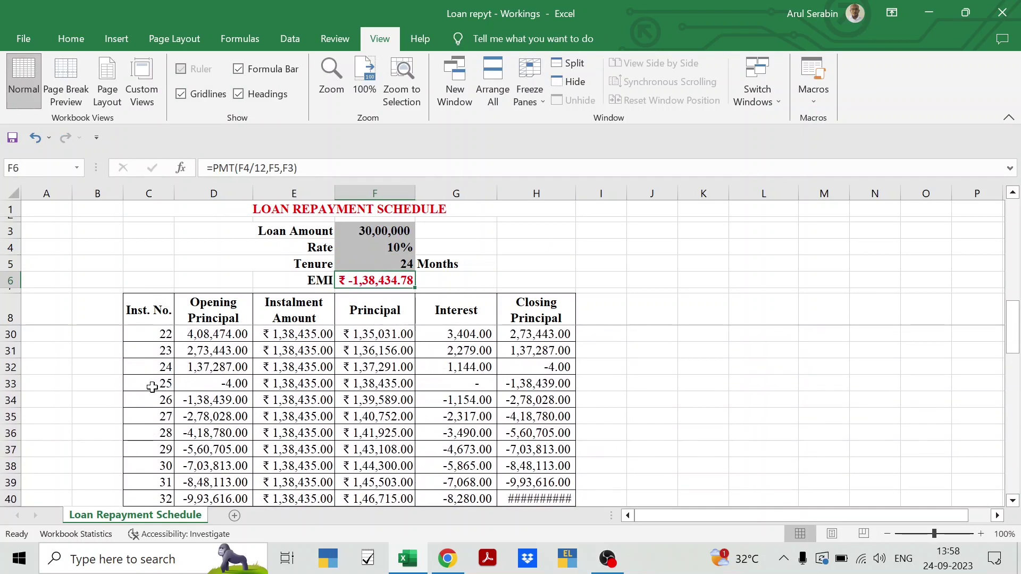
# Select the surplus rows from instalment 25 downward, leaving out the old totals row.
pyautogui.click(10, 367)
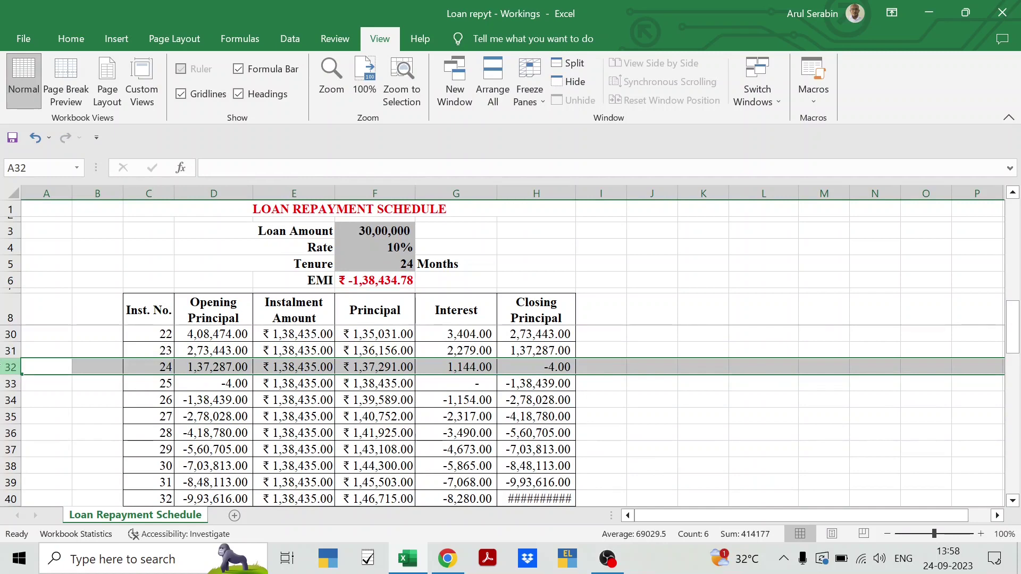
pyautogui.click(47, 384)
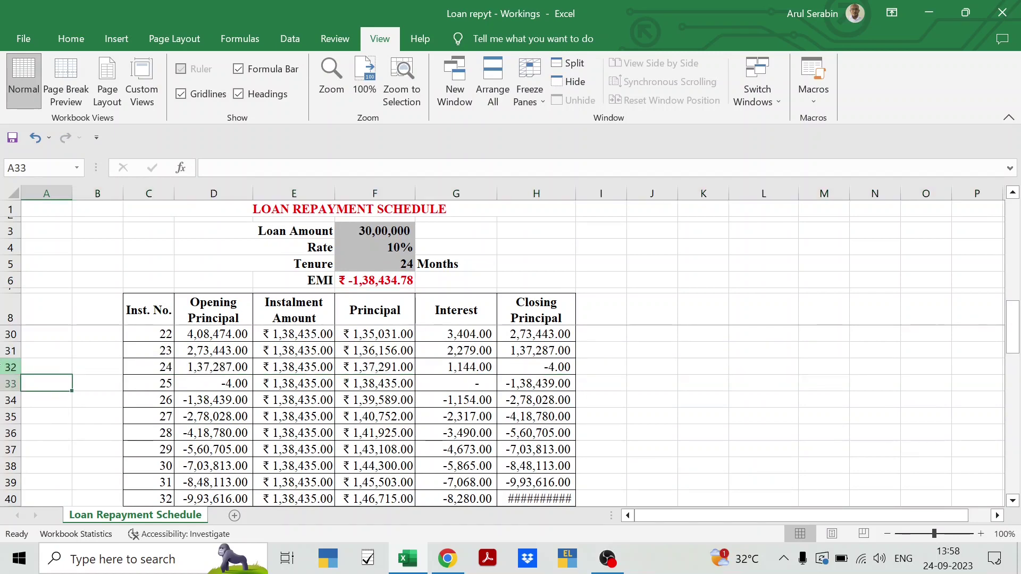
pyautogui.hotkey('shift', 'space')
pyautogui.hotkey('shift', 'Down')
pyautogui.hotkey('shift', 'Down')
pyautogui.hotkey('shift', 'Down')
pyautogui.hotkey('shift', 'Down')
pyautogui.hotkey('shift', 'Down')
pyautogui.hotkey('shift', 'Down')
pyautogui.hotkey('shift', 'Down')
pyautogui.hotkey('shift', 'Down')
pyautogui.hotkey('shift', 'Down')
pyautogui.hotkey('shift', 'Down')
pyautogui.hotkey('shift', 'Down')
pyautogui.hotkey('shift', 'Down')
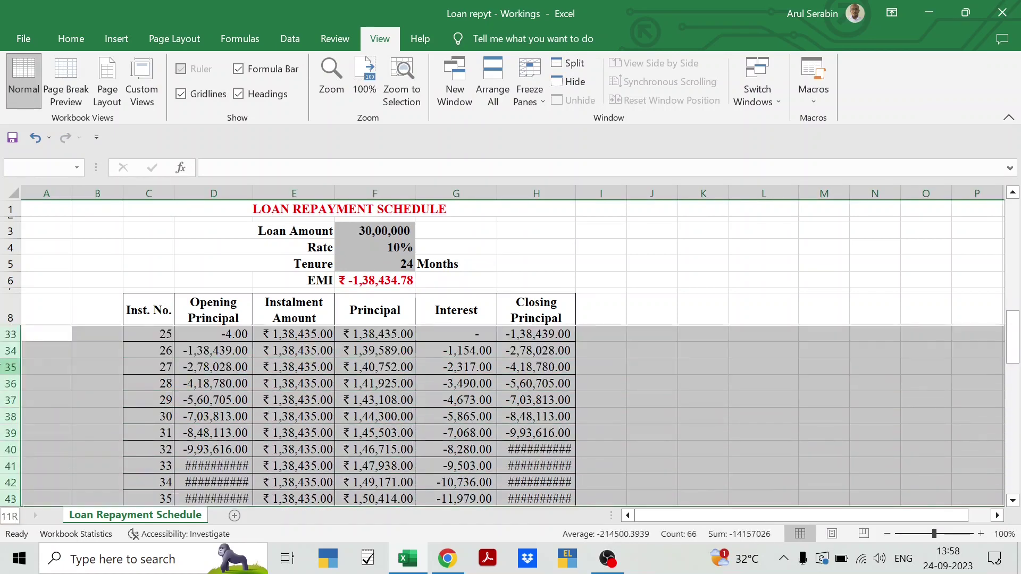
pyautogui.hotkey('shift', 'Up')
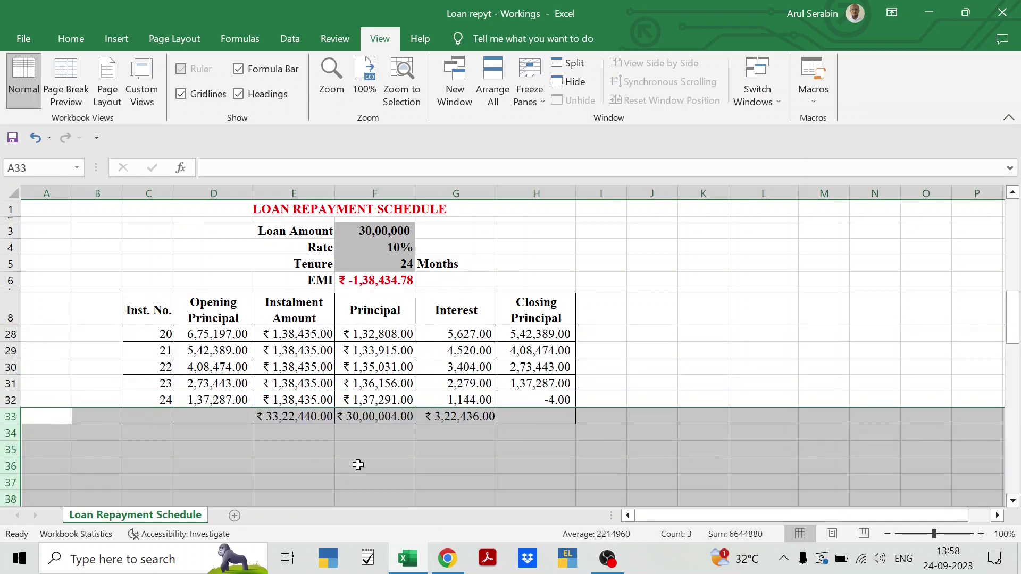
# Subtract 4 from the final instalment formula in E32 so it closes at zero.
pyautogui.scroll(1, 449, 430)
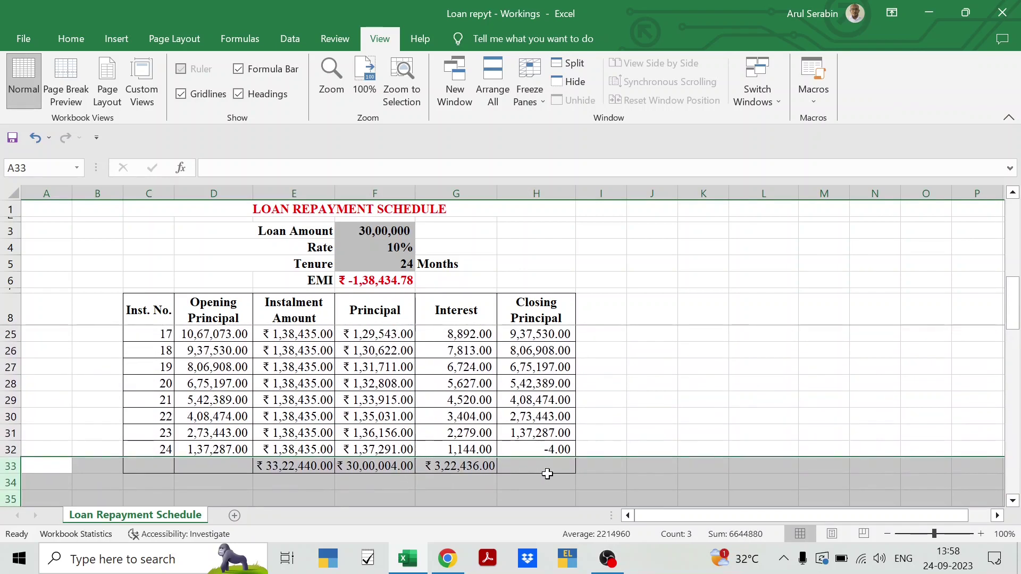
pyautogui.click(561, 450)
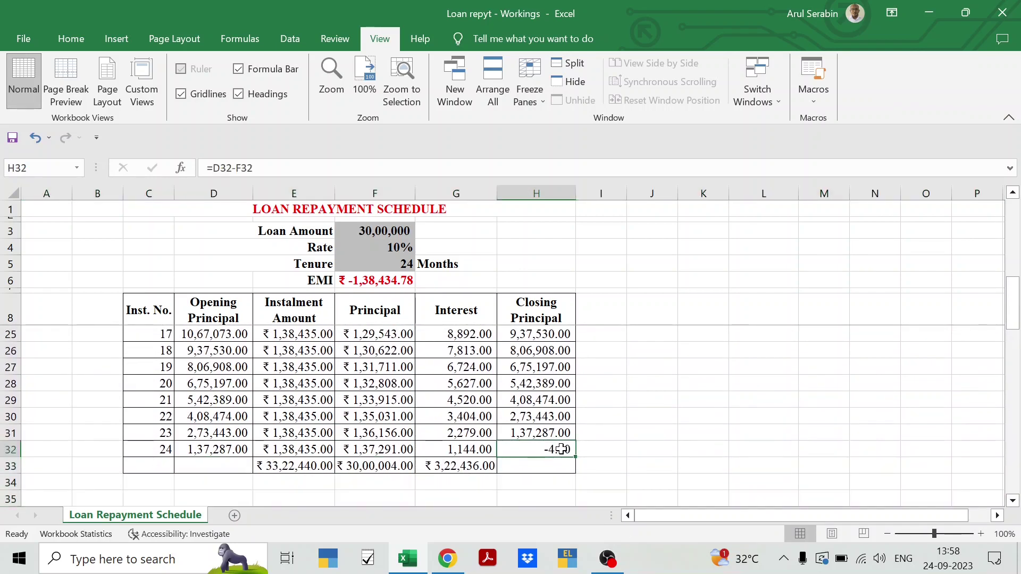
pyautogui.click(303, 451)
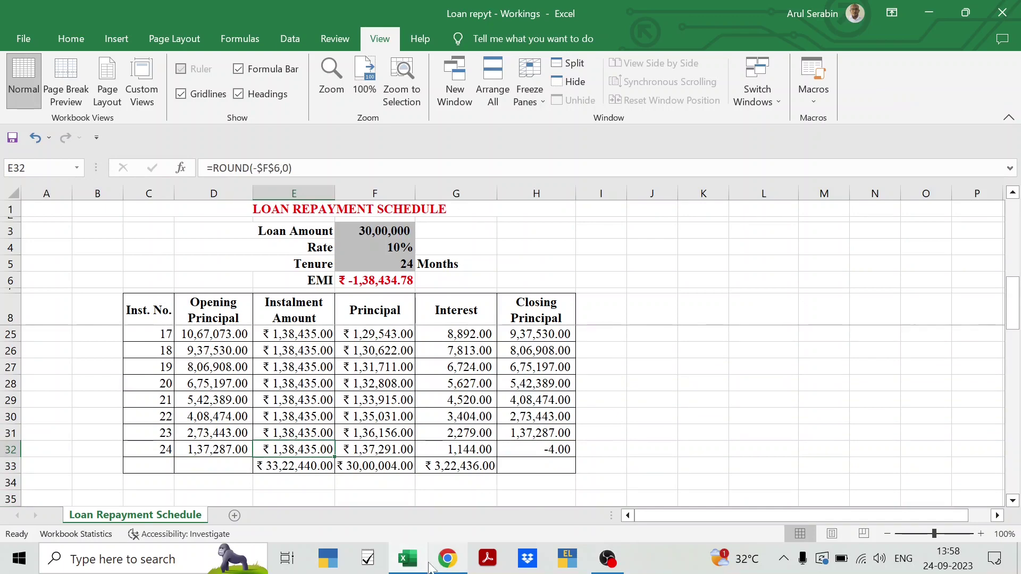
pyautogui.press('F2')
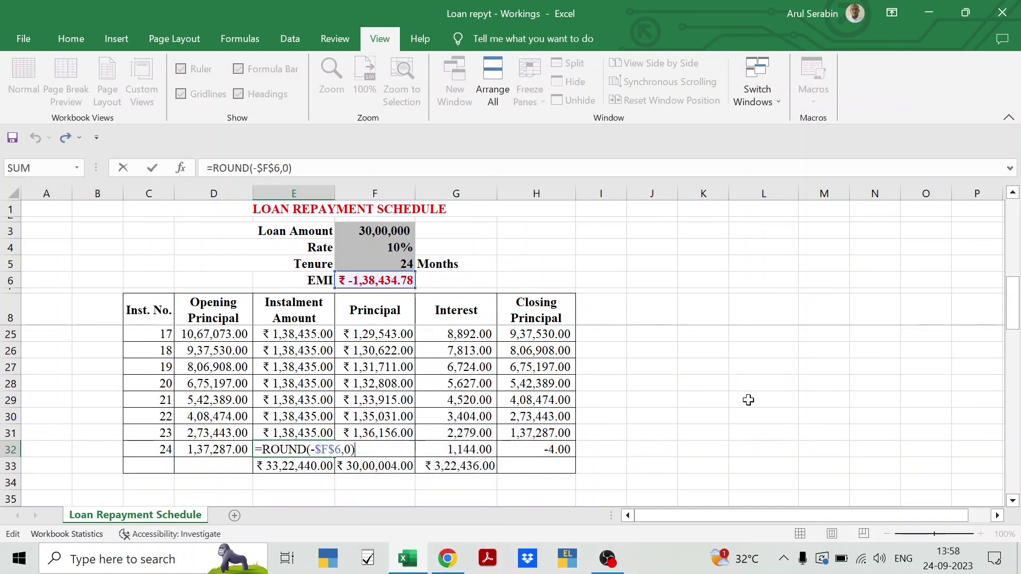
pyautogui.write('-4')
pyautogui.press('Return')
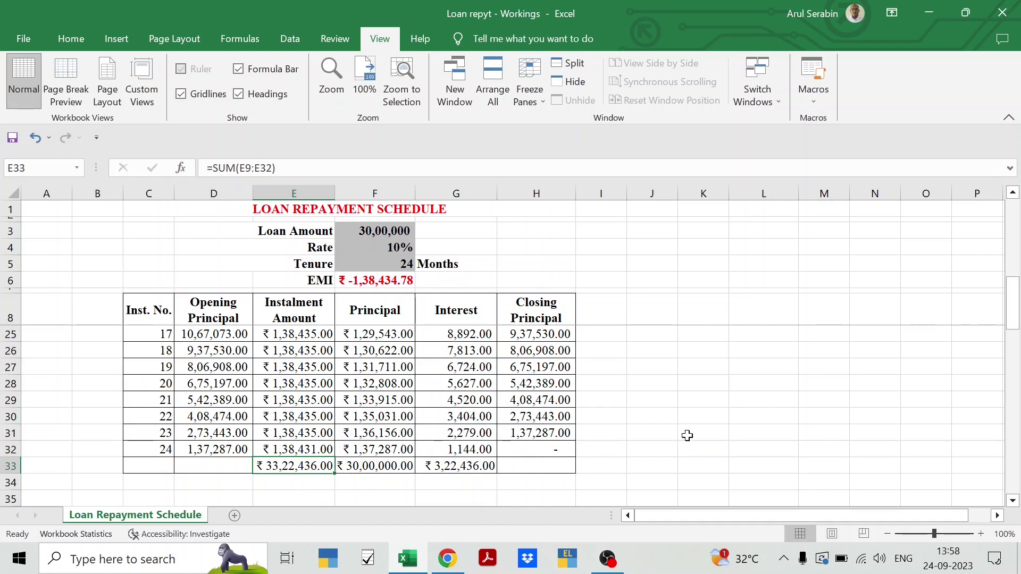
pyautogui.scroll(5, 687, 435)
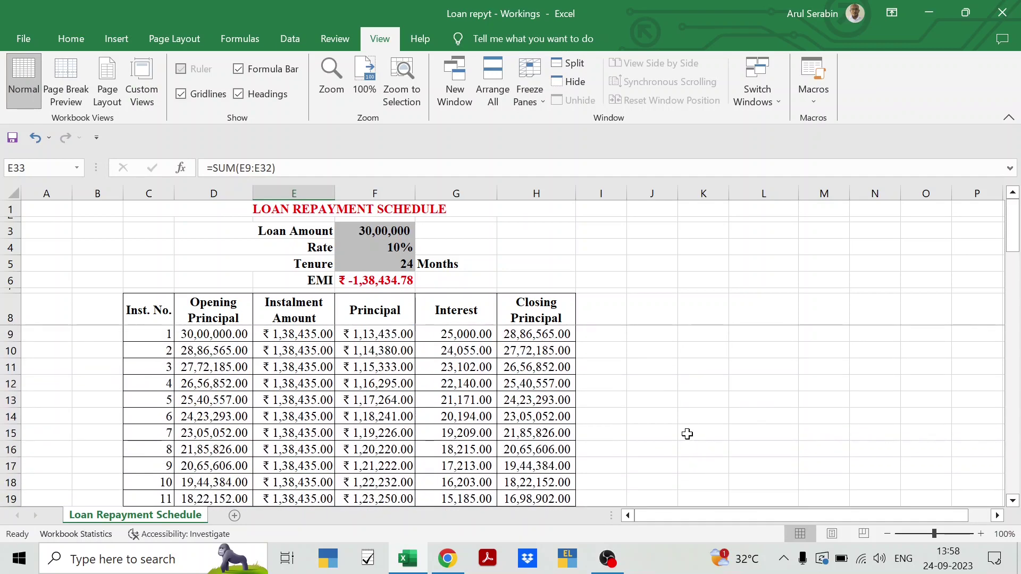